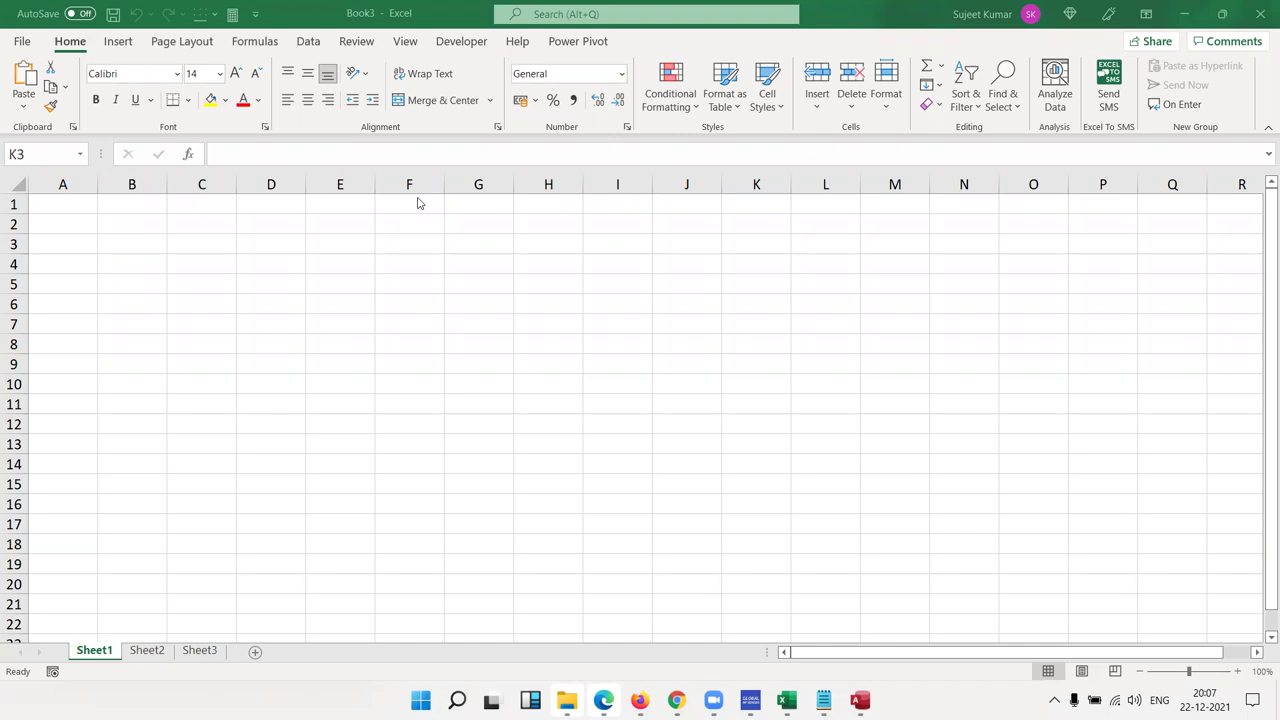
- Enter VBA in cell A1
click(106, 203)
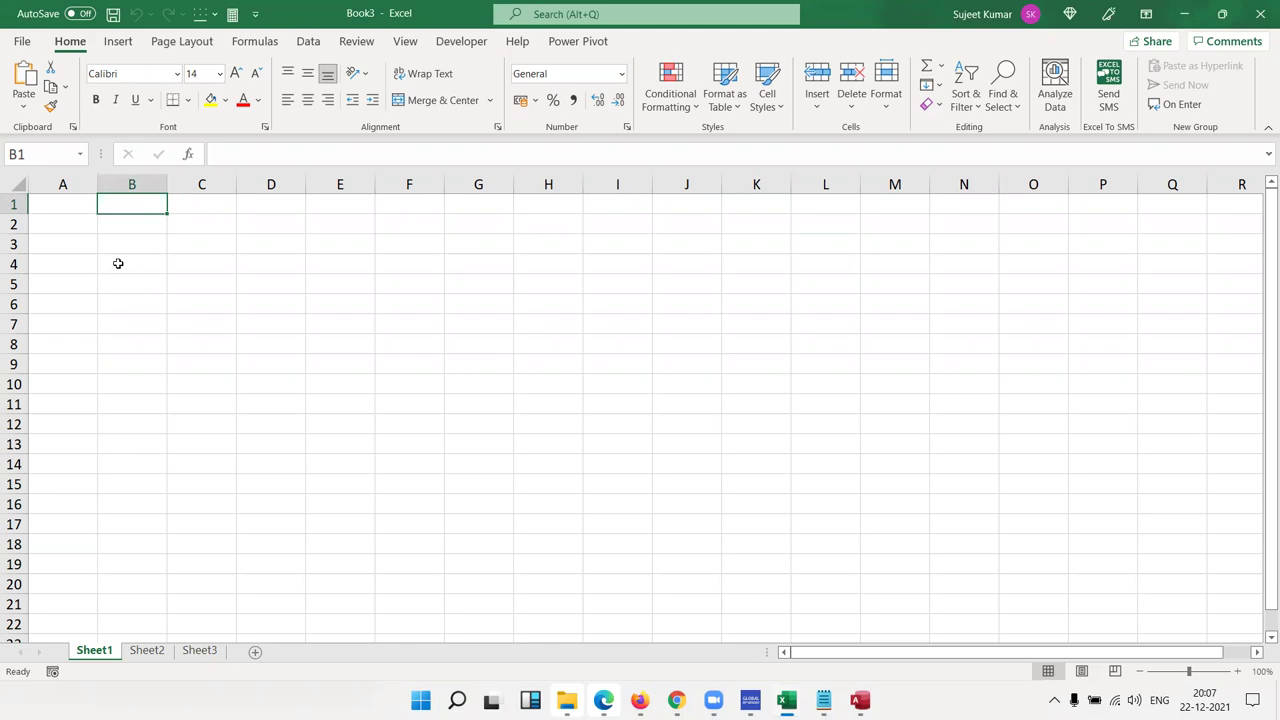
scroll(118, 263, up, 1)
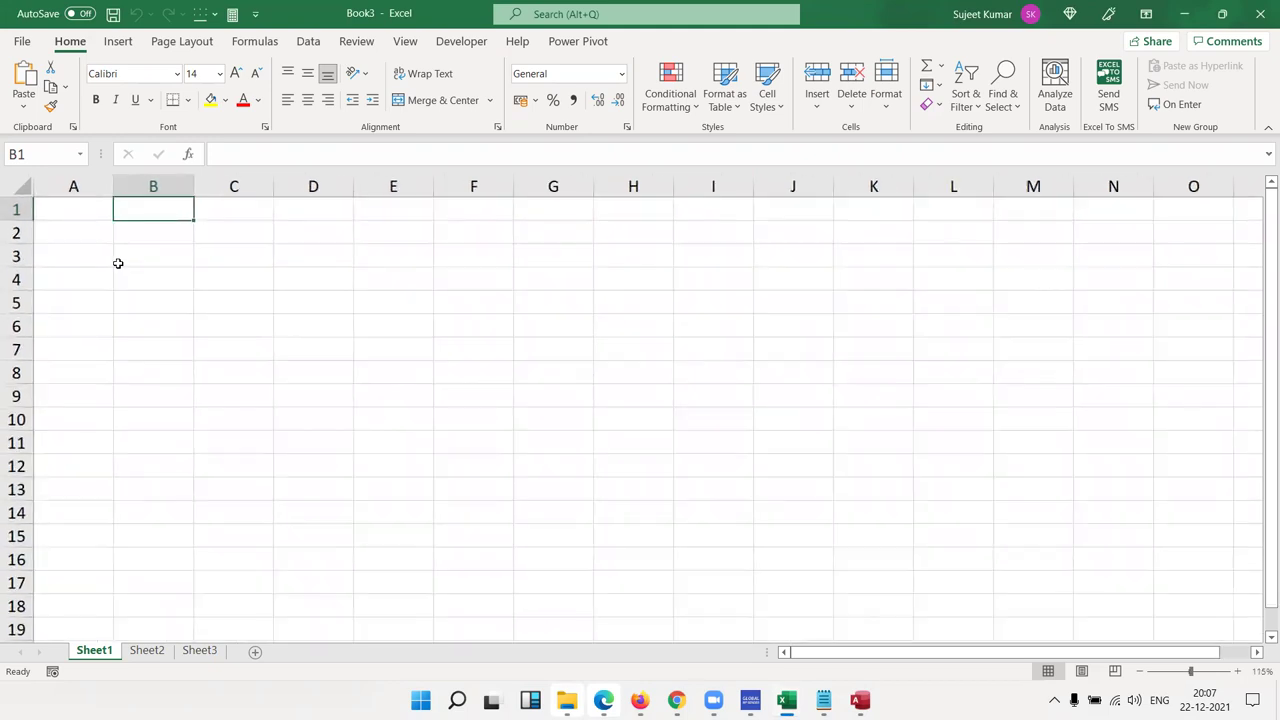
click(90, 207)
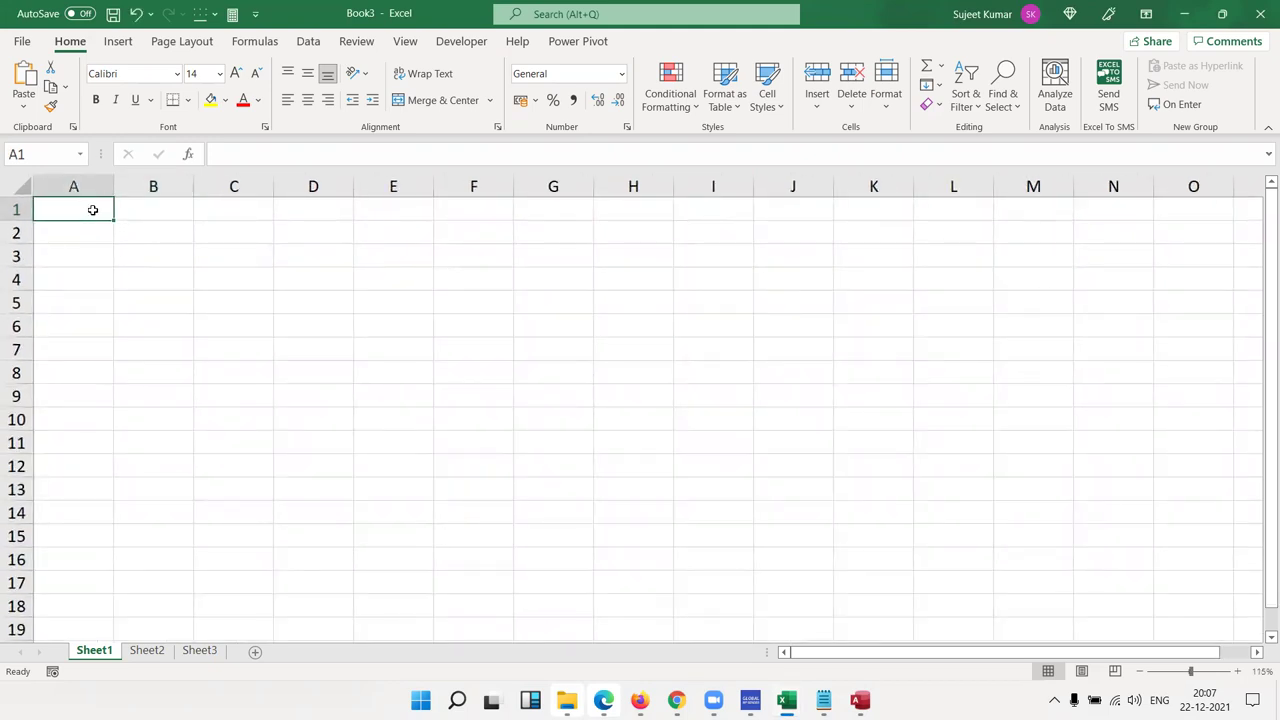
text(VBA)
key(Return)
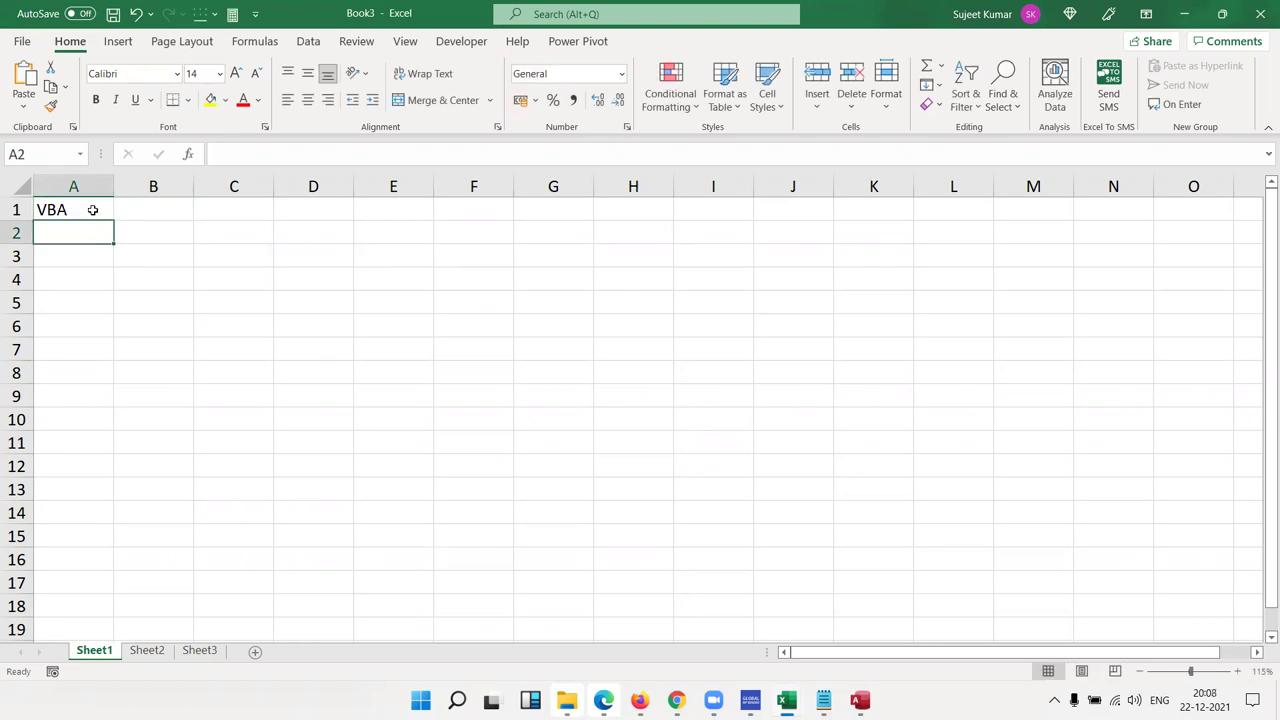
- Enter VB6, VB.net and VBS in A3 to A5, leaving A2 blank
key(Return)
text(BS)
key(BackSpace)
key(BackSpace)
text(VB)
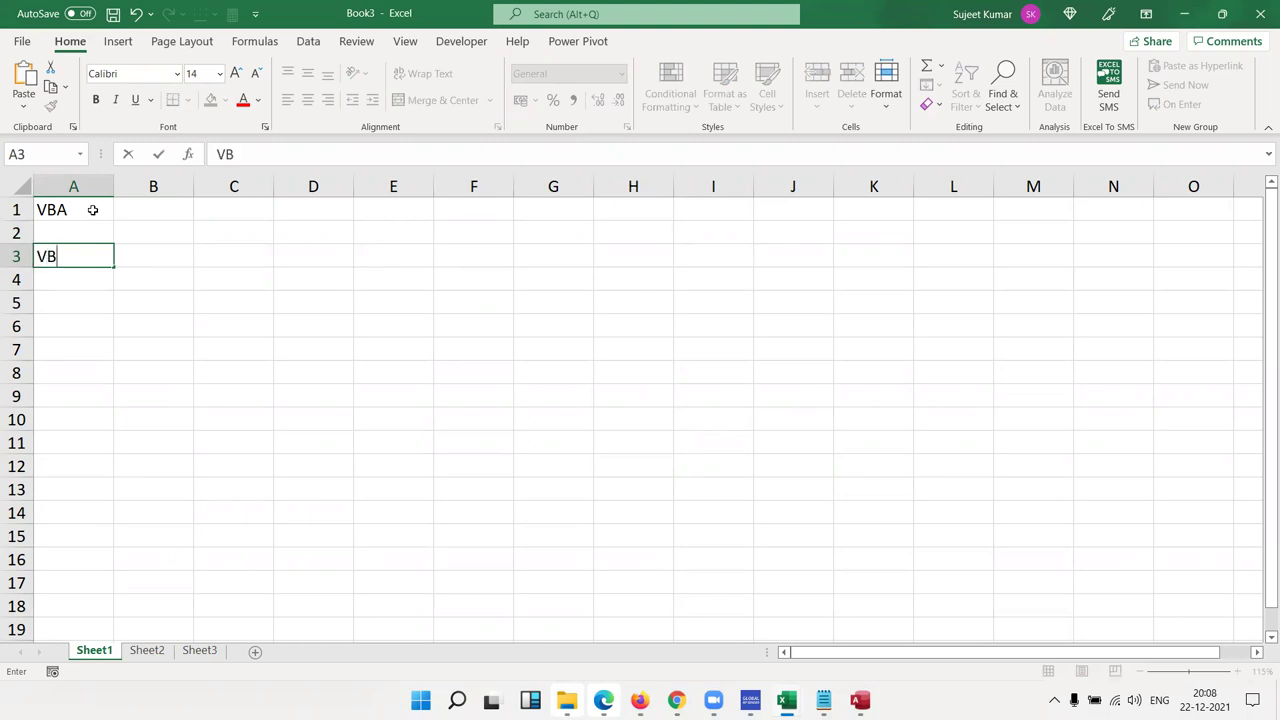
text(6)
key(Return)
text(V)
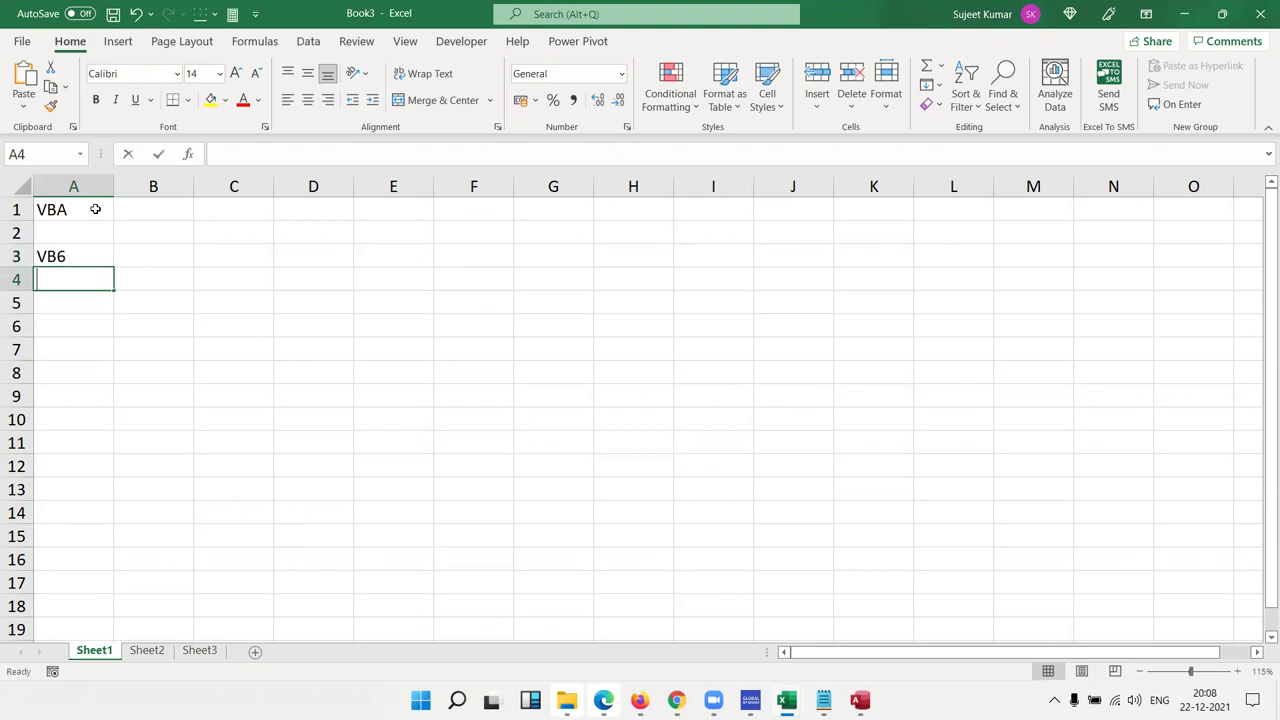
text(B.net)
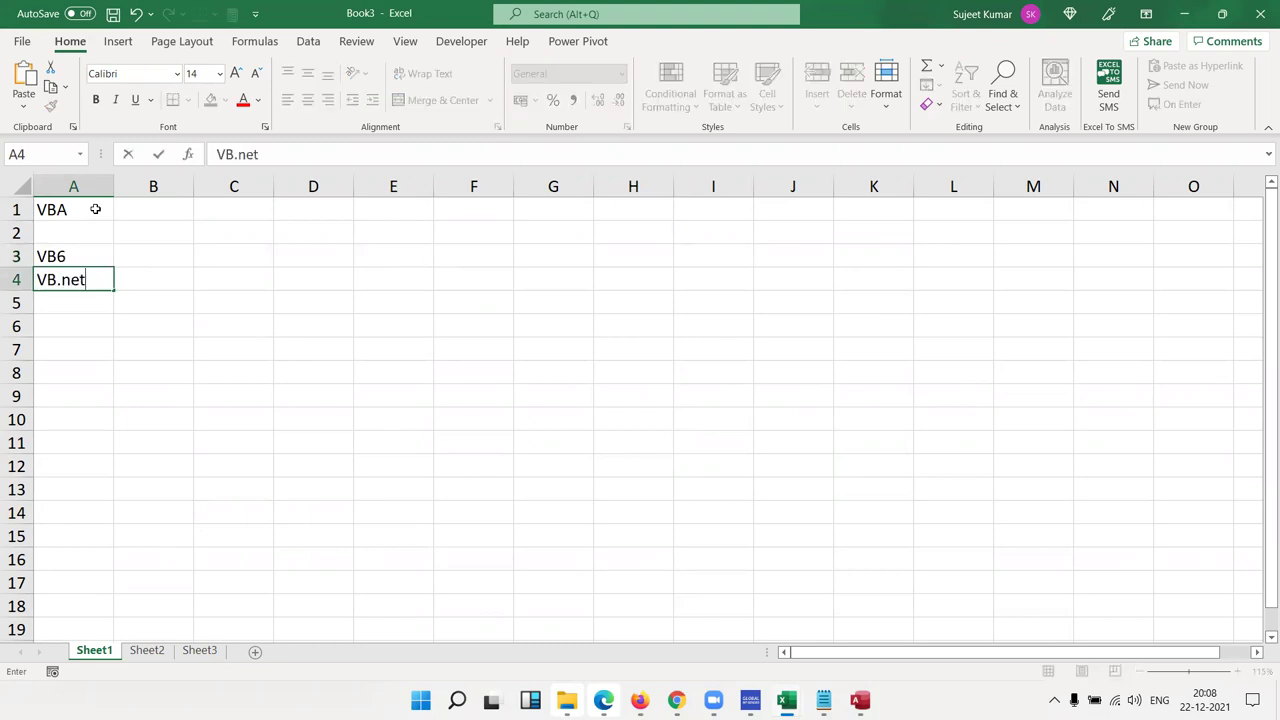
key(Return)
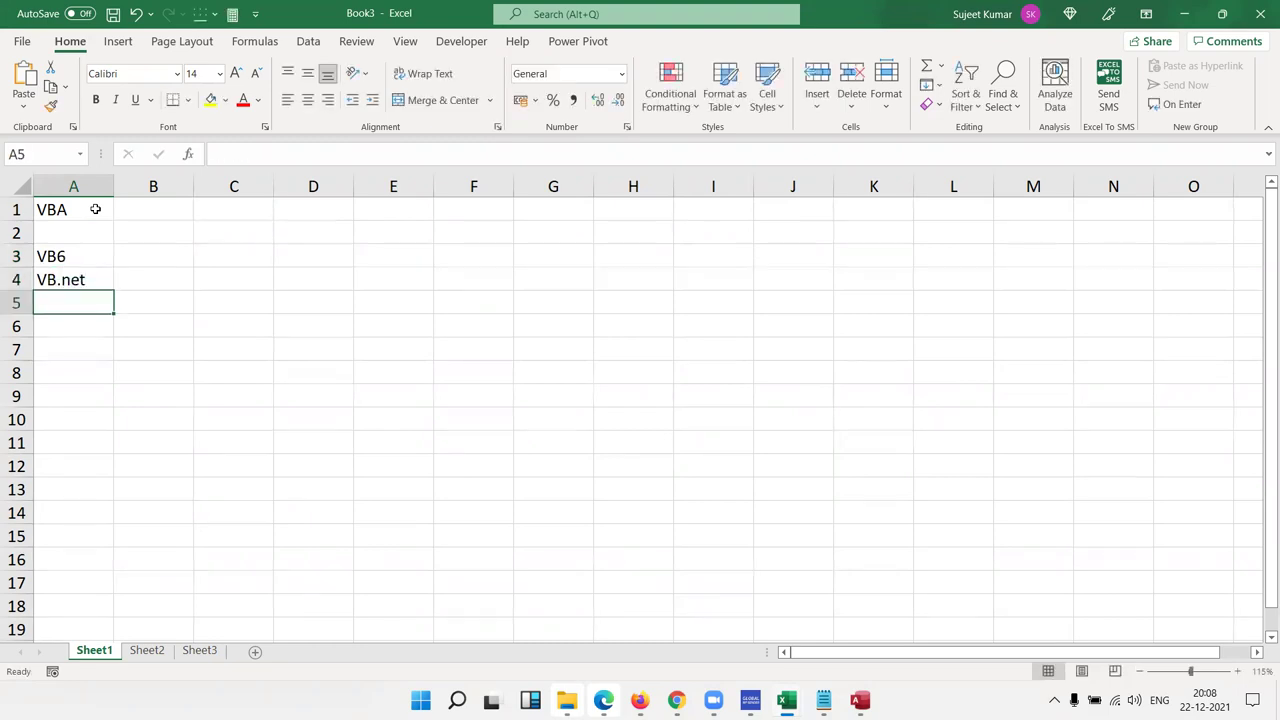
text(VBS)
key(Return)
- Select the three entries in A3:A5
key(Up)
key(Up)
key(Up)
key(shift+Down)
key(shift+Down)
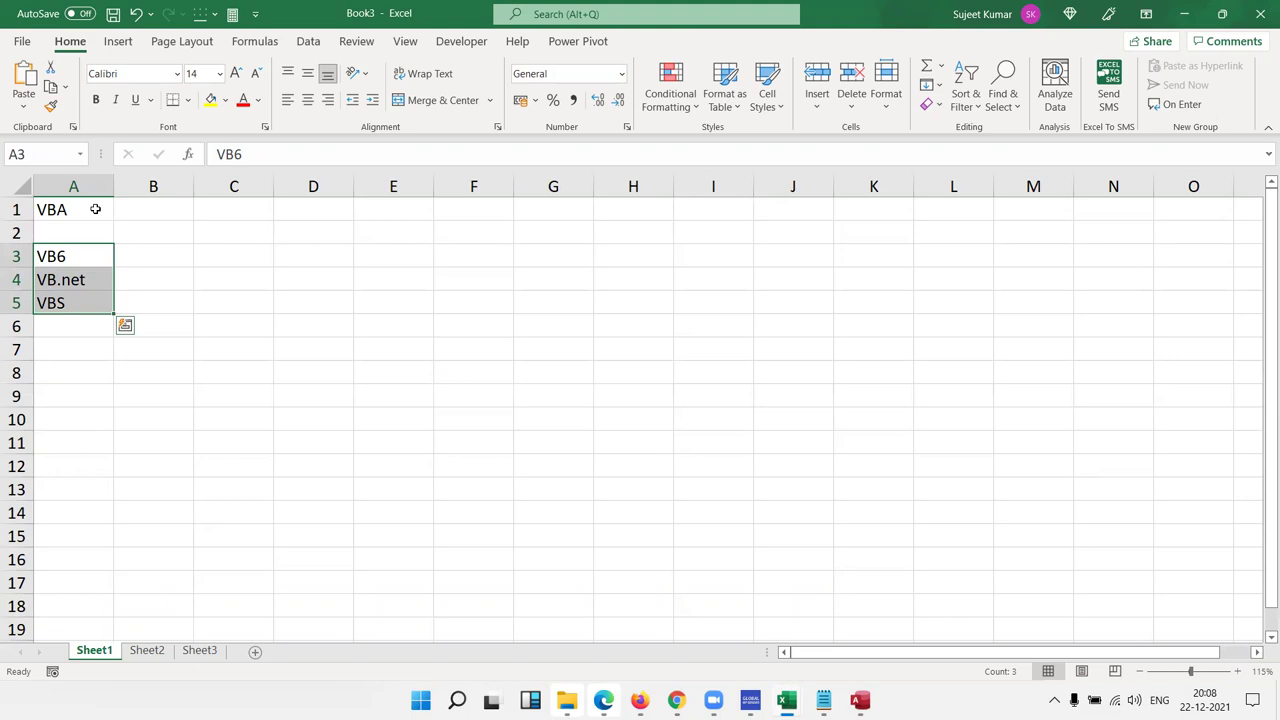
click(95, 209)
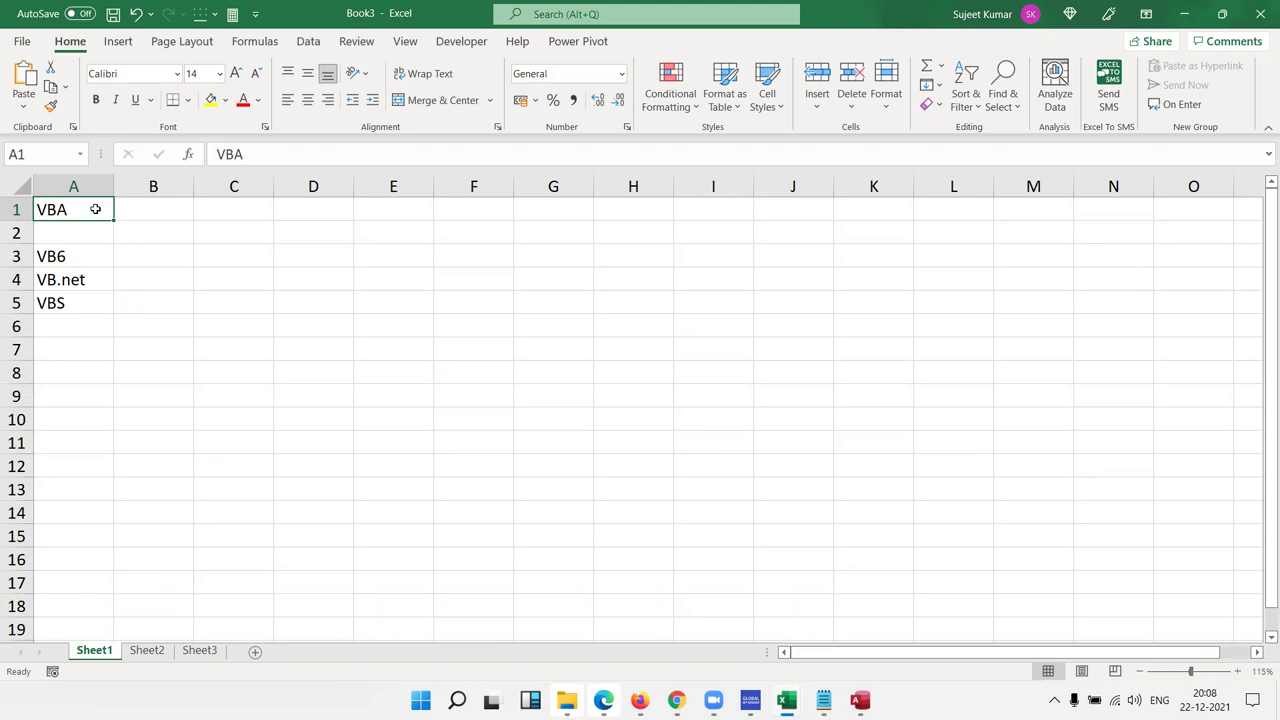
key(Down)
key(Down)
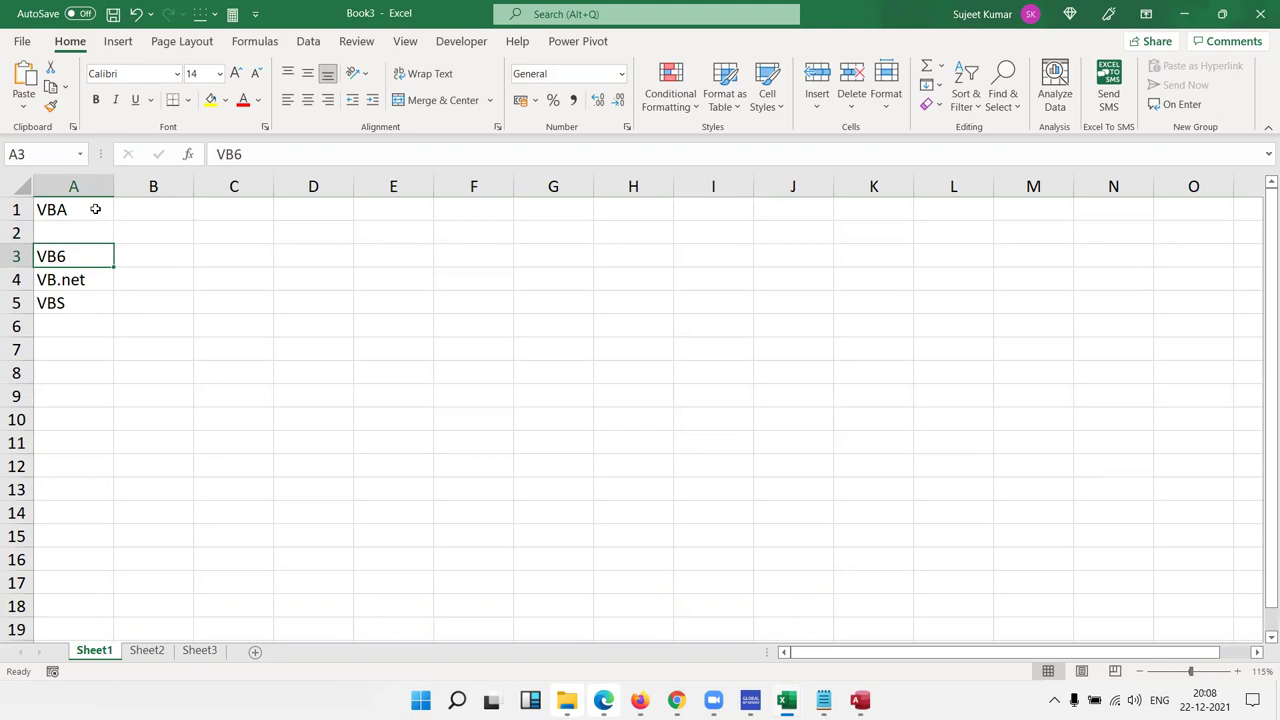
key(ctrl+shift+Down)
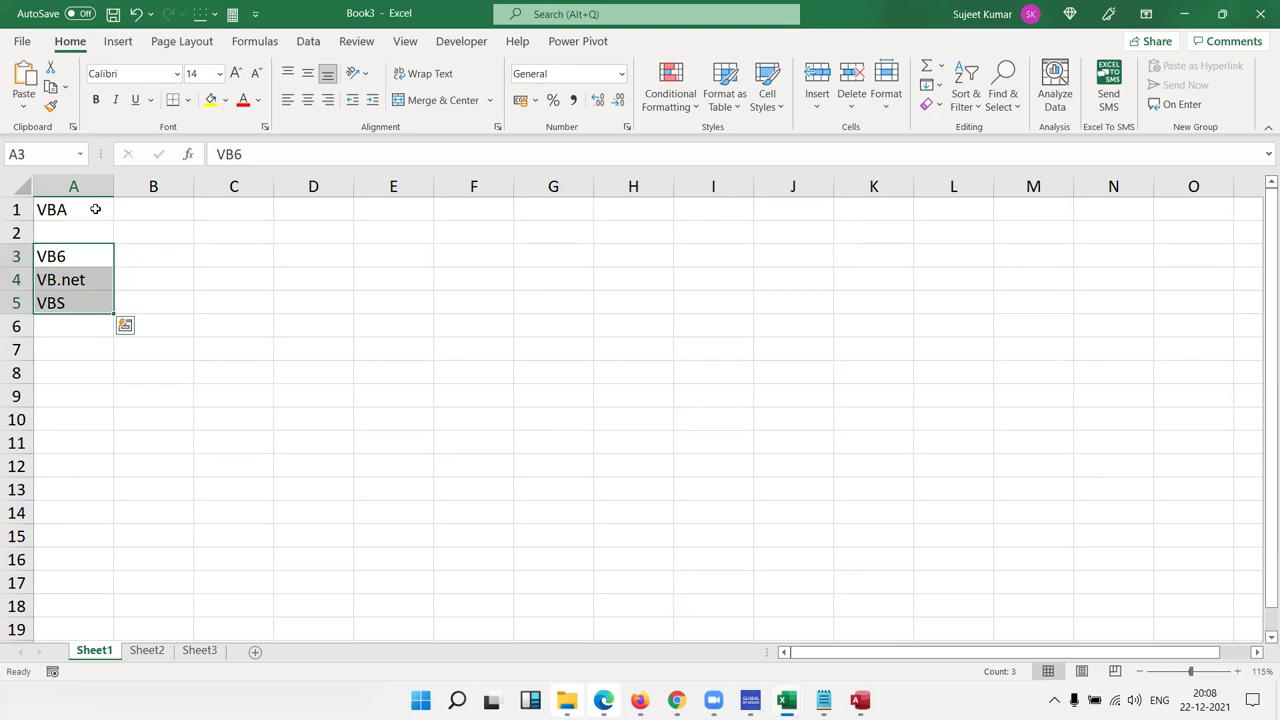
- Clear A3:A5 and enter Macros, Function and userform in B3, B6 and B9
key(Delete)
key(Up)
key(Down)
key(Right)
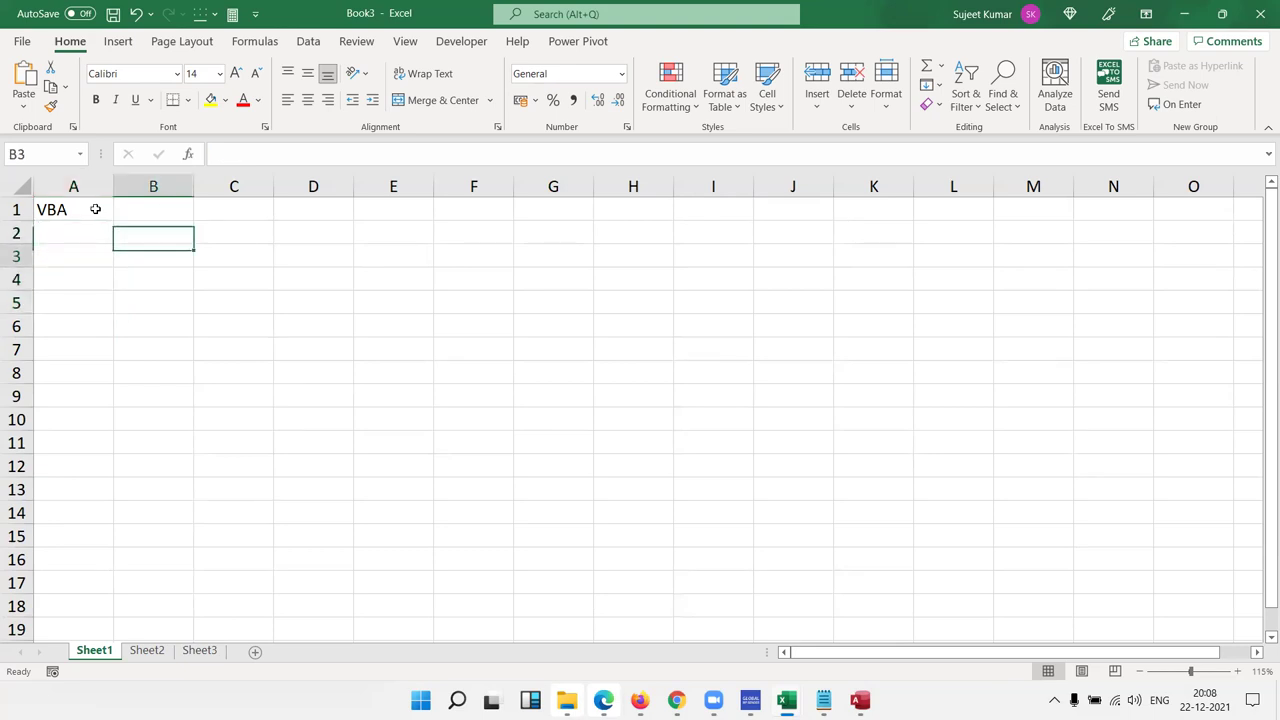
text(Macros)
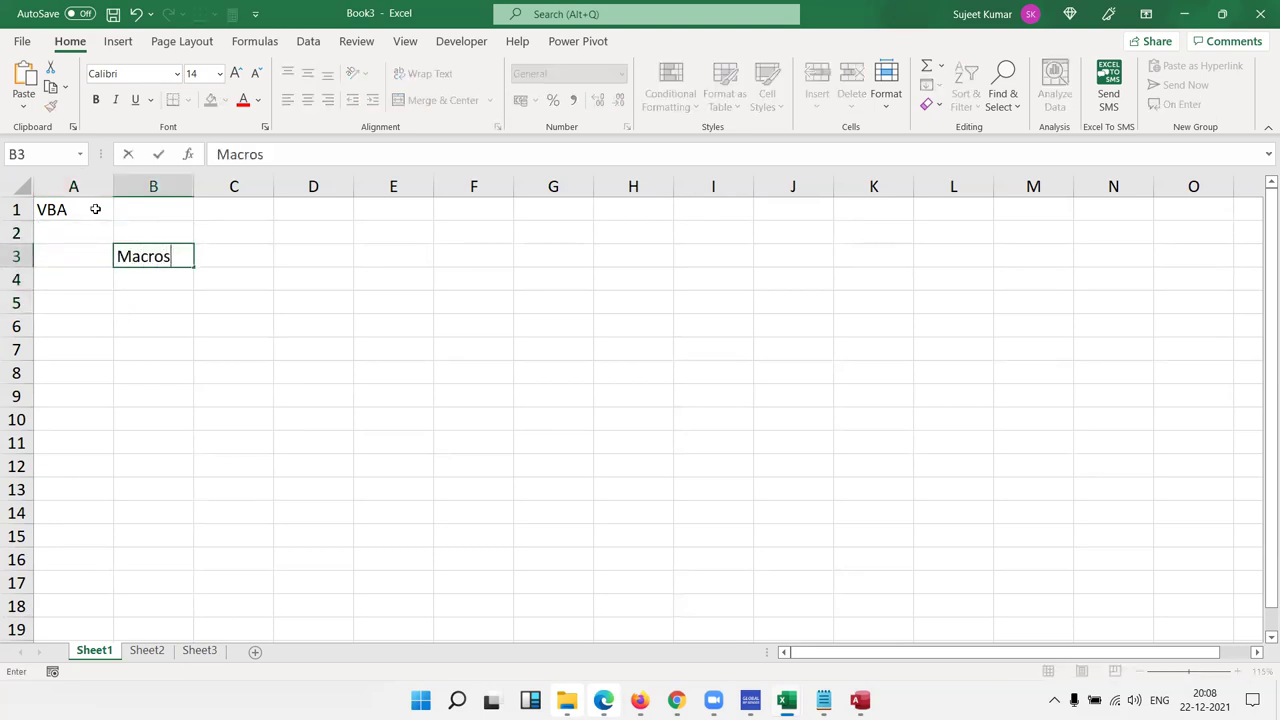
key(Return)
key(Return)
key(Return)
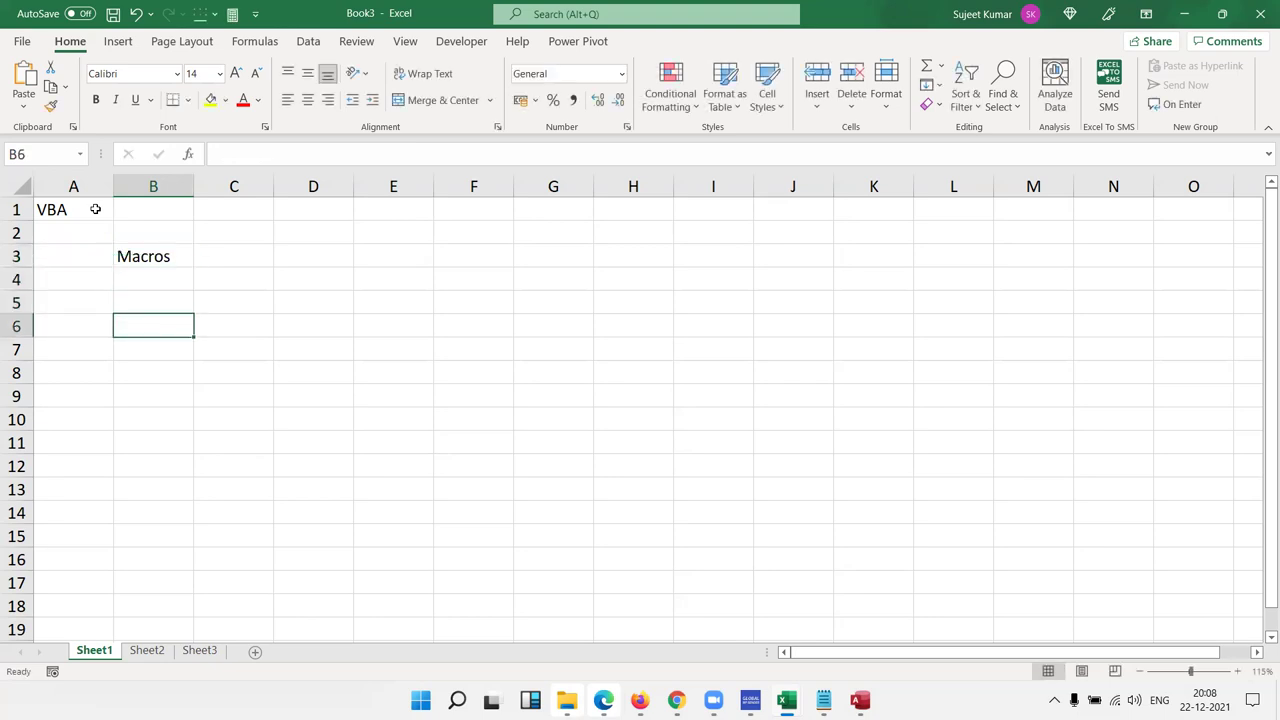
text(Function)
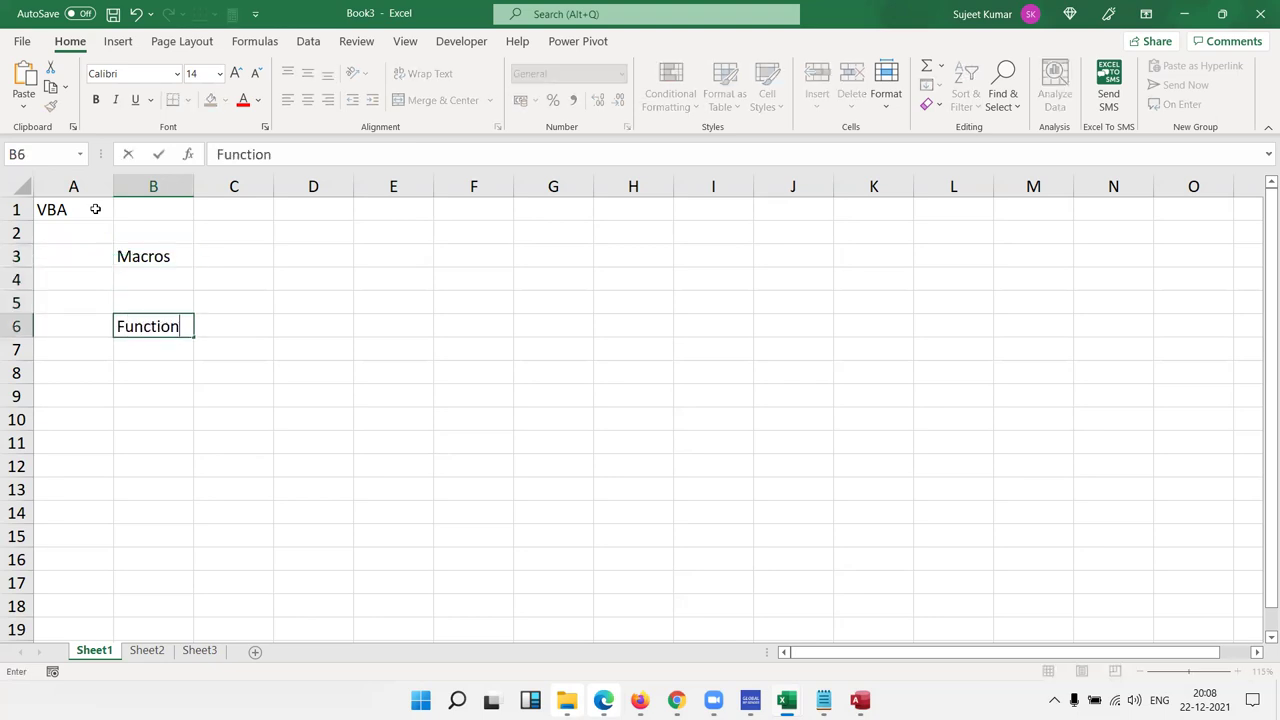
key(Return)
key(Return)
key(Return)
text(userform)
key(Return)
- Select the column B entries from B3 downward, then select empty cell E1
key(Up)
key(Up)
key(Up)
key(Up)
key(Up)
key(Left)
key(Right)
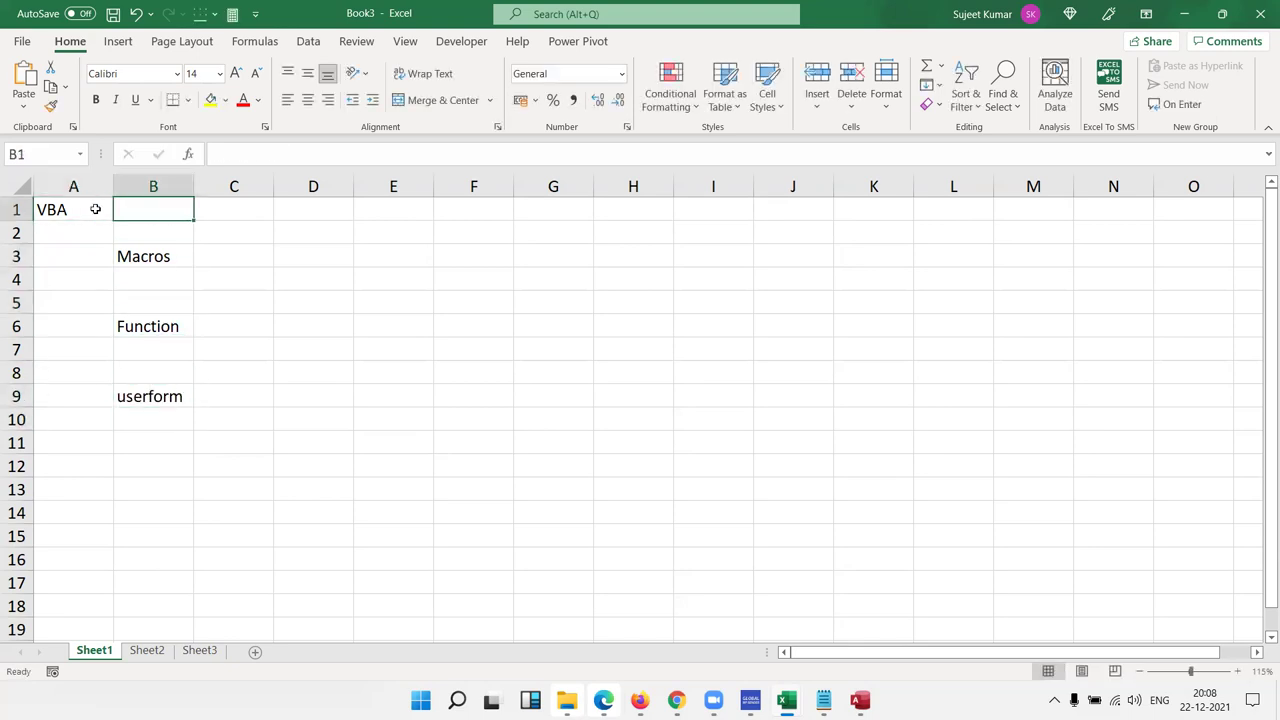
key(Down)
key(Down)
key(ctrl+shift+Down)
key(ctrl+shift+Down)
key(ctrl+shift+Down)
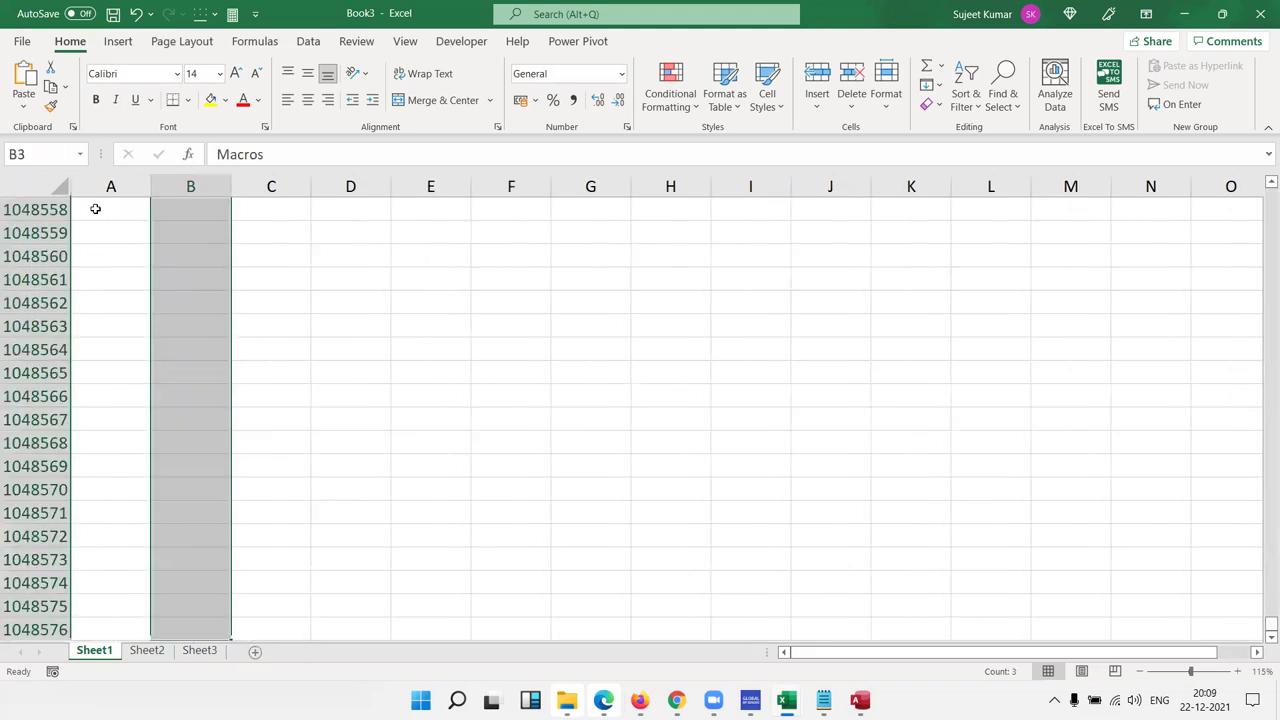
key(ctrl+Up)
key(Down)
key(Down)
key(Down)
key(Up)
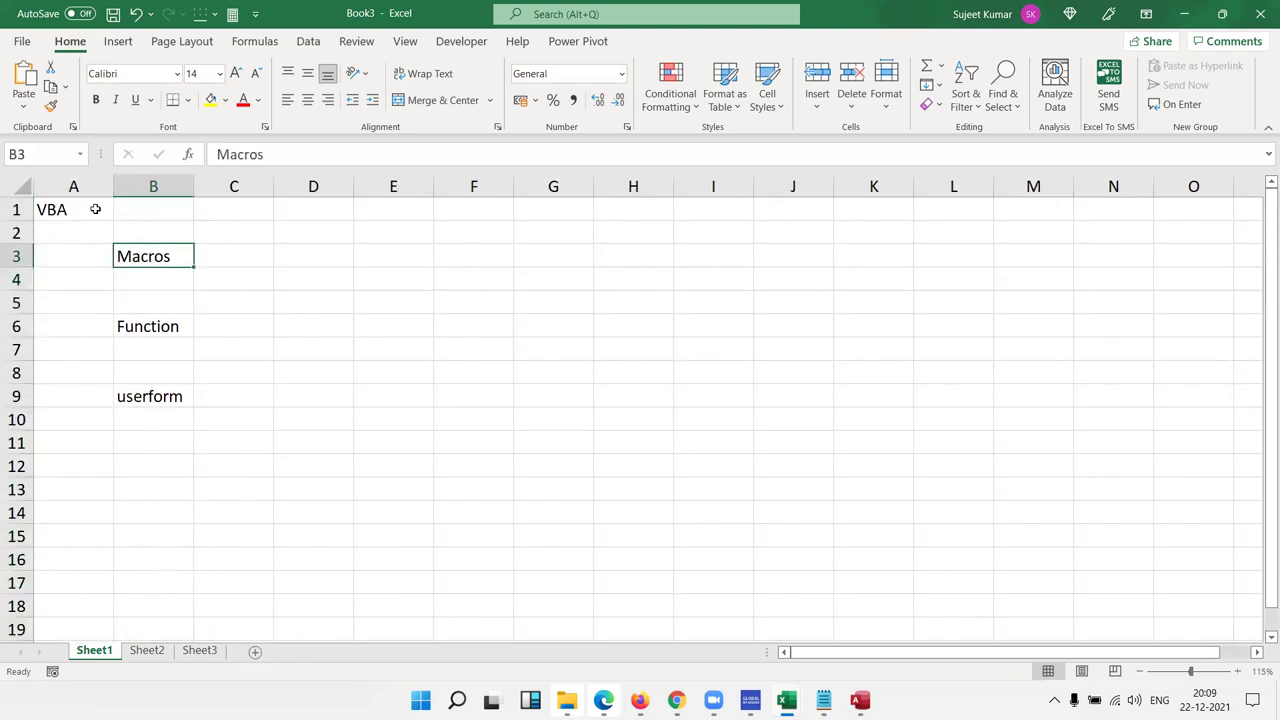
click(379, 205)
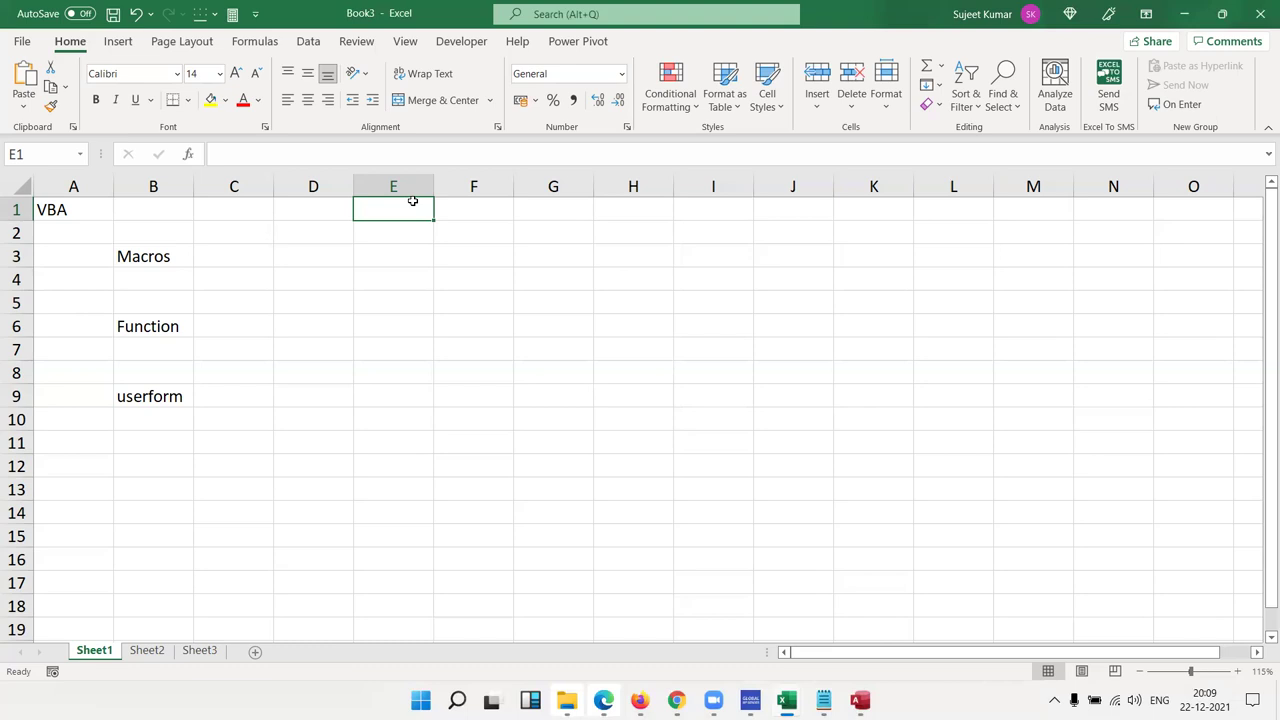
click(260, 262)
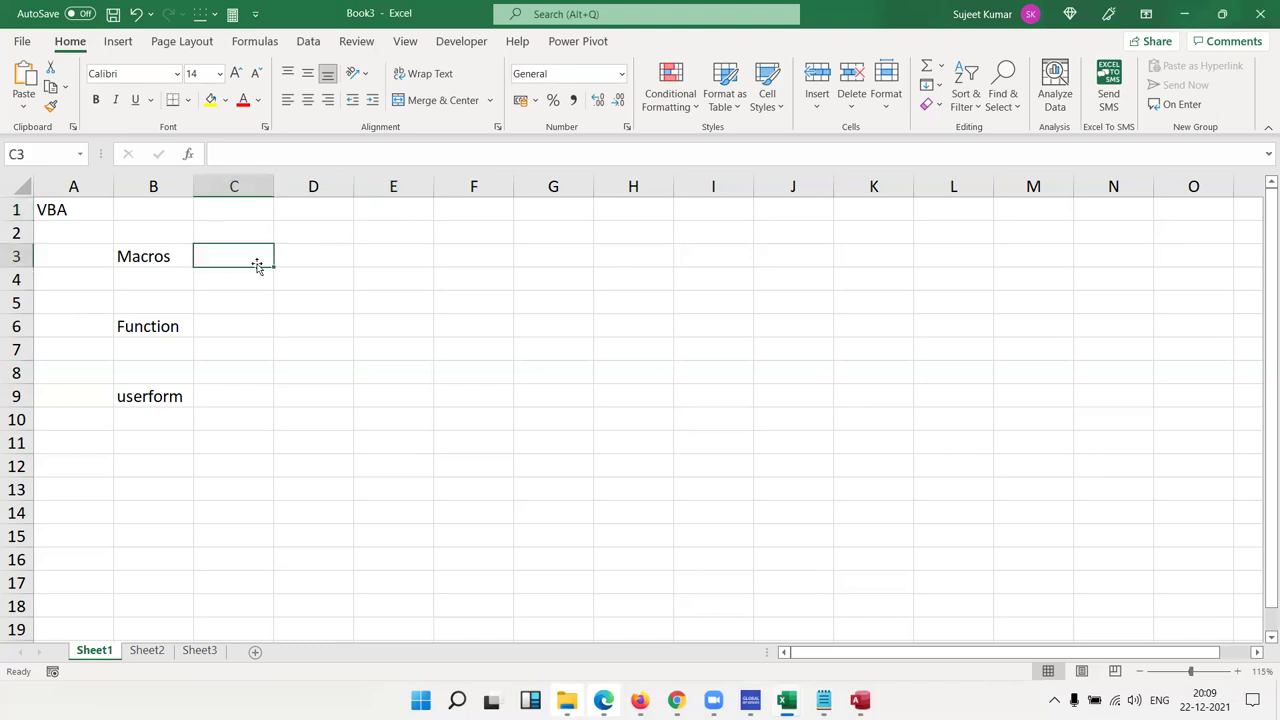
click(166, 251)
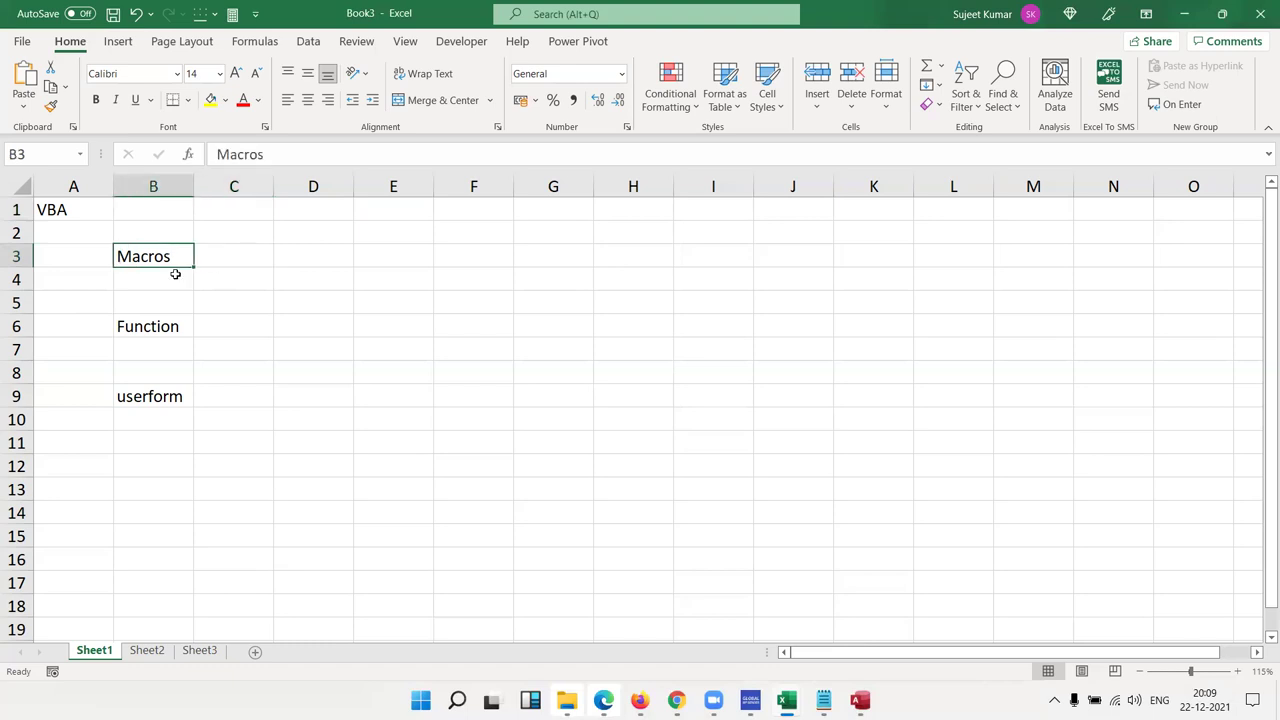
key(Right)
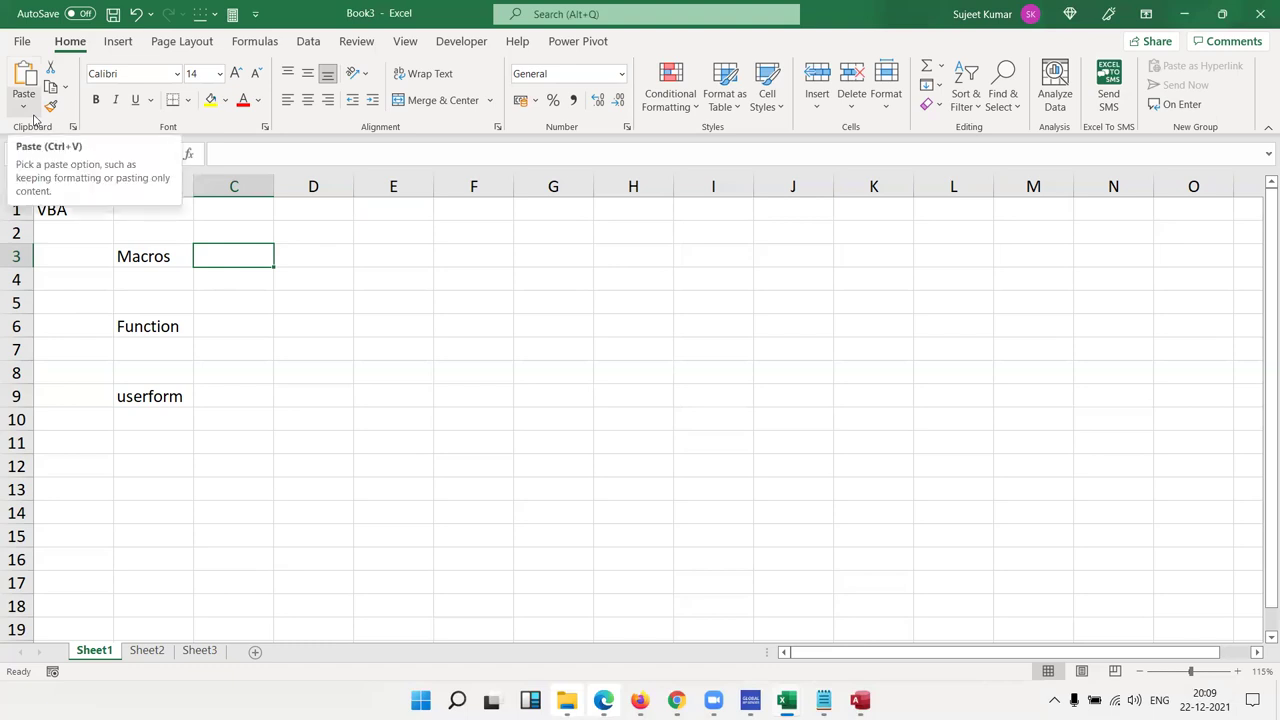
click(226, 284)
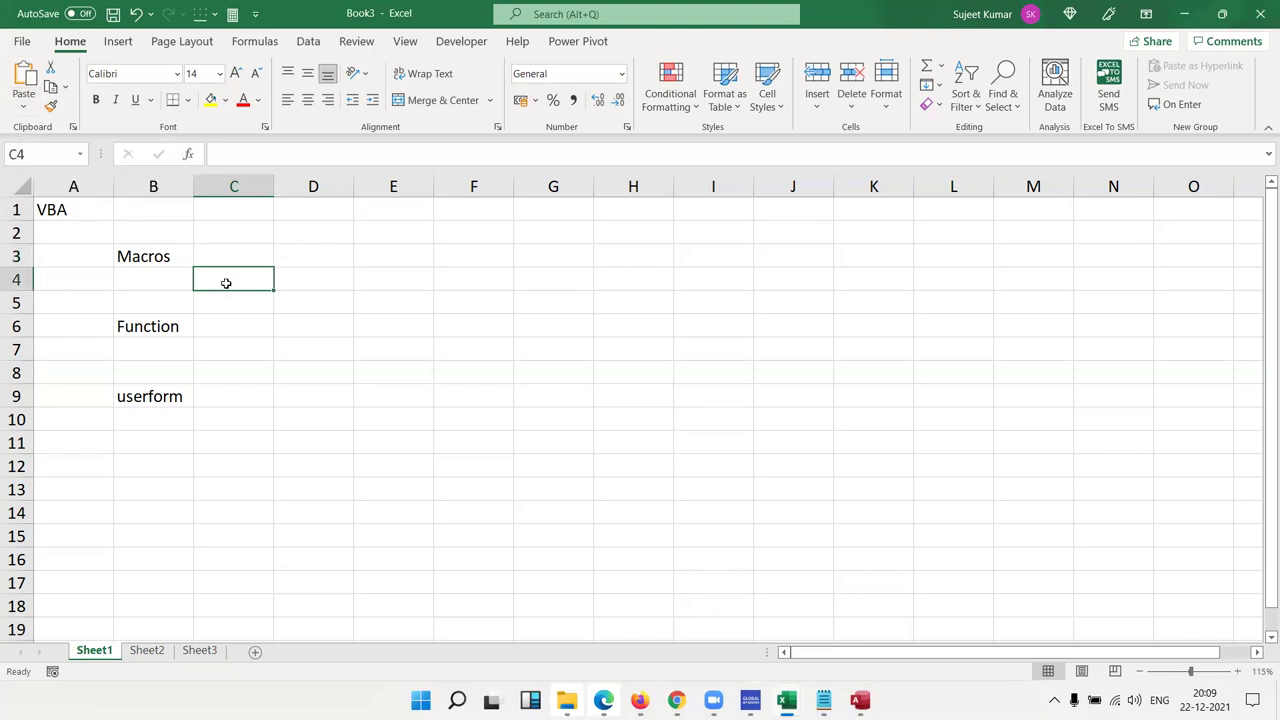
click(163, 328)
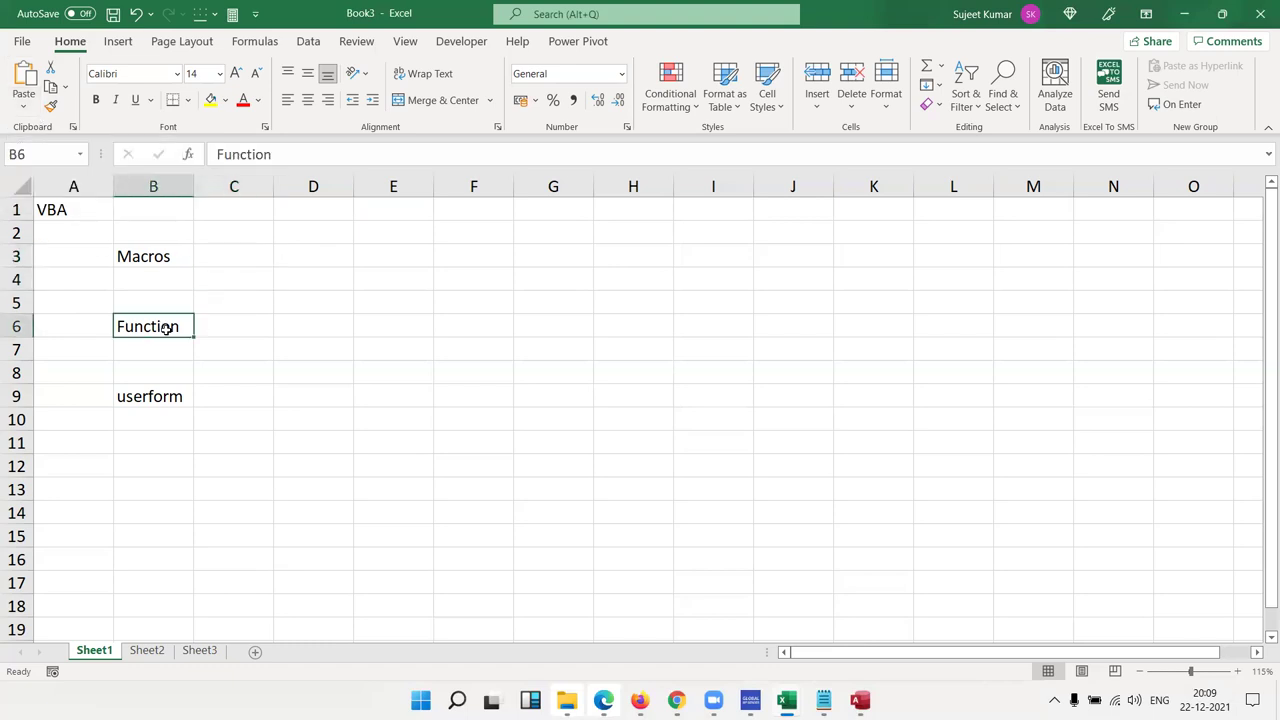
click(378, 318)
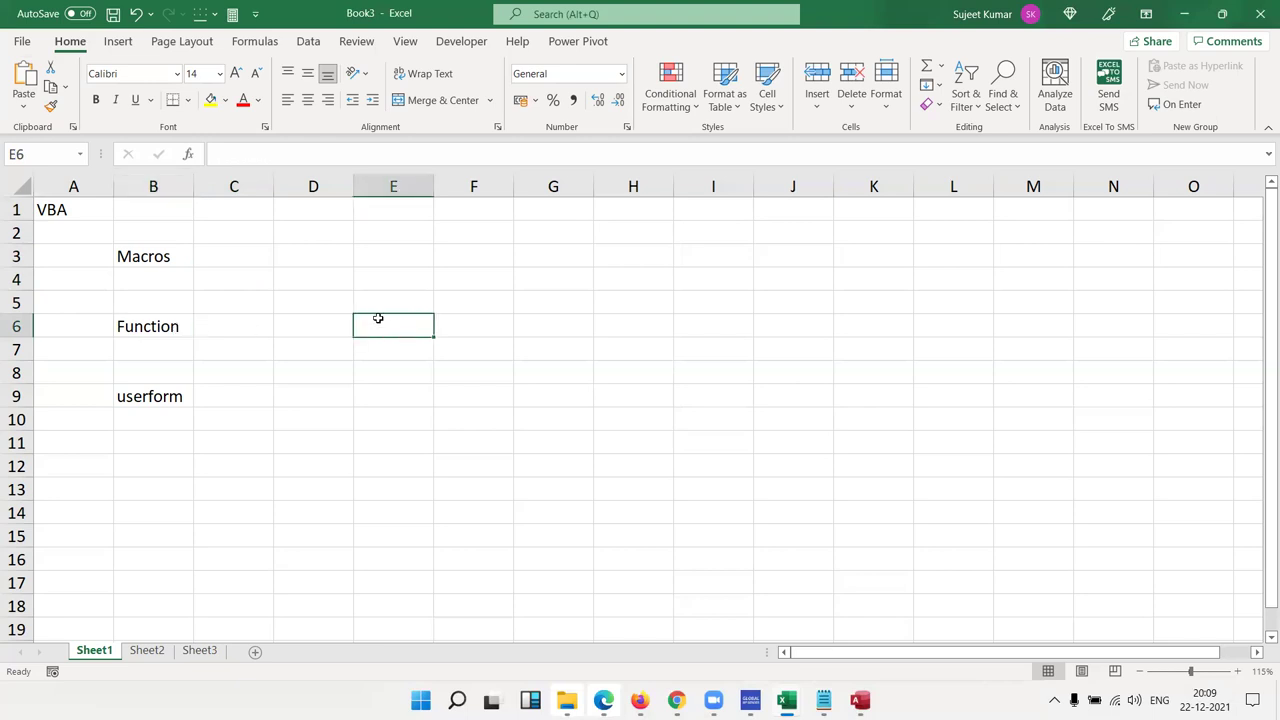
text(=vl)
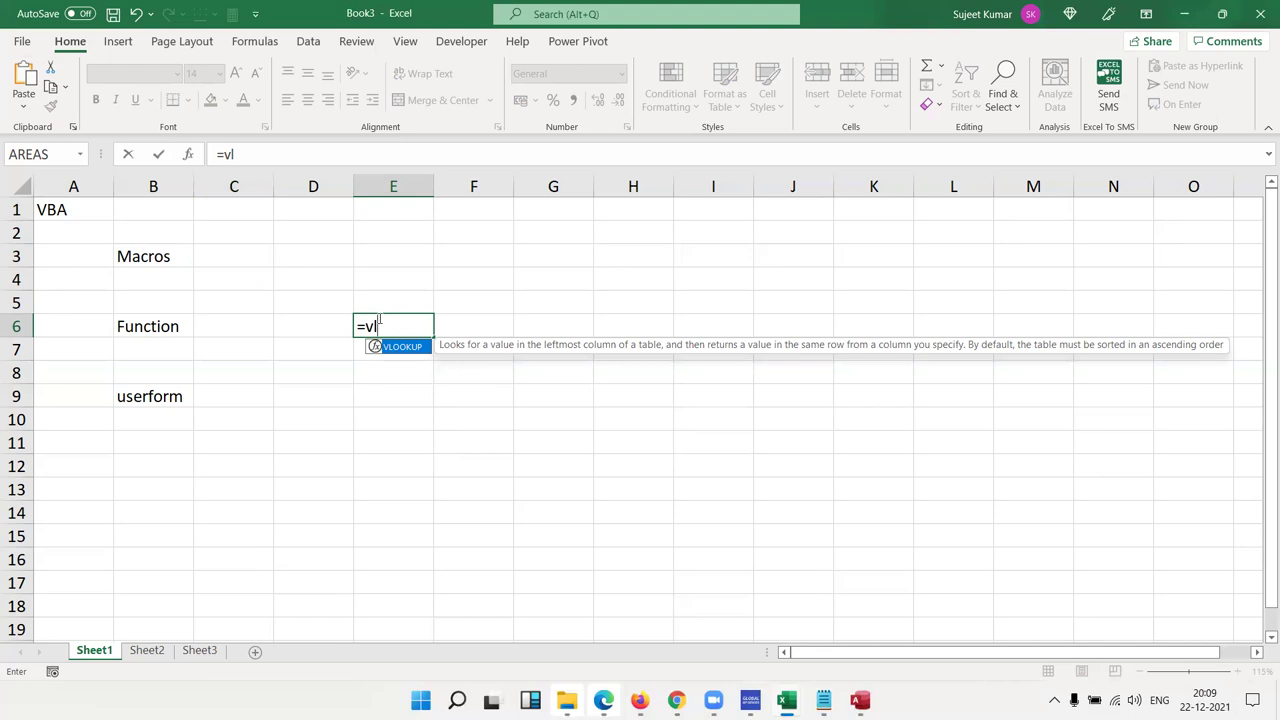
key(Escape)
key(Escape)
key(Down)
key(Down)
key(Down)
key(Down)
click(190, 166)
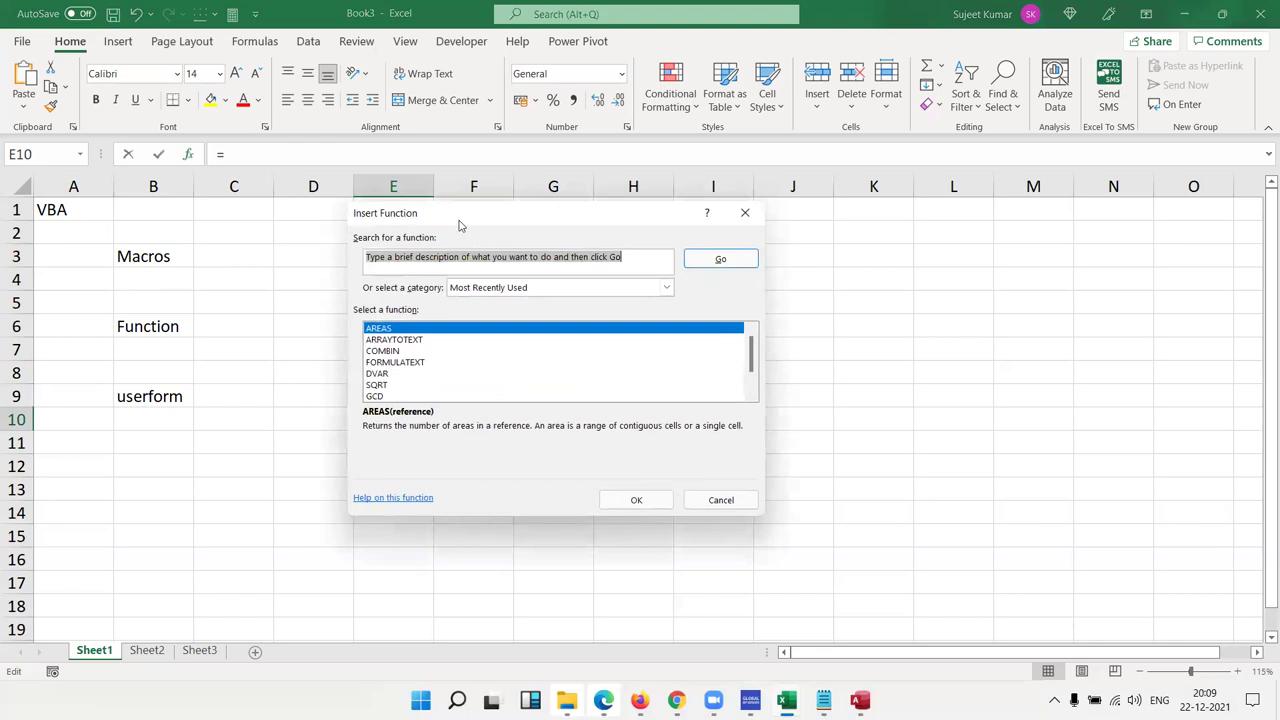
key(Escape)
click(627, 128)
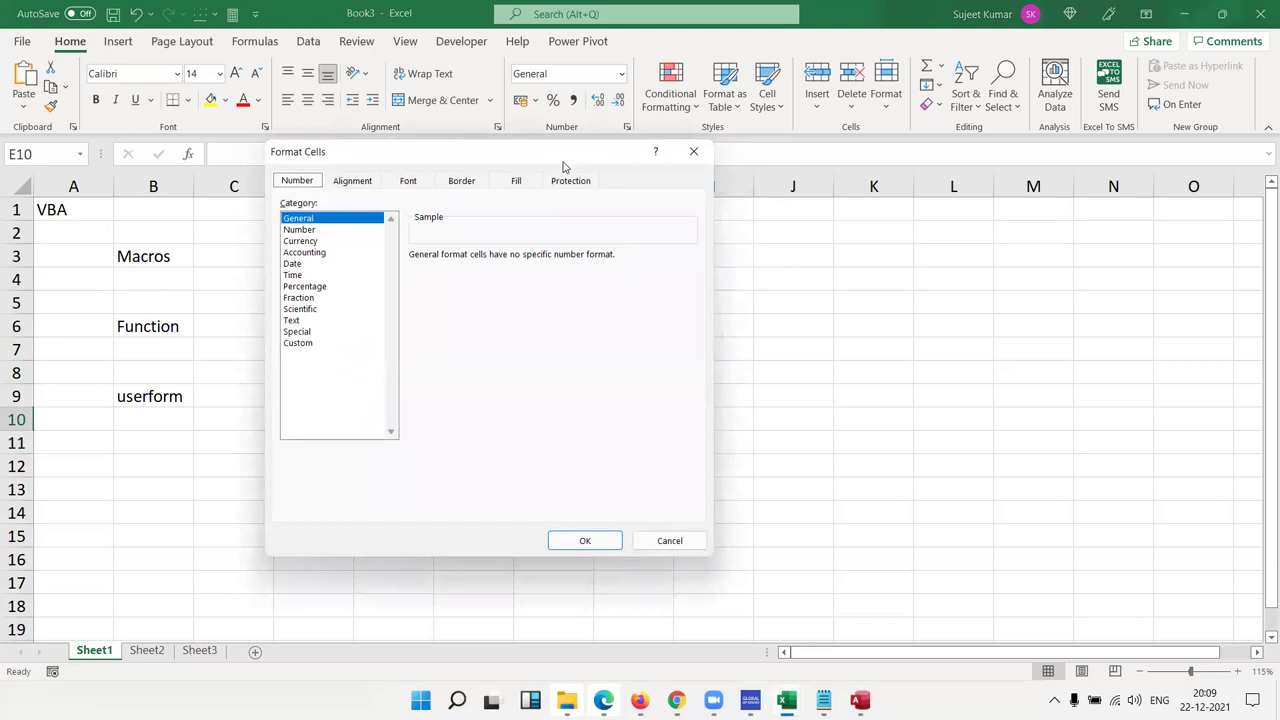
key(Escape)
drag(149, 400, 138, 257)
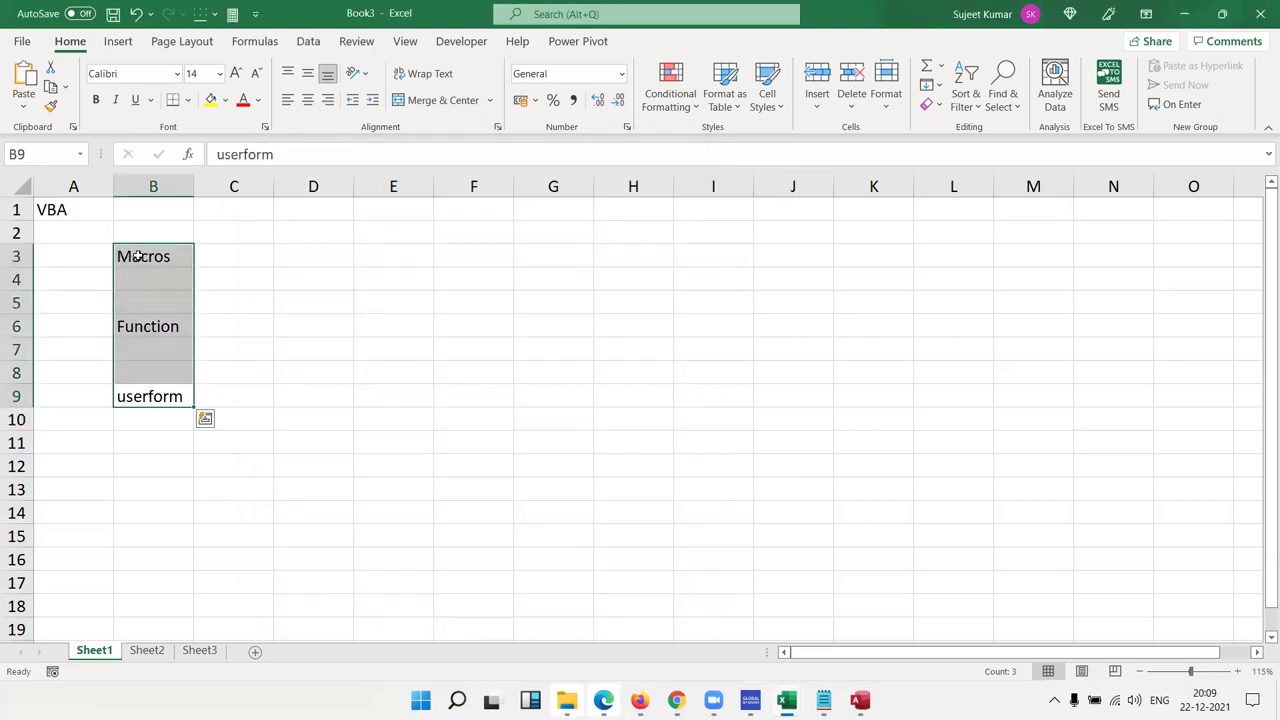
click(87, 213)
click(150, 254)
click(166, 322)
click(153, 396)
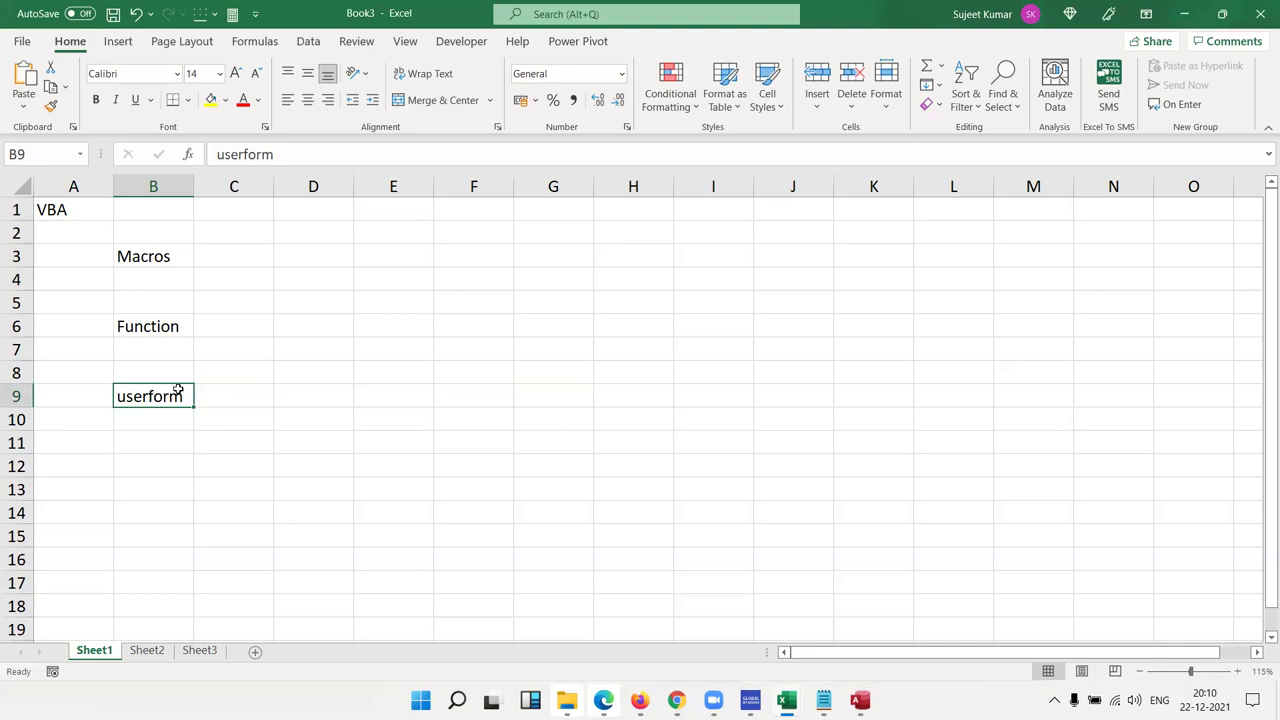
click(301, 243)
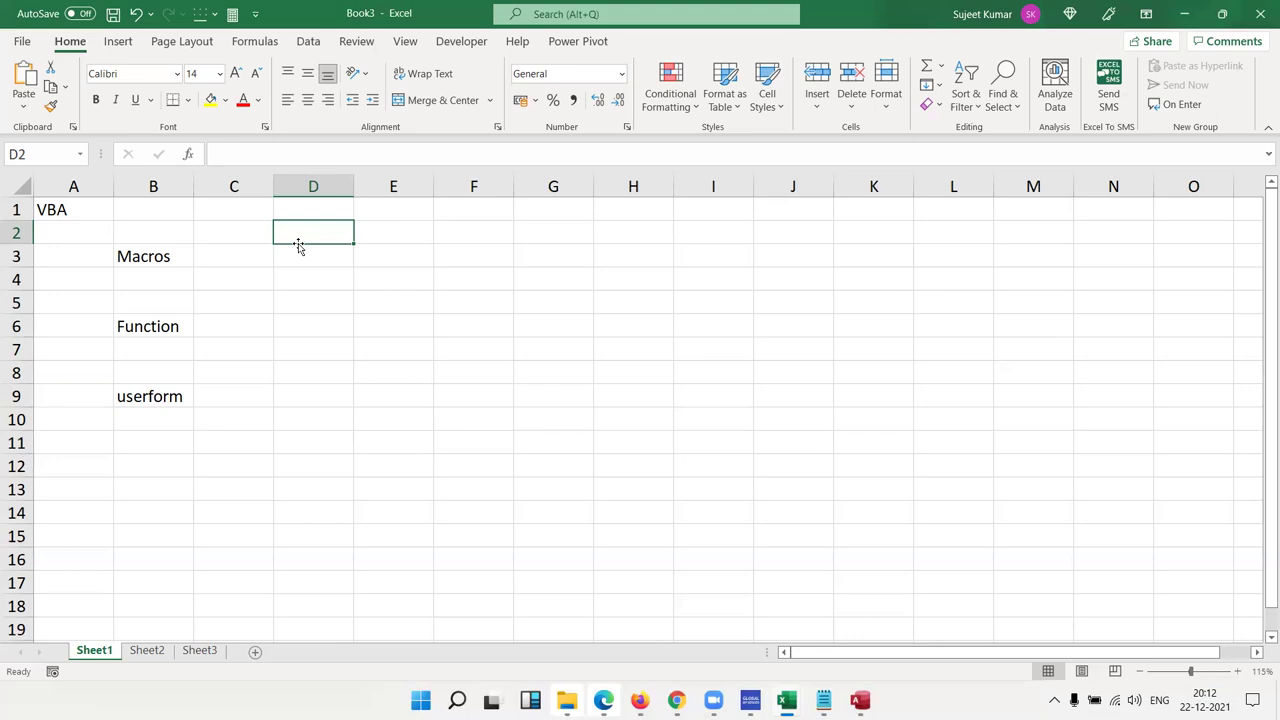
- Check in Developer > Macro Security that VBA macros are enabled, then close Trust Center
click(464, 44)
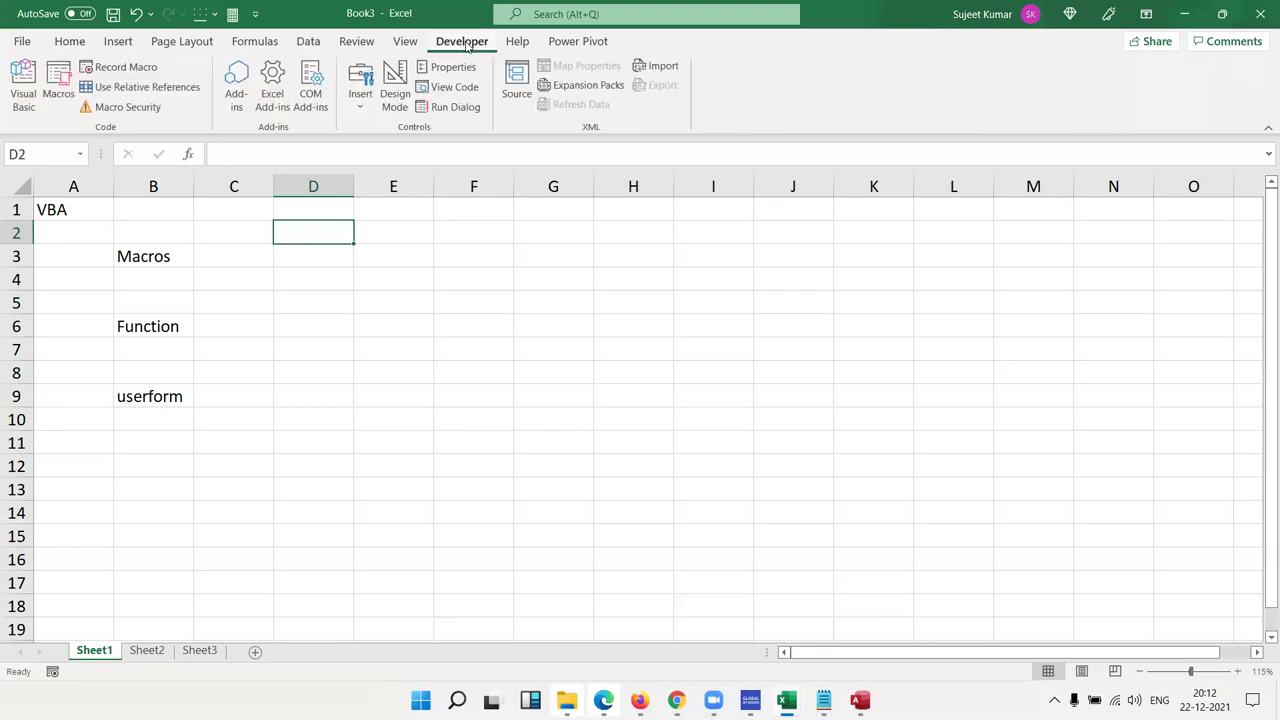
click(97, 111)
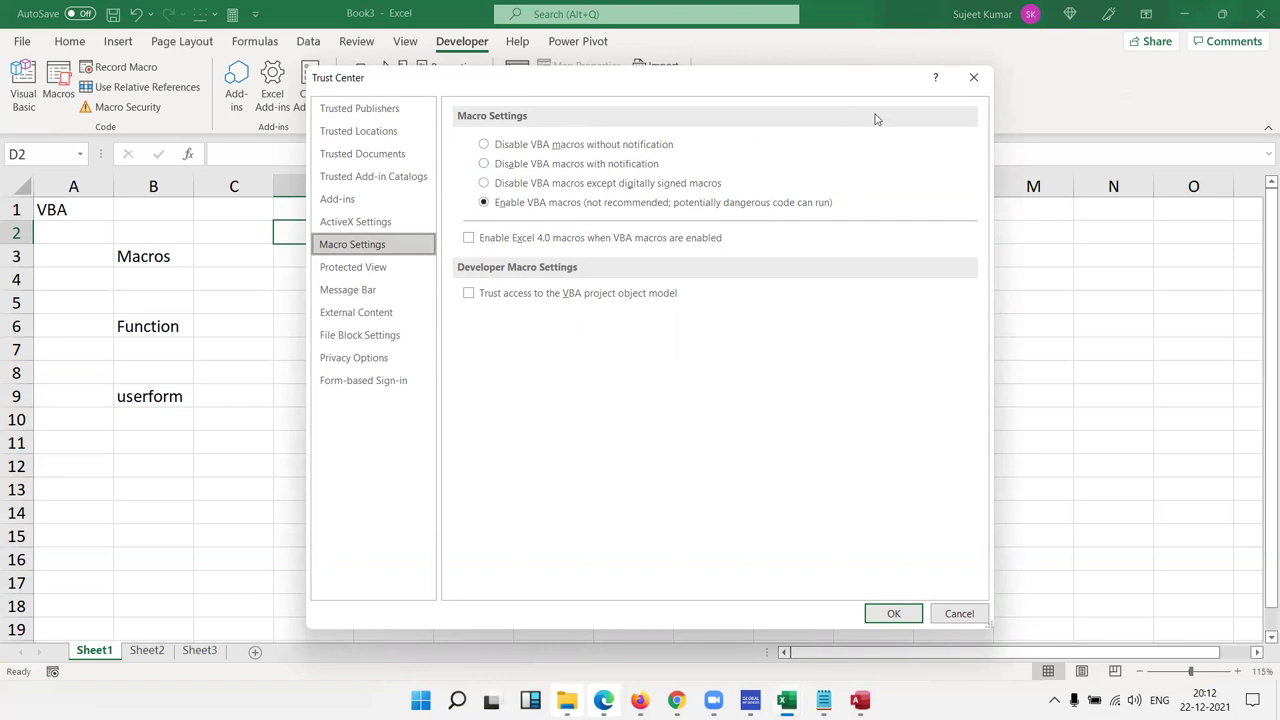
click(973, 78)
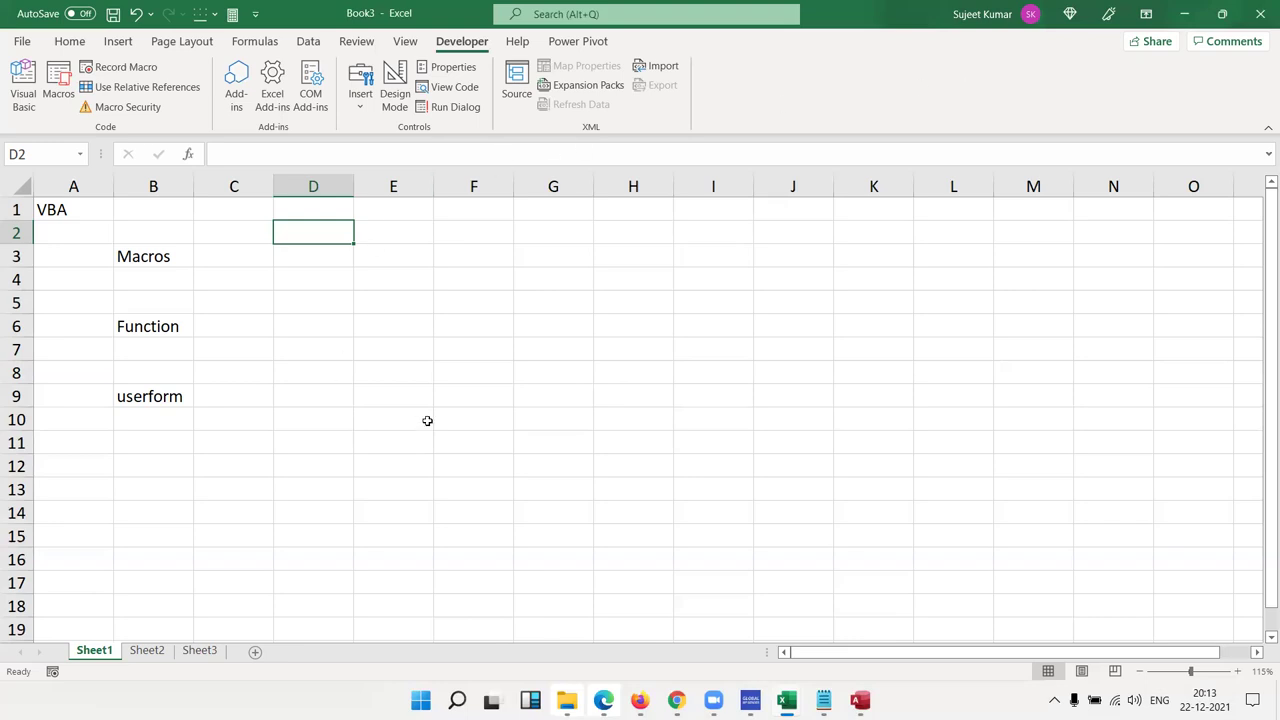
- Select cell G5 and show the File backstage with its recent workbooks
click(515, 300)
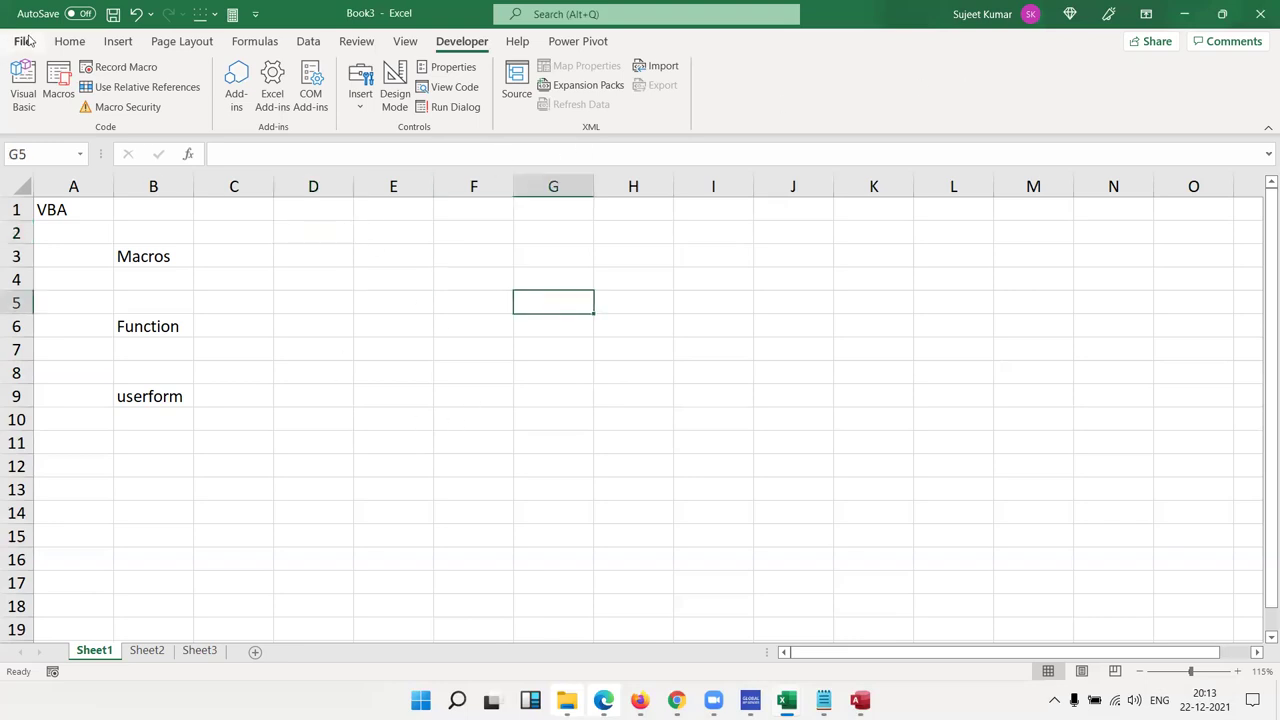
click(22, 41)
- Confirm Developer stays checked under File > Options > Customize the Ribbon
click(22, 41)
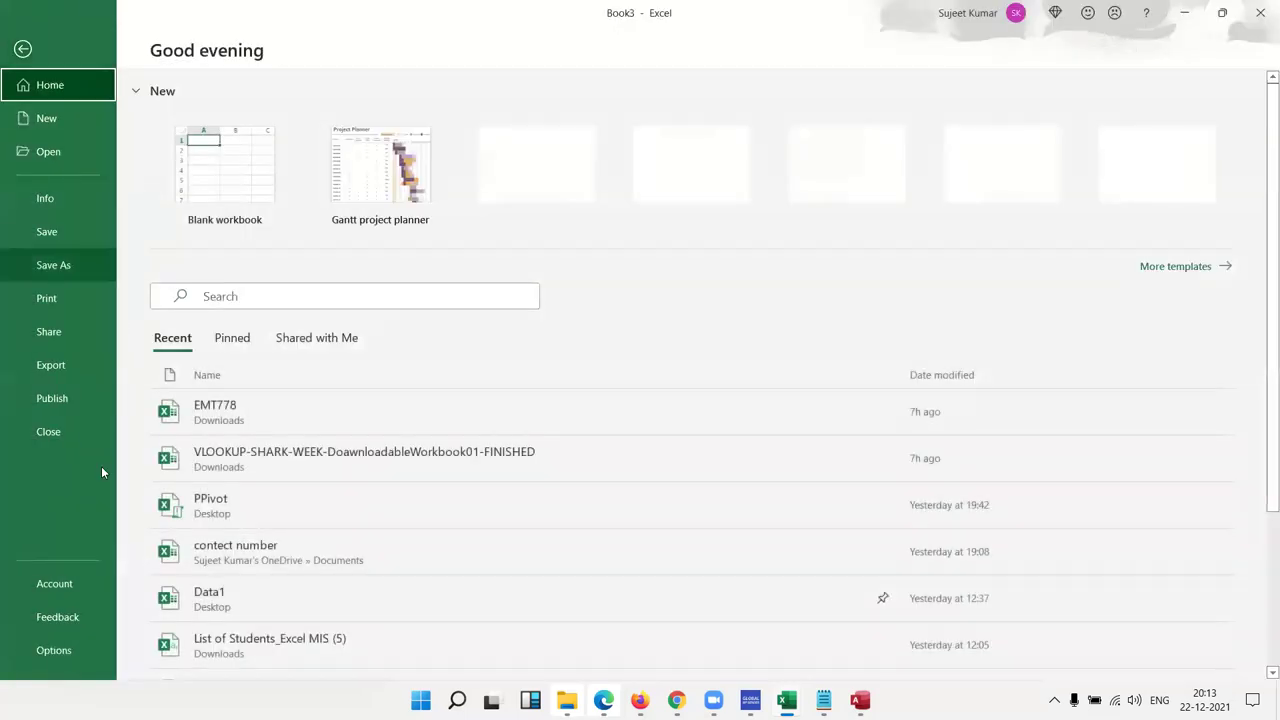
click(55, 650)
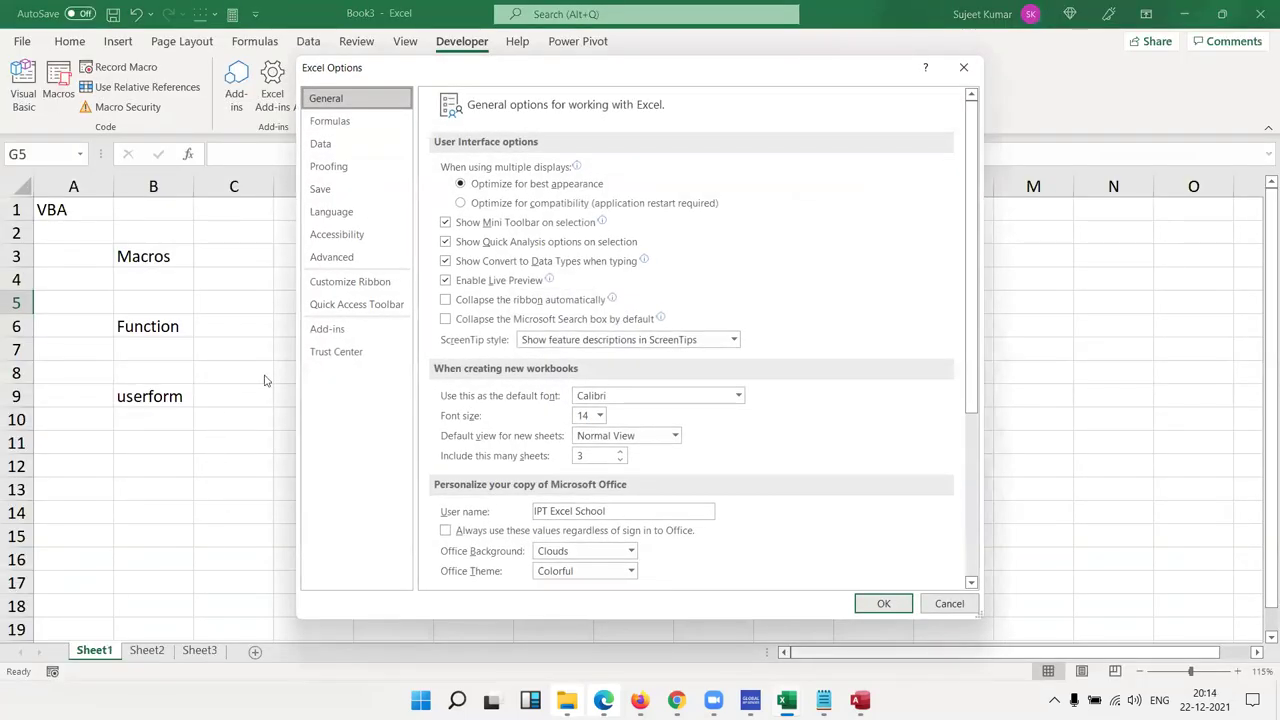
click(347, 284)
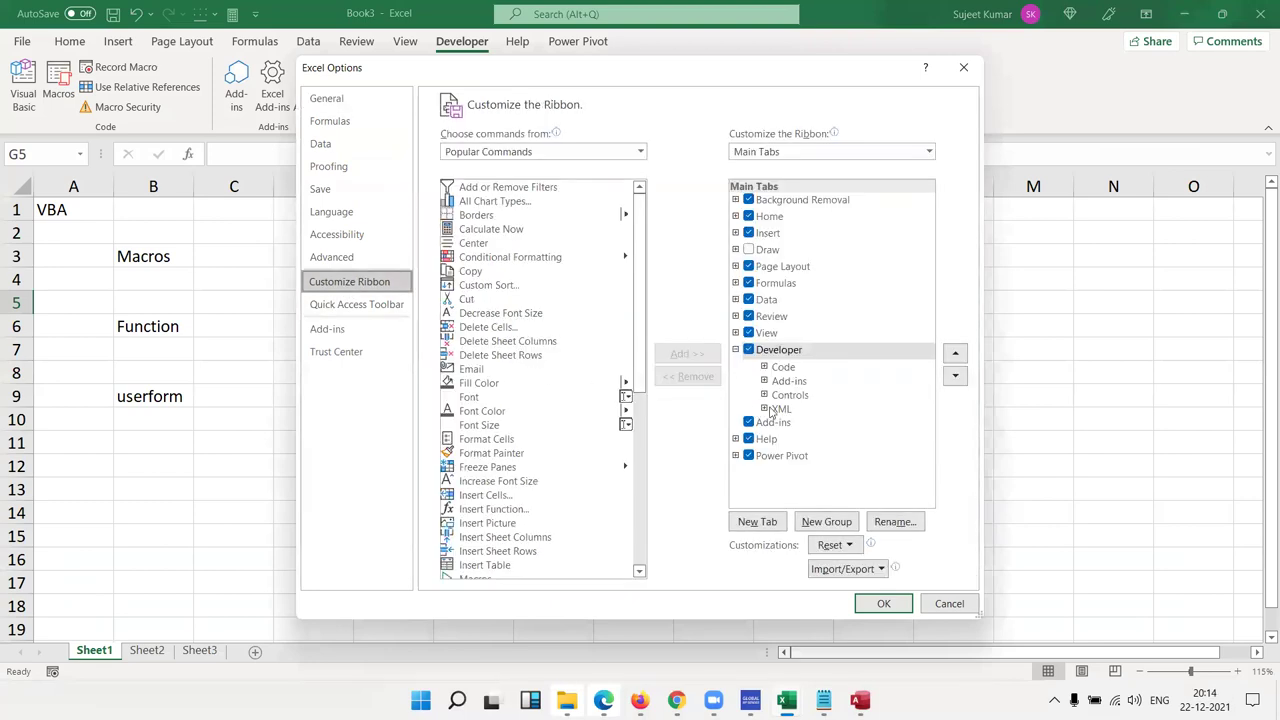
click(747, 358)
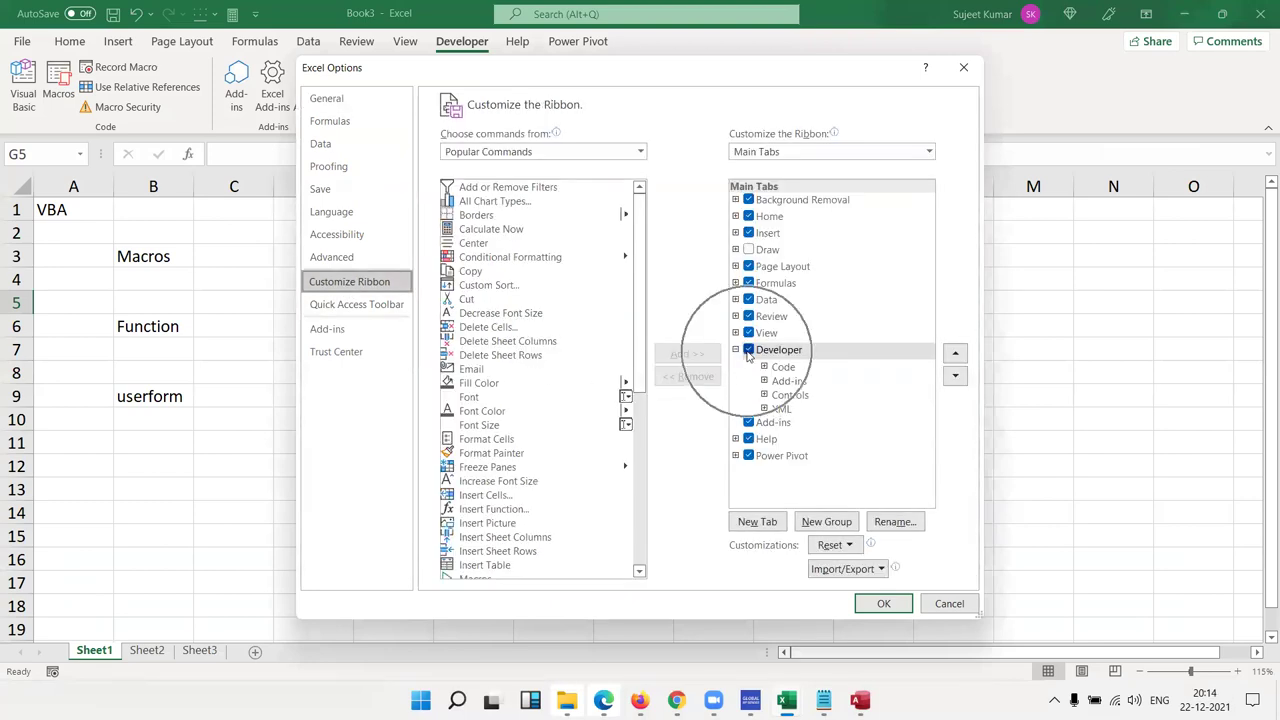
click(748, 358)
key(Return)
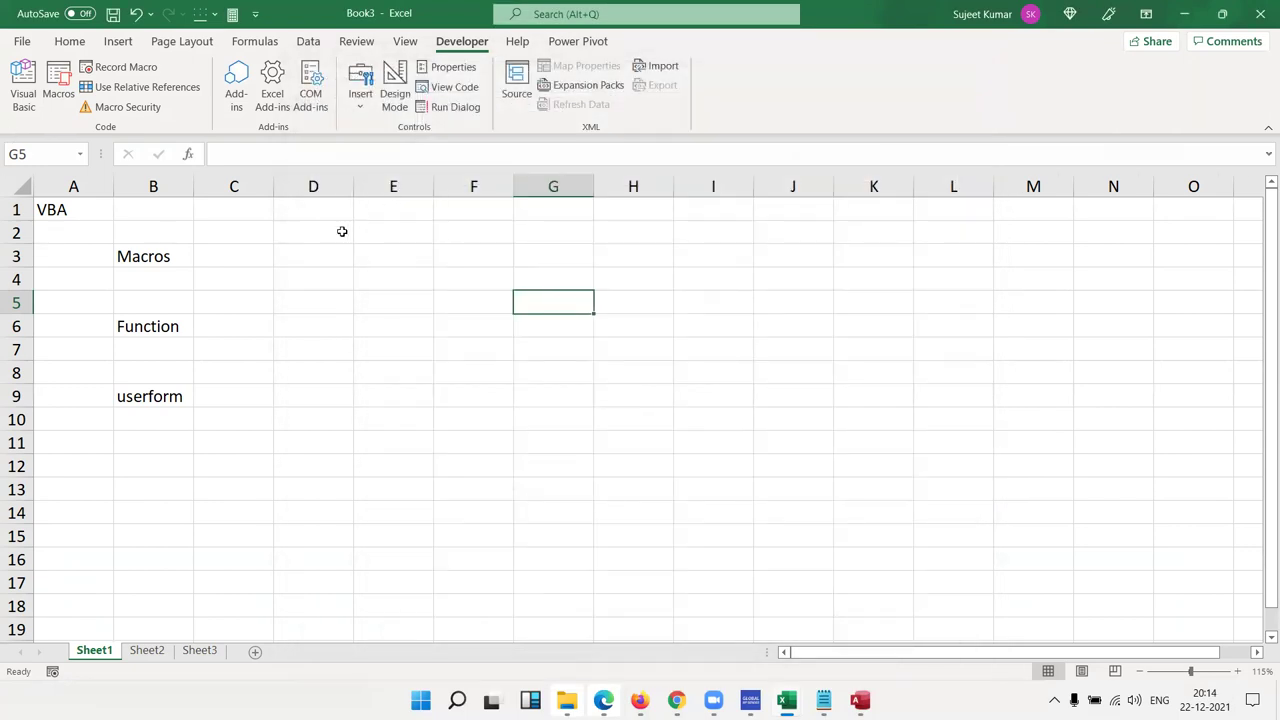
- Select D2, confirm VBA macros are enabled in Macro Security, and close Trust Center
click(341, 231)
click(146, 114)
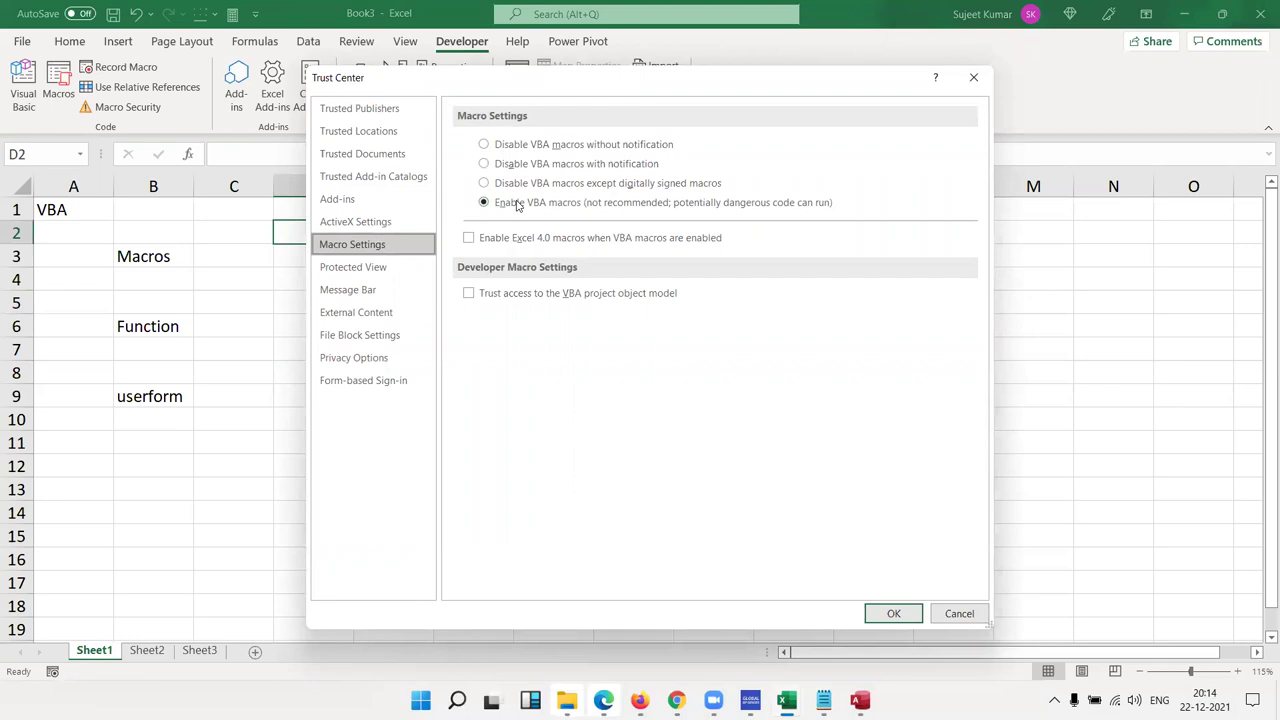
key(Return)
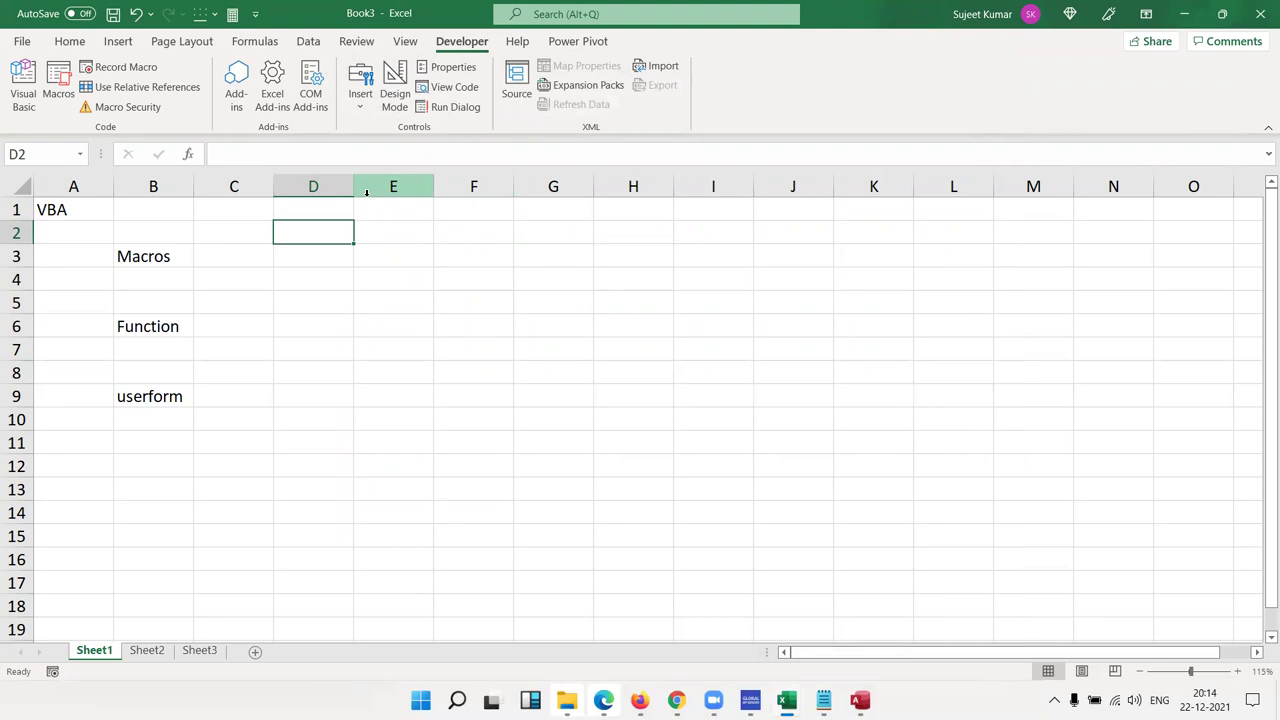
key(super+d)
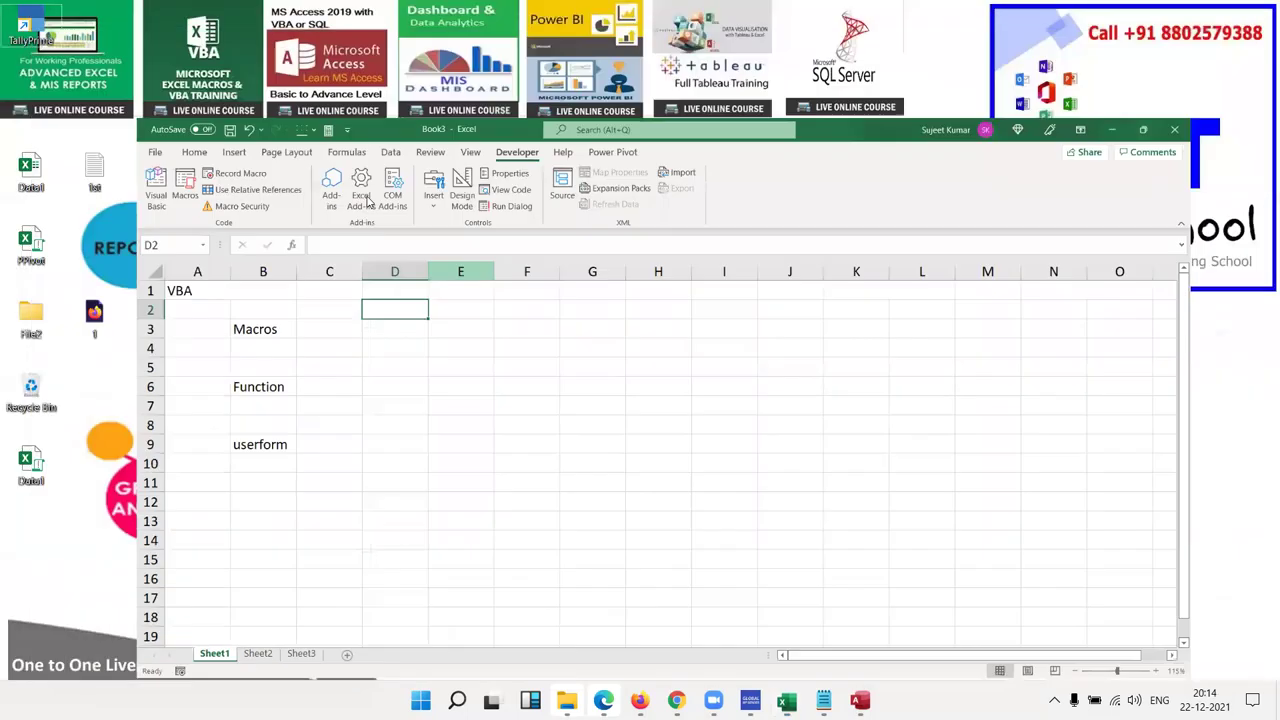
key(super+d)
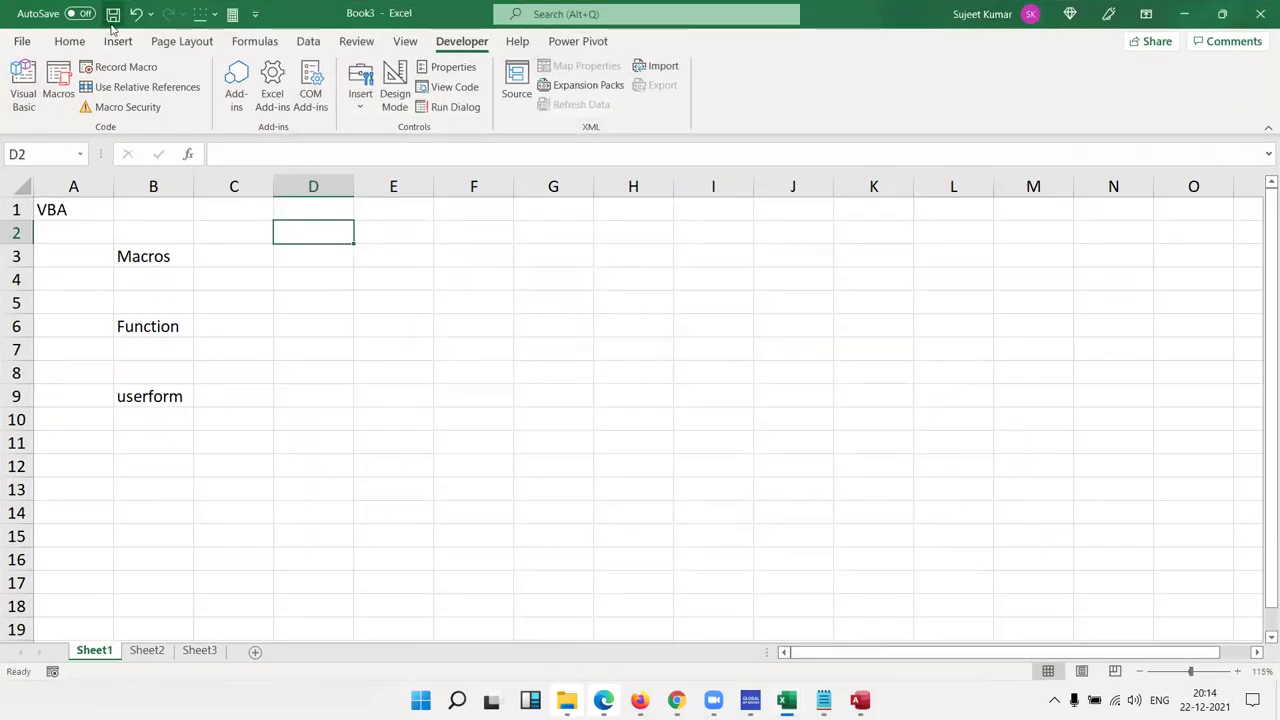
click(687, 302)
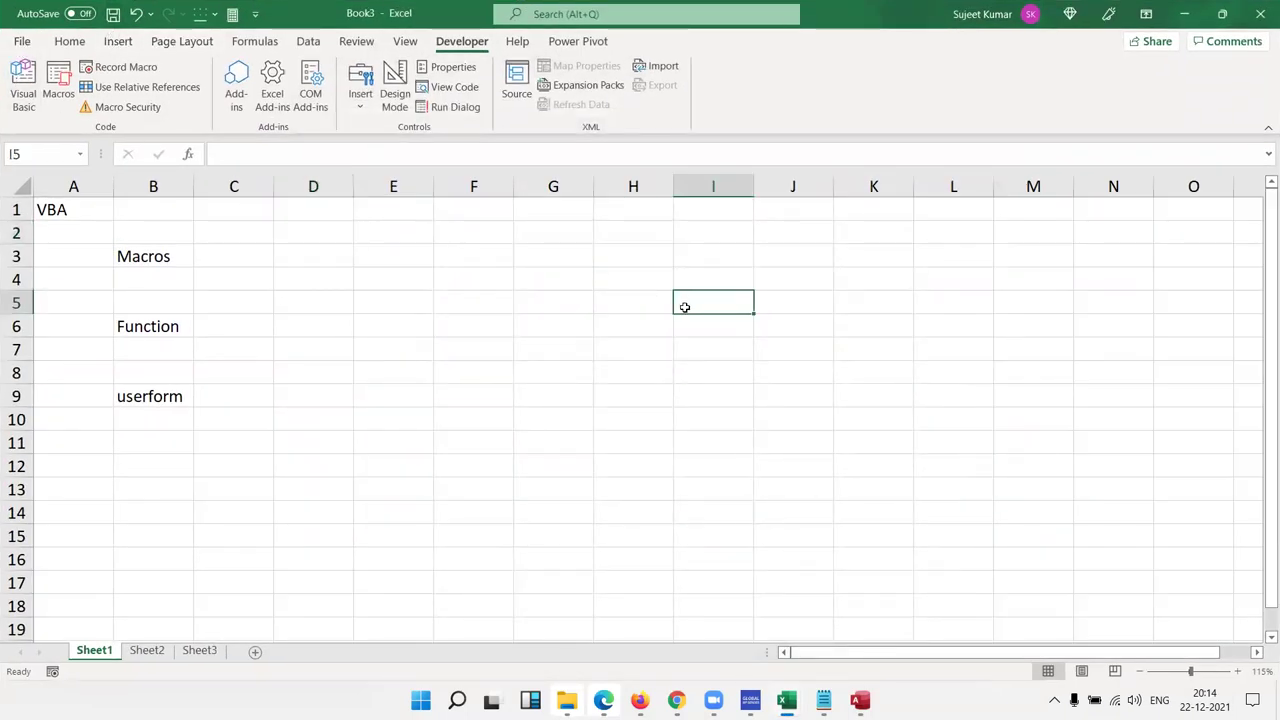
click(113, 14)
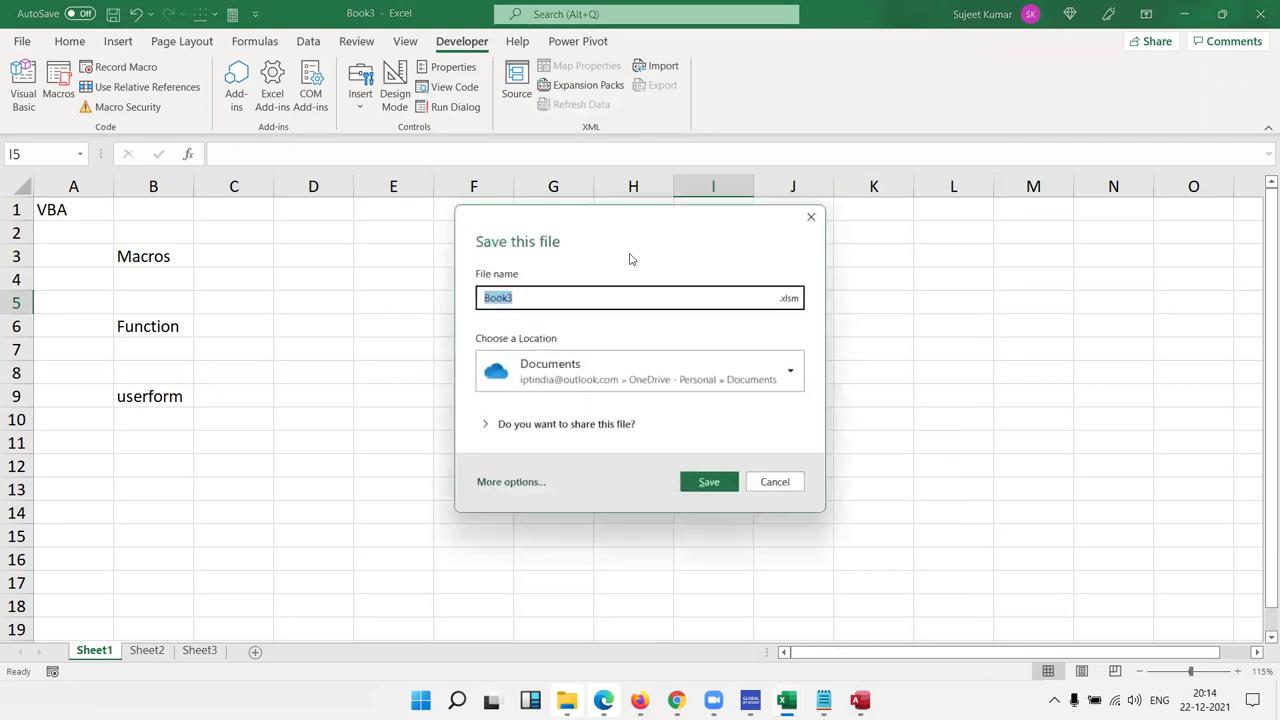
click(800, 299)
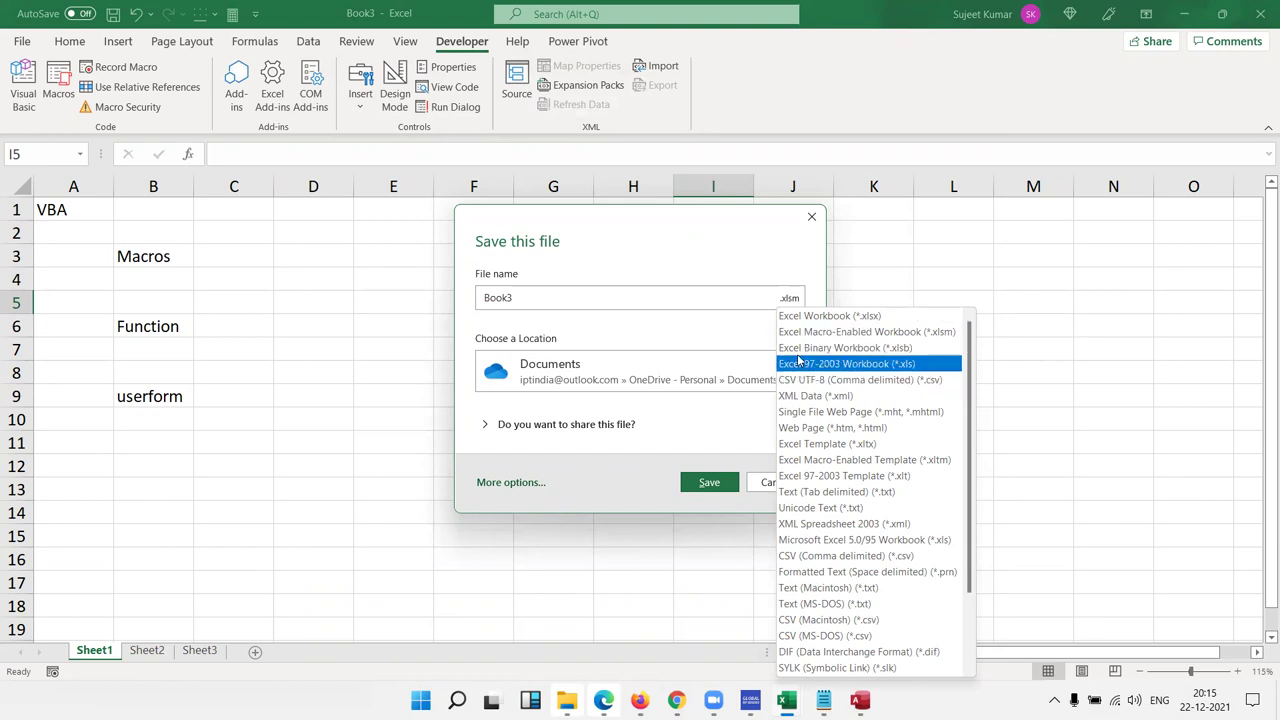
click(801, 332)
key(Escape)
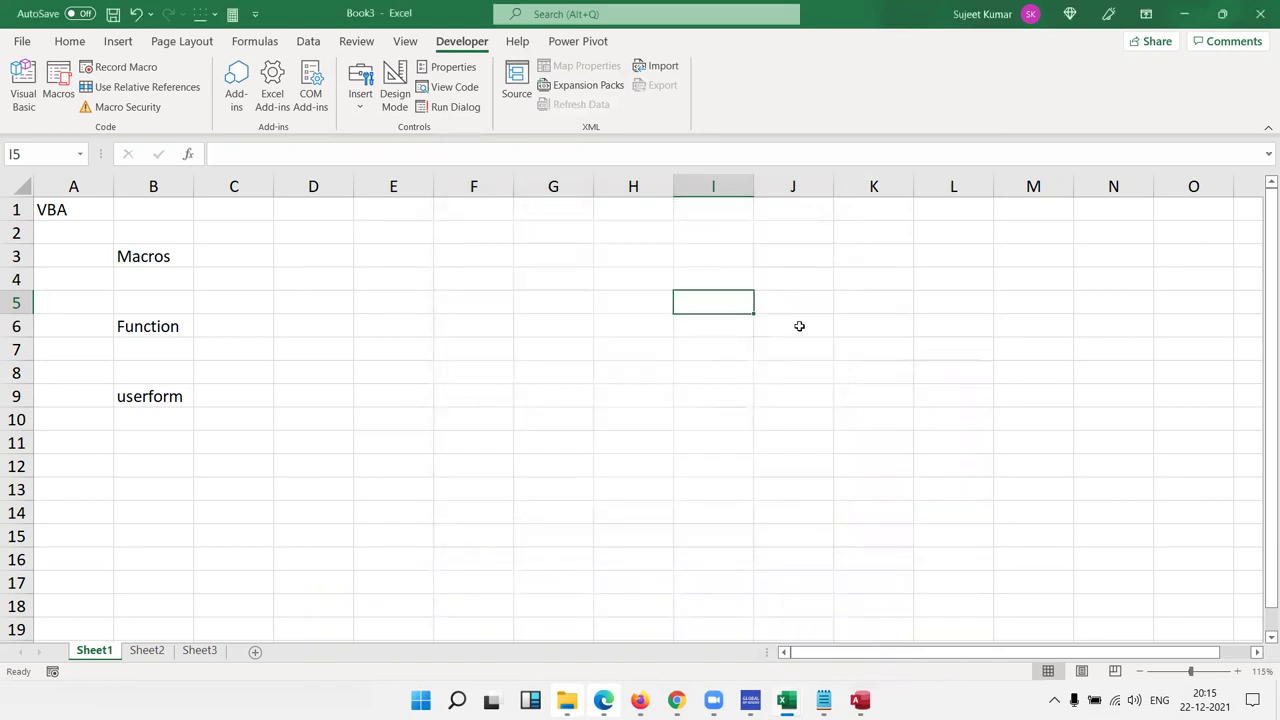
- Clear all entries in A1:D11 and return to cell A1
drag(294, 443, 9, 143)
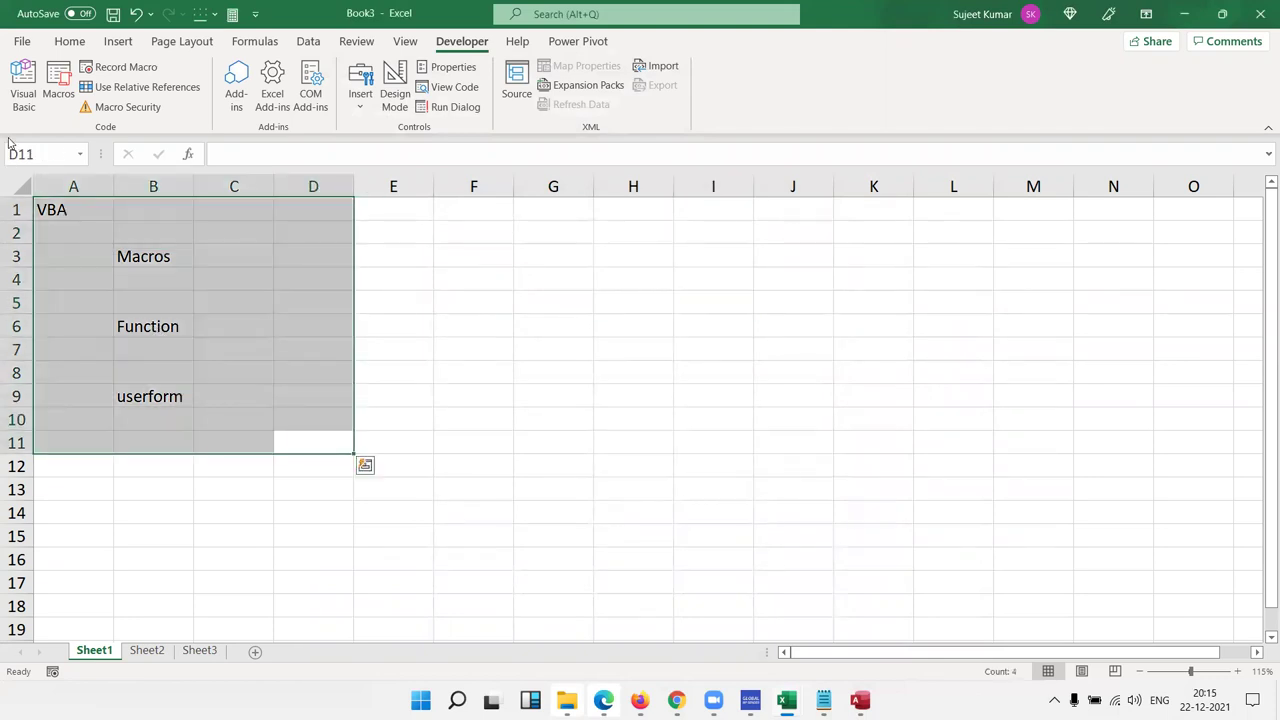
key(Delete)
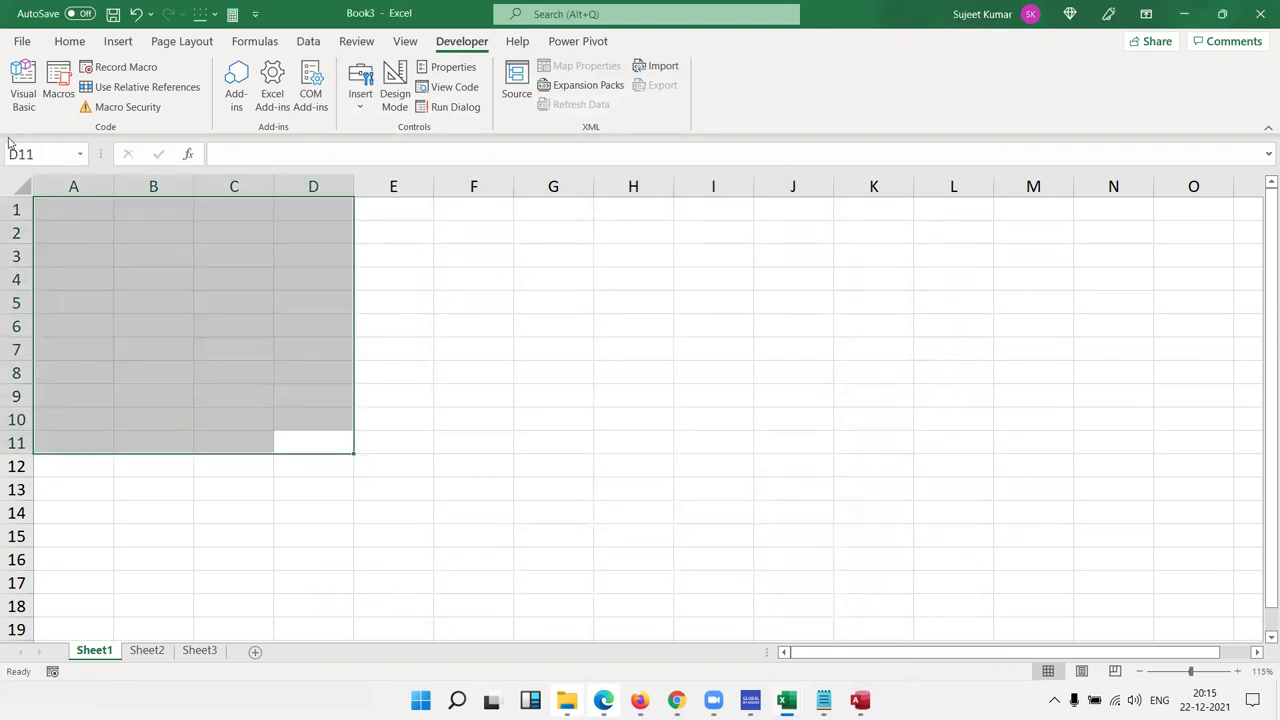
key(ctrl+Up)
key(ctrl+Left)
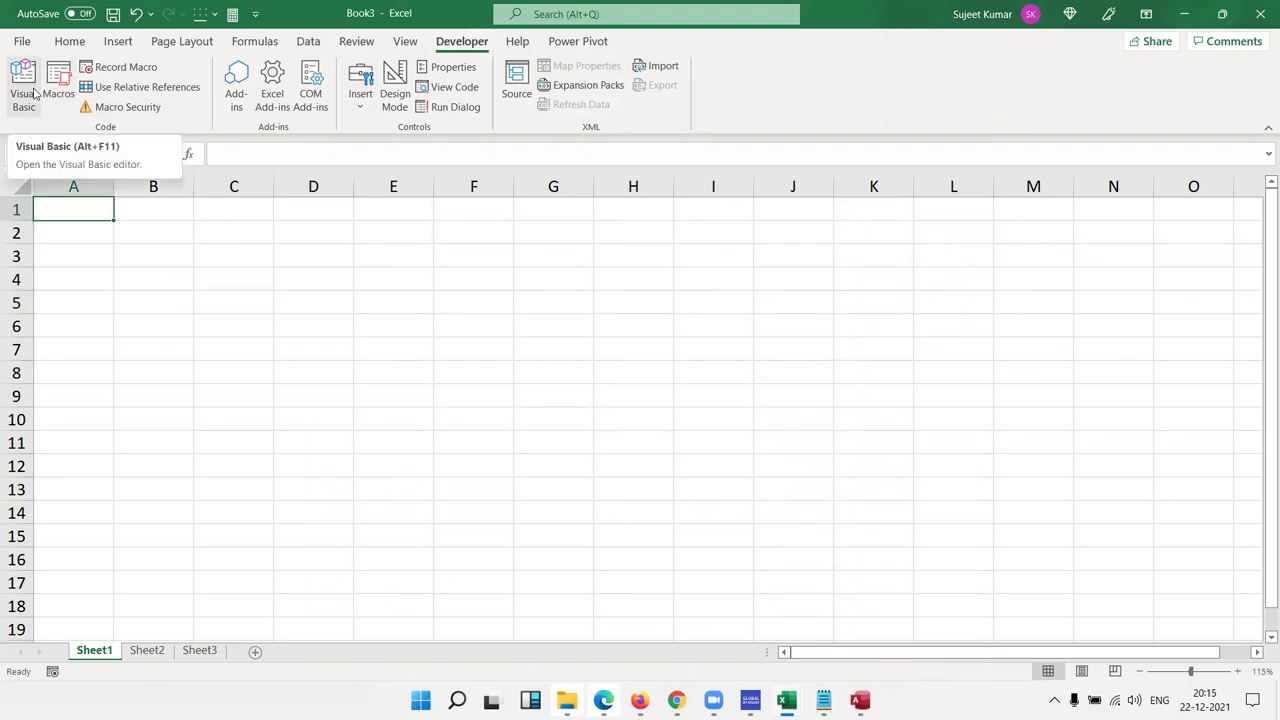
- Open the Visual Basic editor from the Developer tab
click(35, 93)
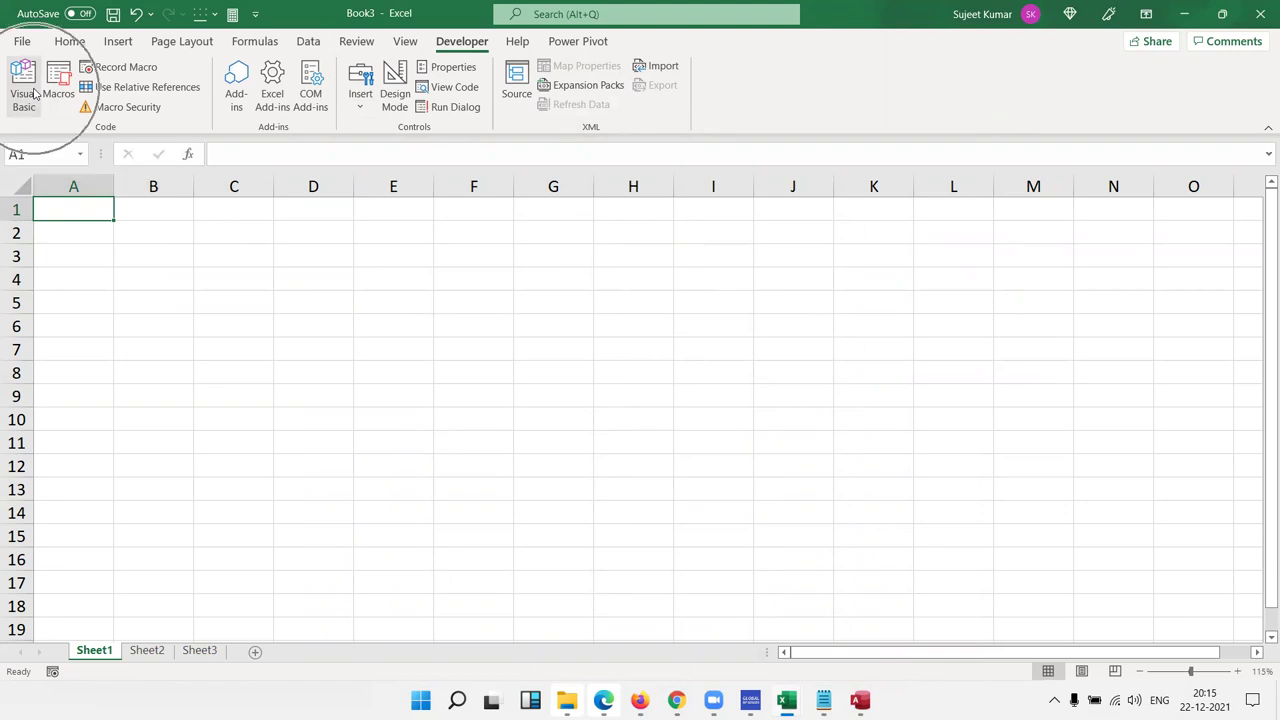
click(464, 281)
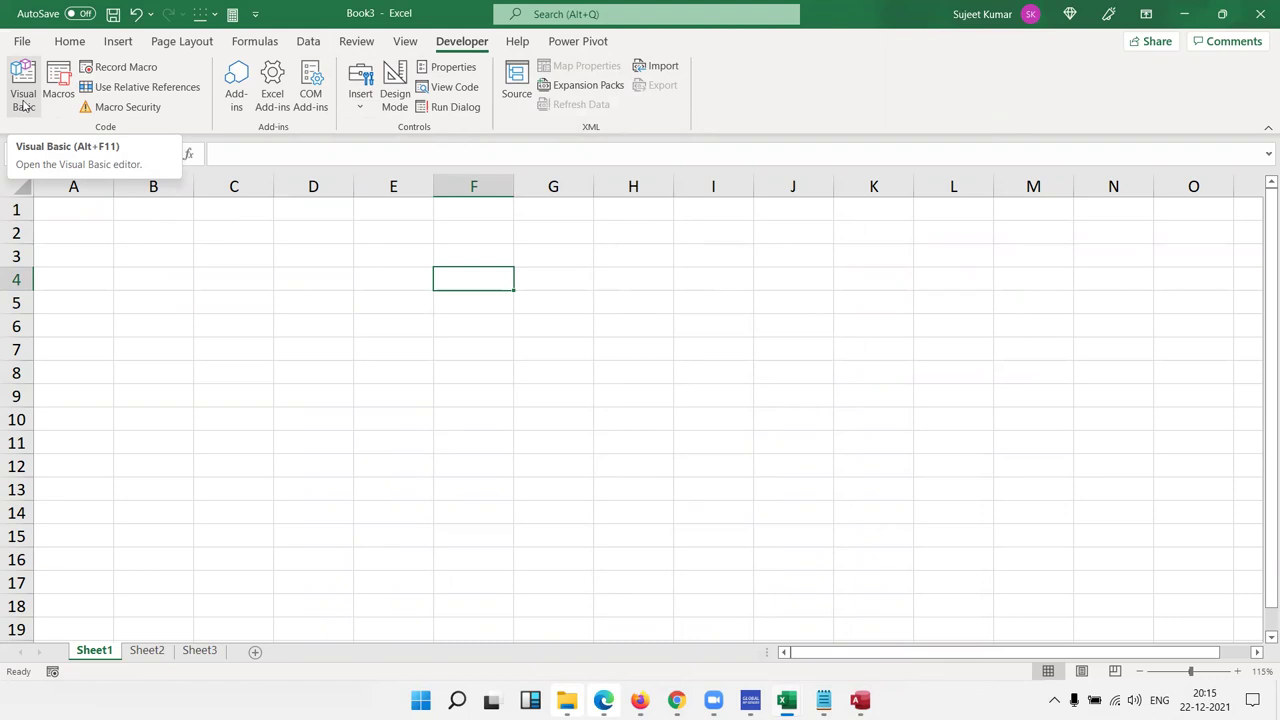
click(24, 100)
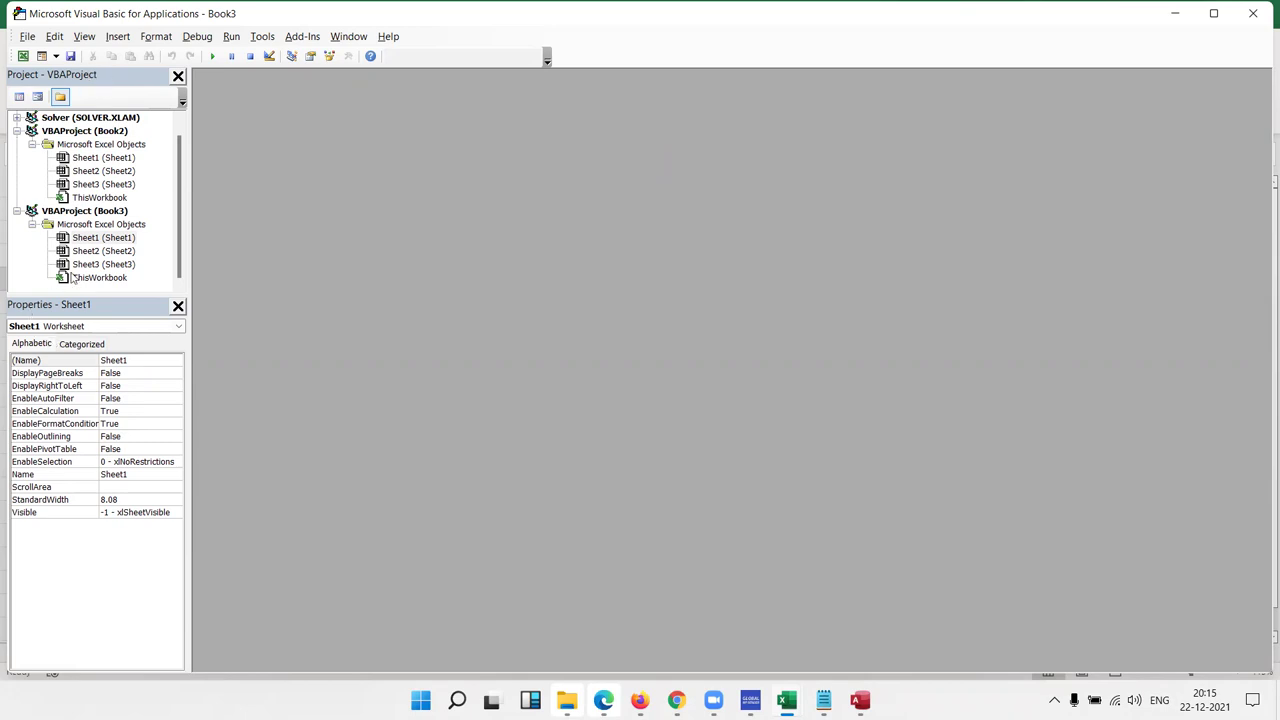
- Expand the Book2 and Book3 projects to show their sheets
click(17, 211)
click(17, 144)
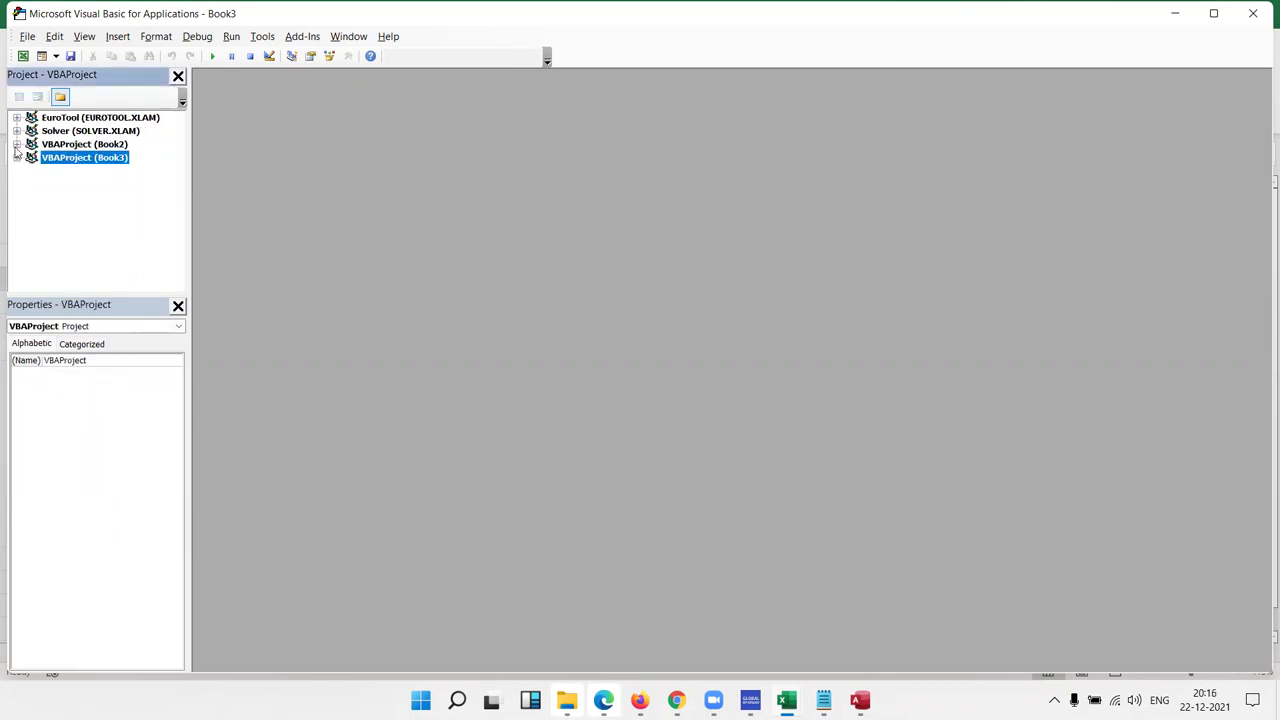
click(17, 157)
click(17, 144)
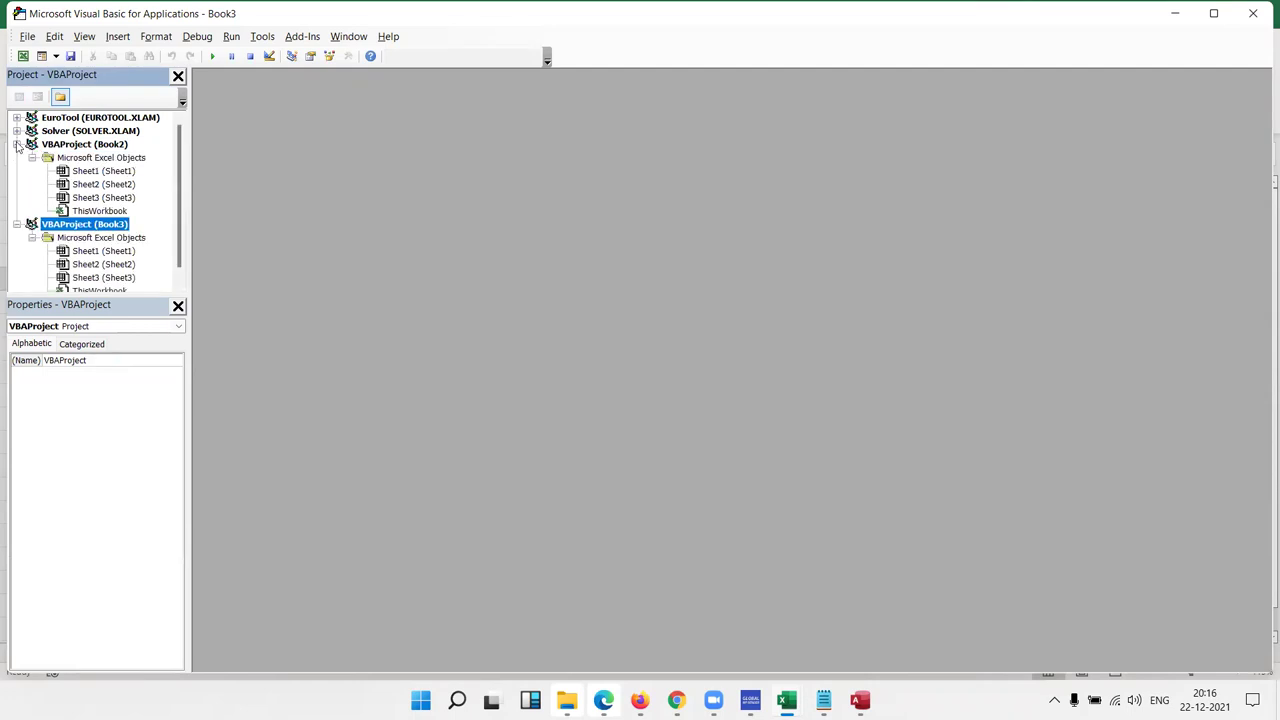
scroll(88, 230, down, 1)
scroll(83, 224, up, 1)
- Inspect Book2's Sheet1, collapse both project trees, and return to Excel with Alt+F11
click(84, 37)
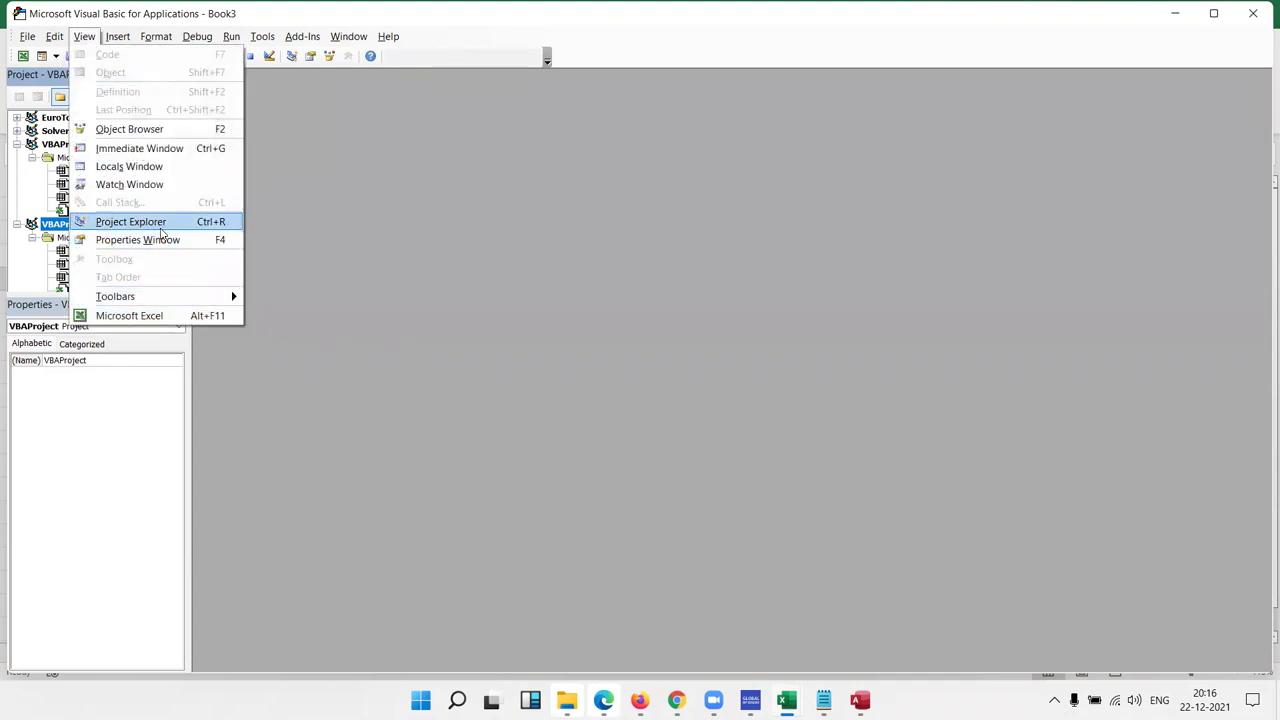
key(Escape)
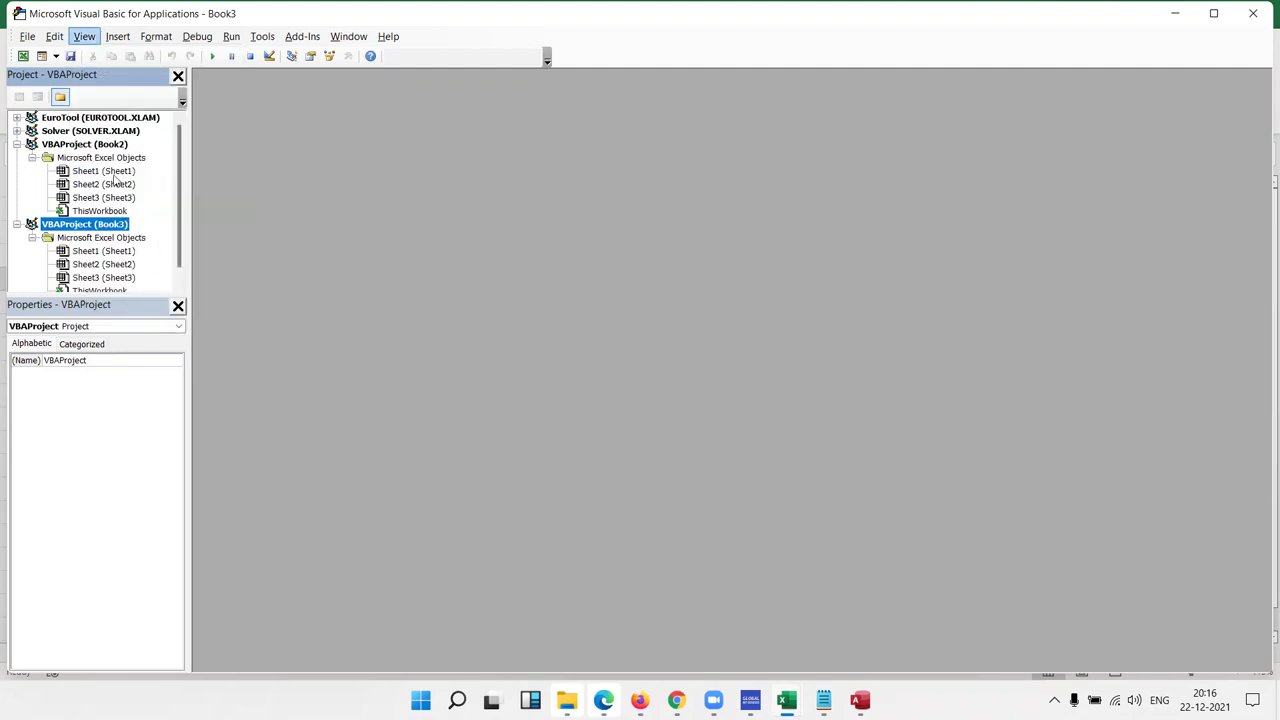
click(113, 173)
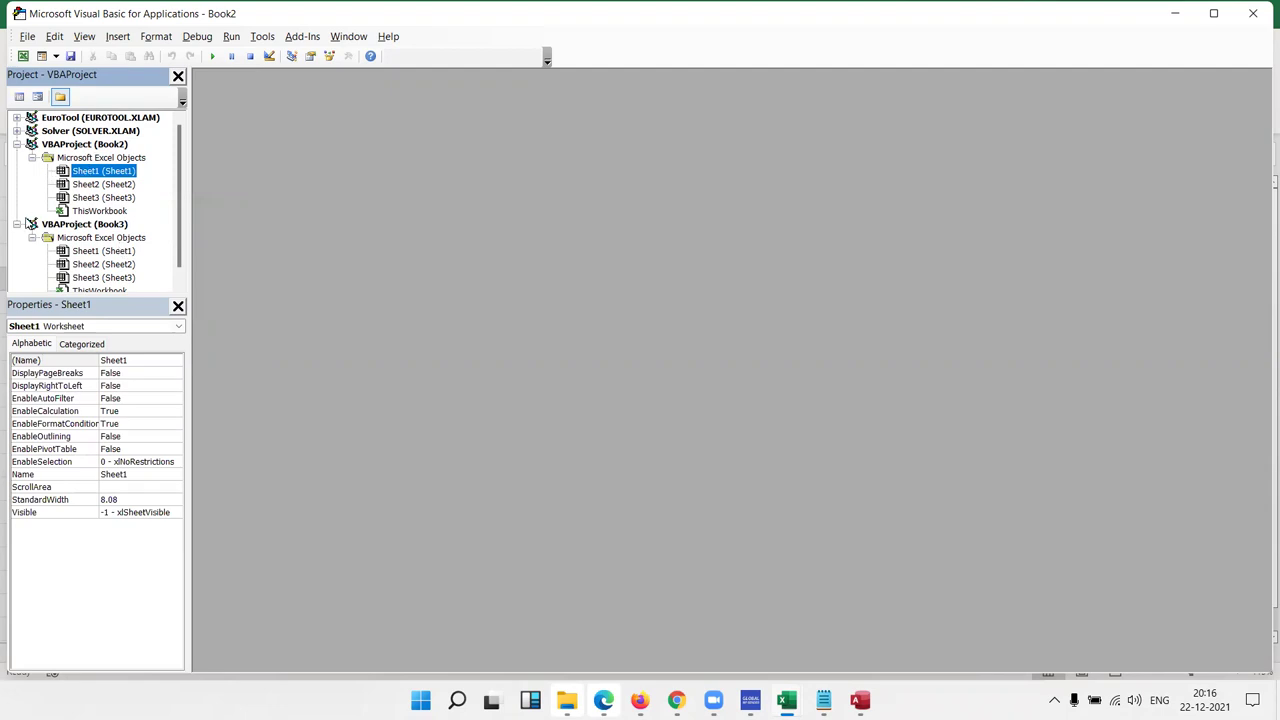
click(16, 224)
click(16, 144)
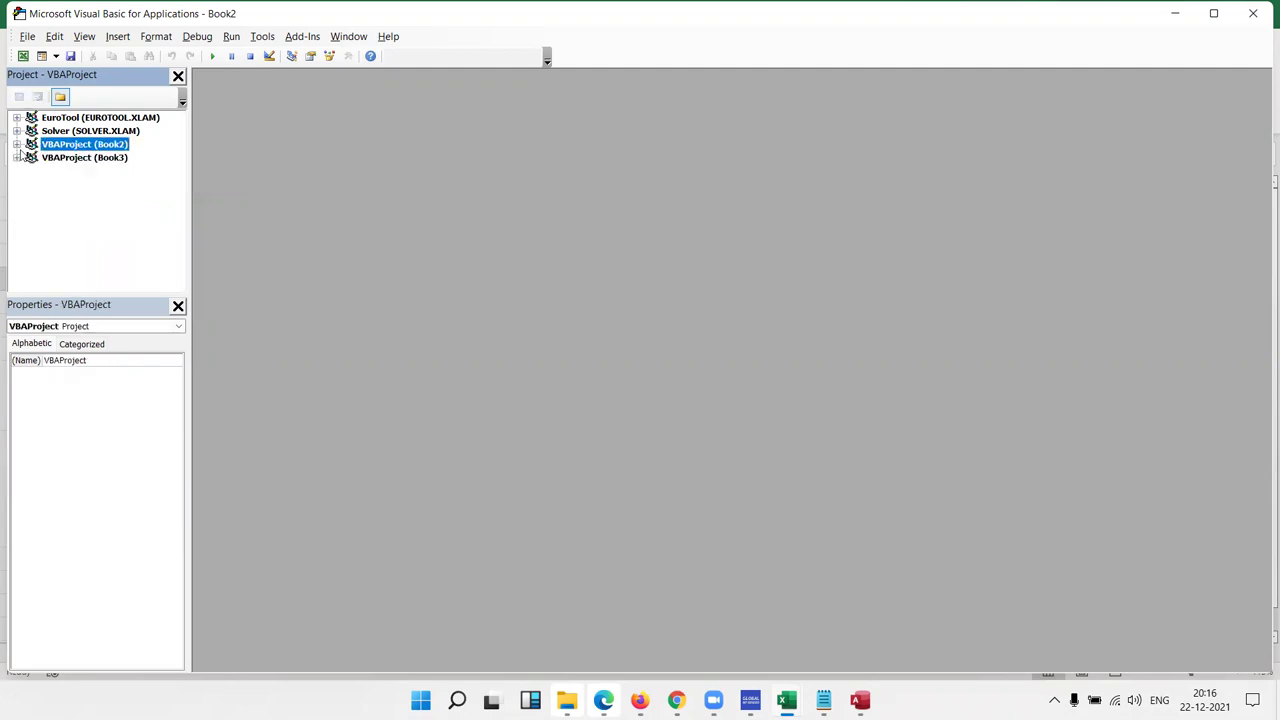
key(alt+F11)
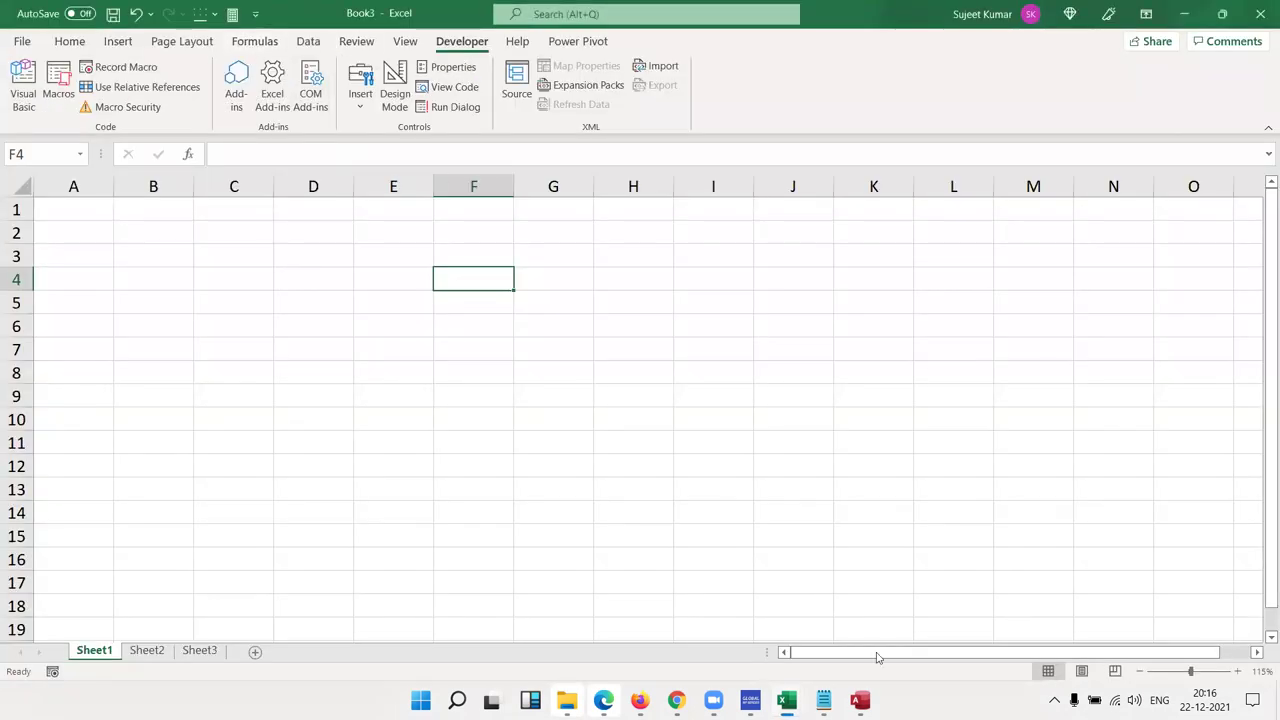
- Close the Book2 window from its taskbar preview, then bring the VBA editor forward
mouse_move(787, 700)
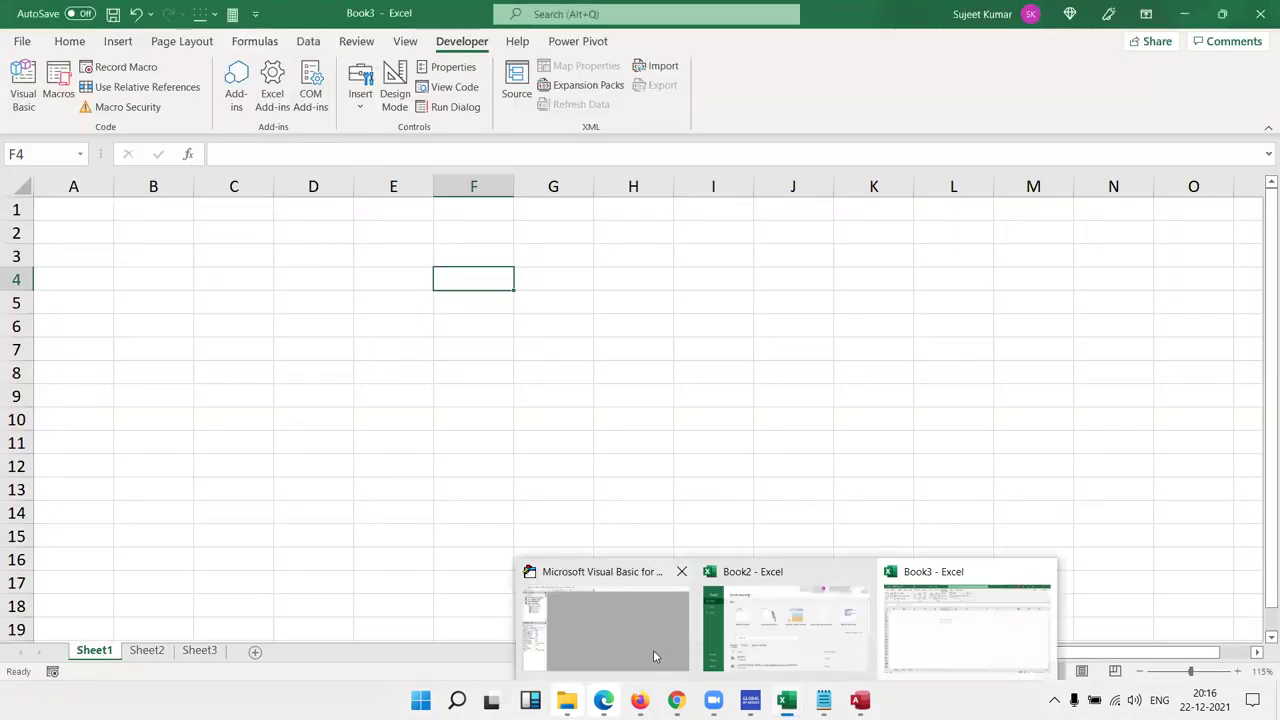
click(785, 620)
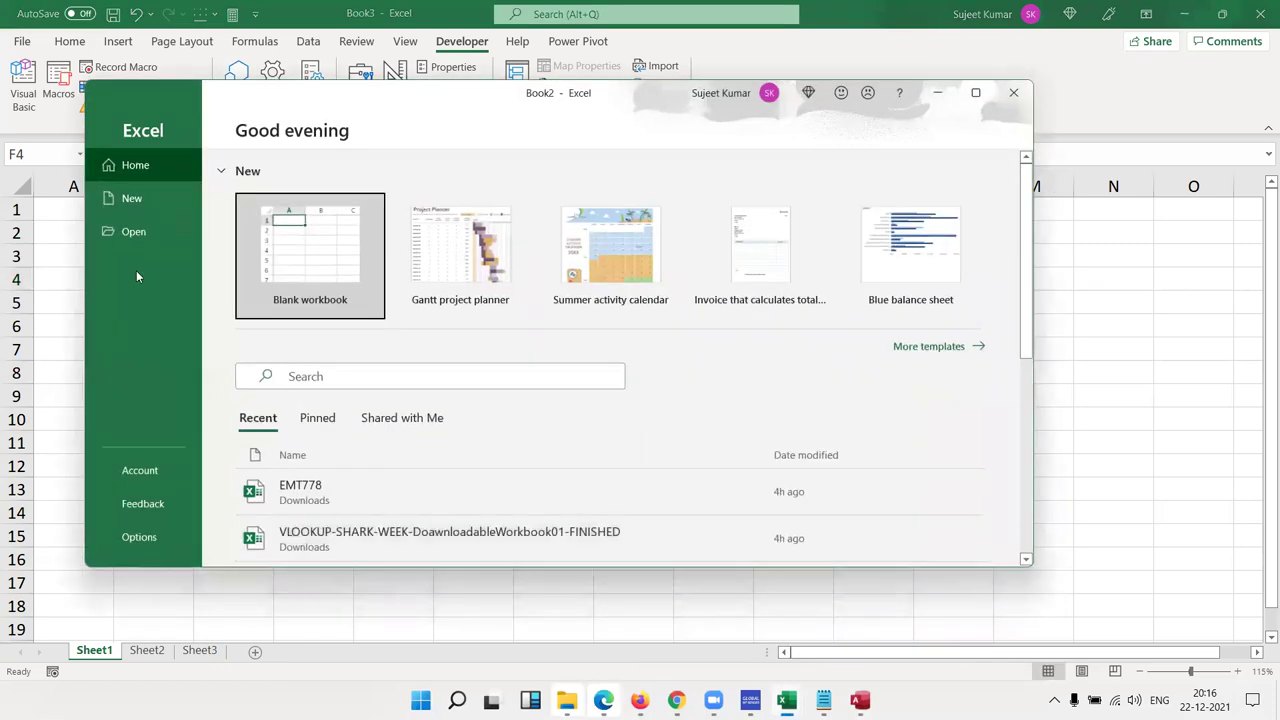
click(1012, 94)
mouse_move(787, 700)
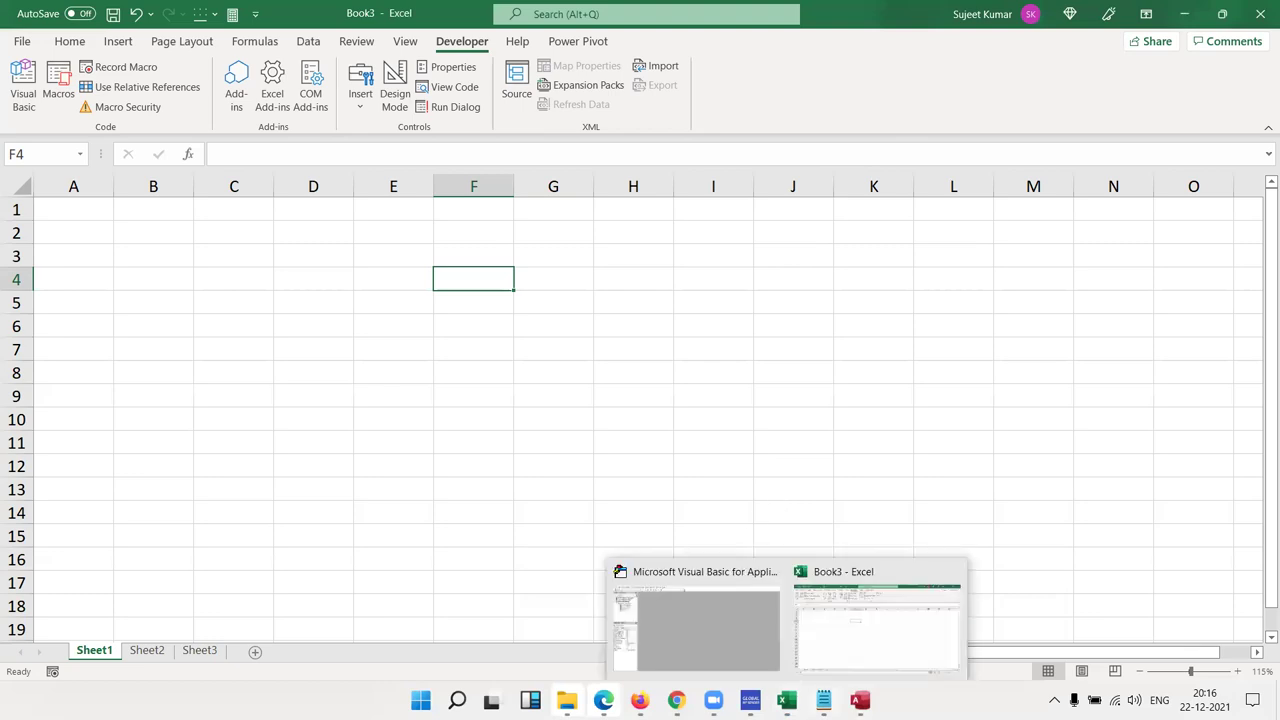
click(702, 660)
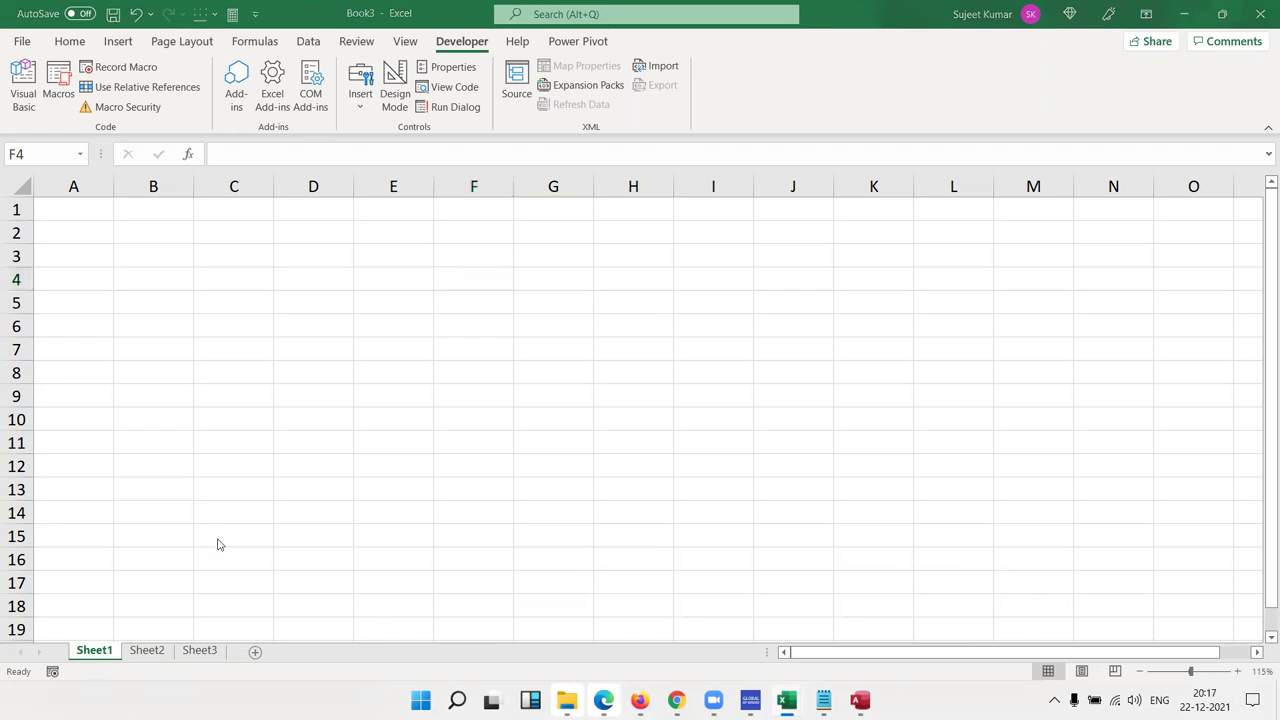
- Open the code window for Book3's Sheet1 in the VBA editor
key(alt+F11)
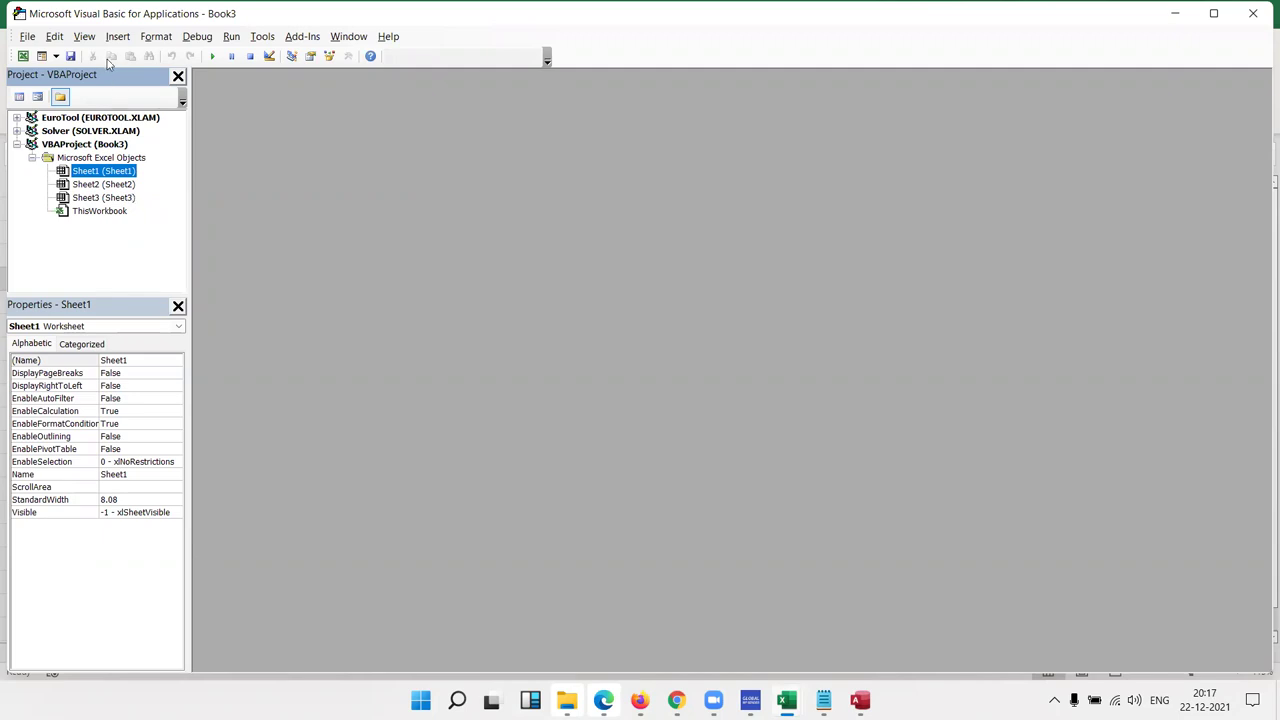
key(alt+i)
click(127, 186)
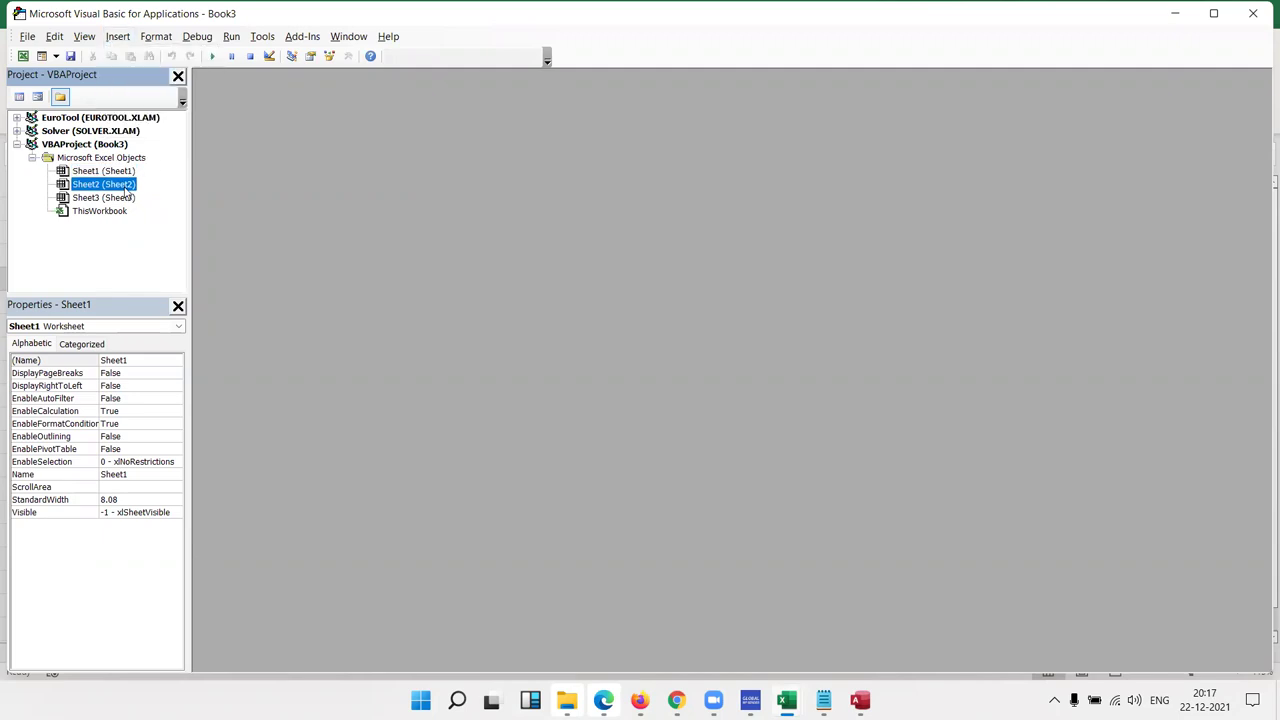
click(125, 199)
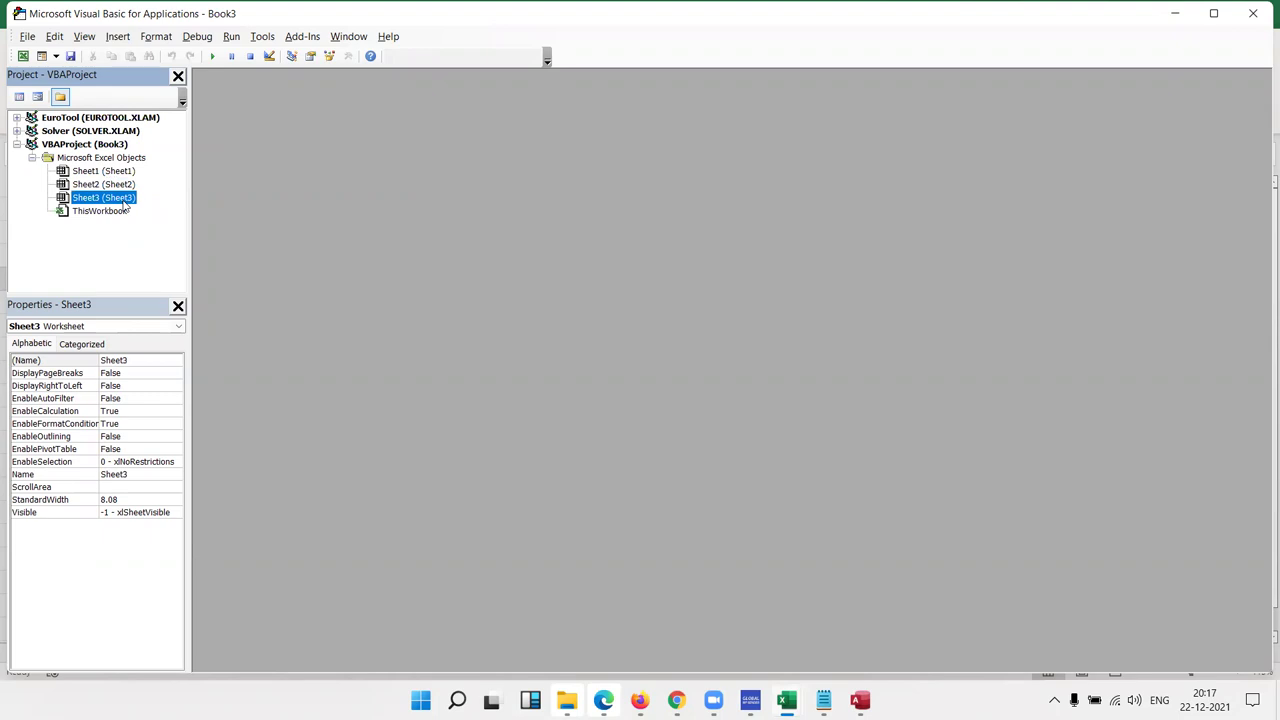
double_click(122, 174)
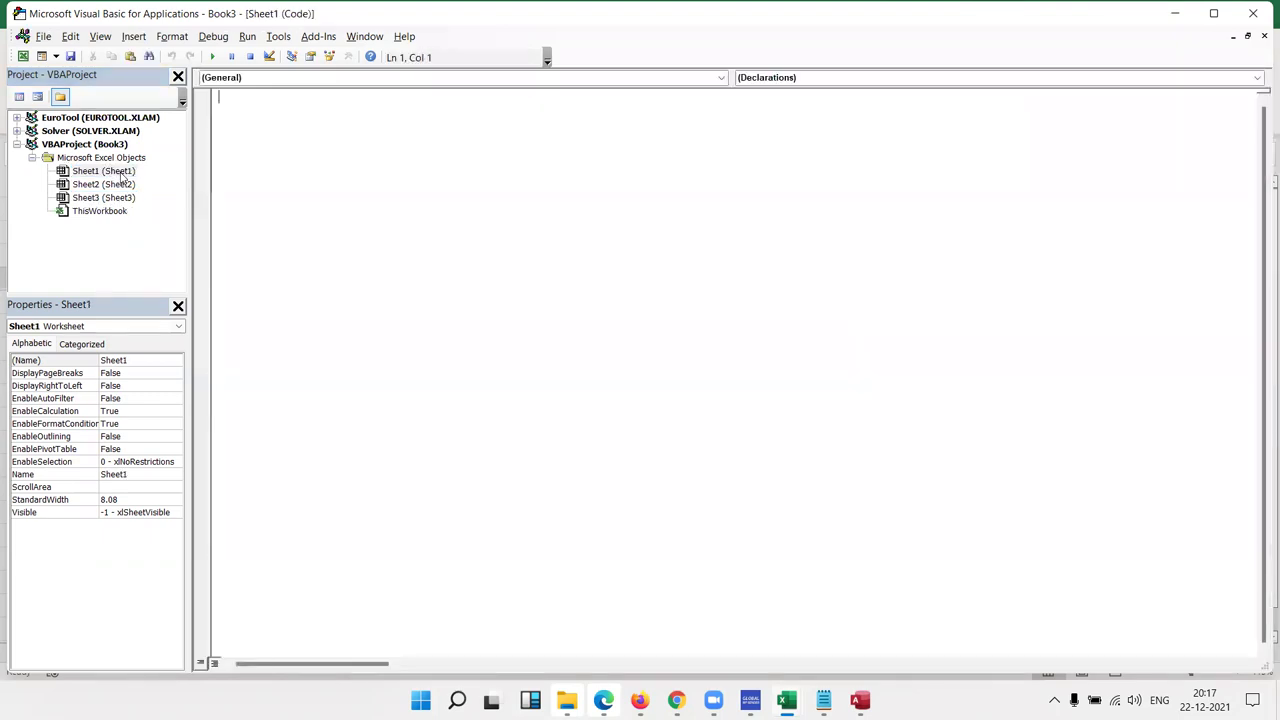
click(239, 113)
- Open the ThisWorkbook and Sheet1 code windows, then right-click Excel's Sheet1 tab
click(133, 186)
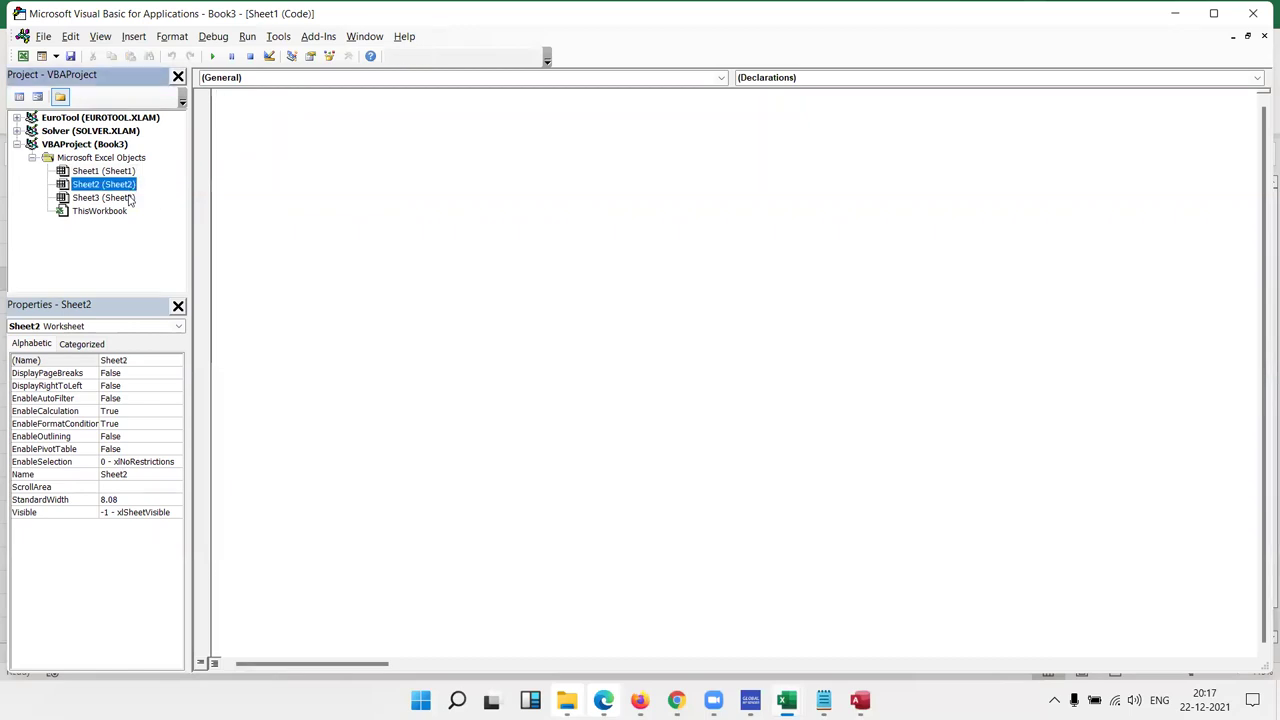
double_click(118, 211)
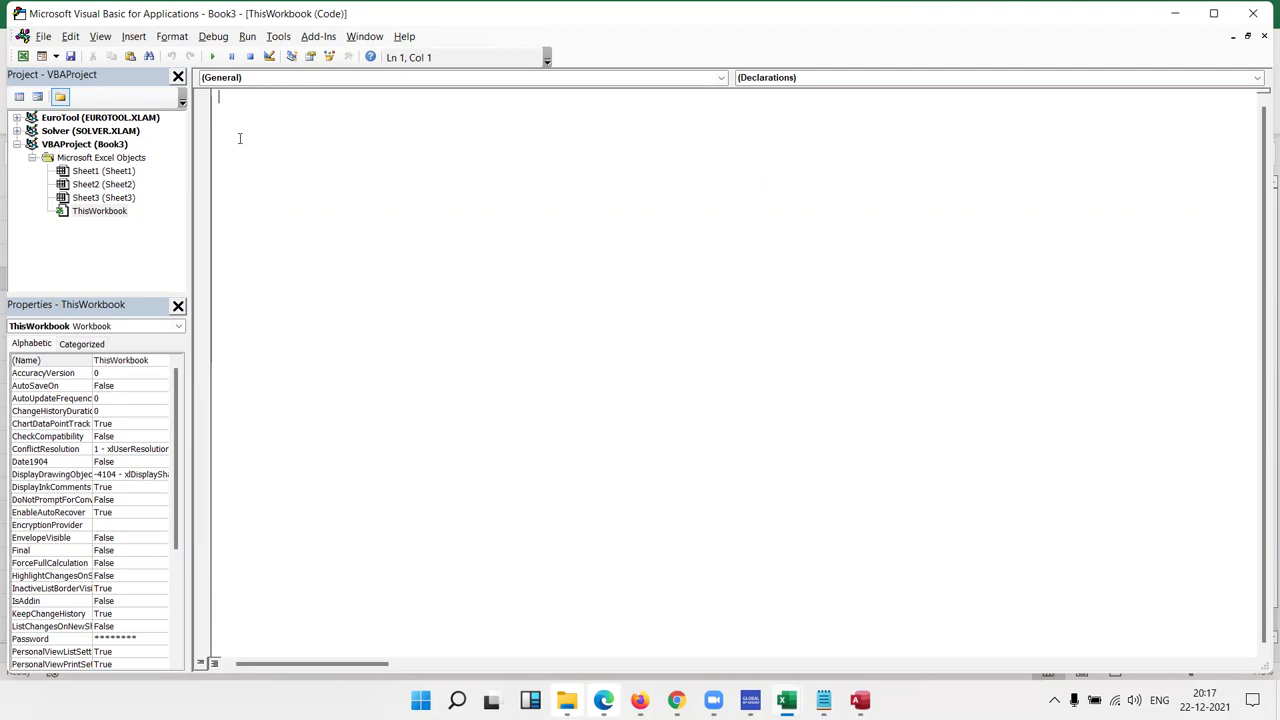
double_click(86, 172)
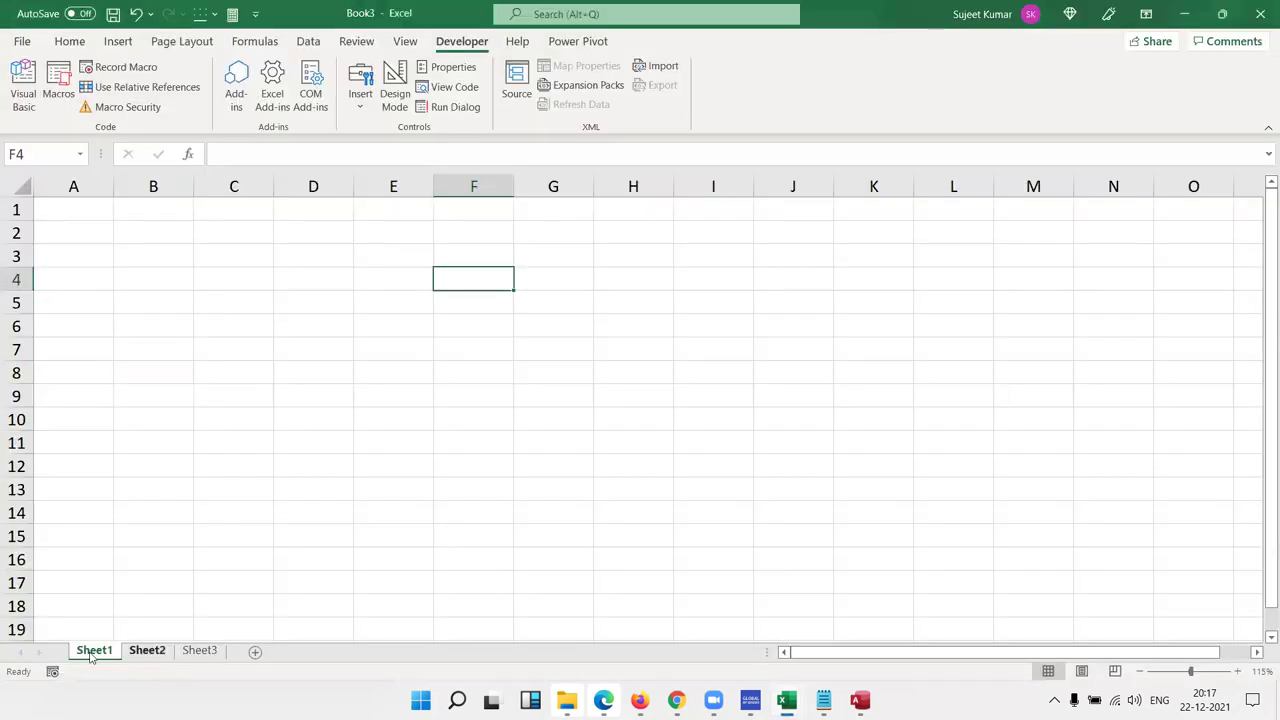
right_click(93, 651)
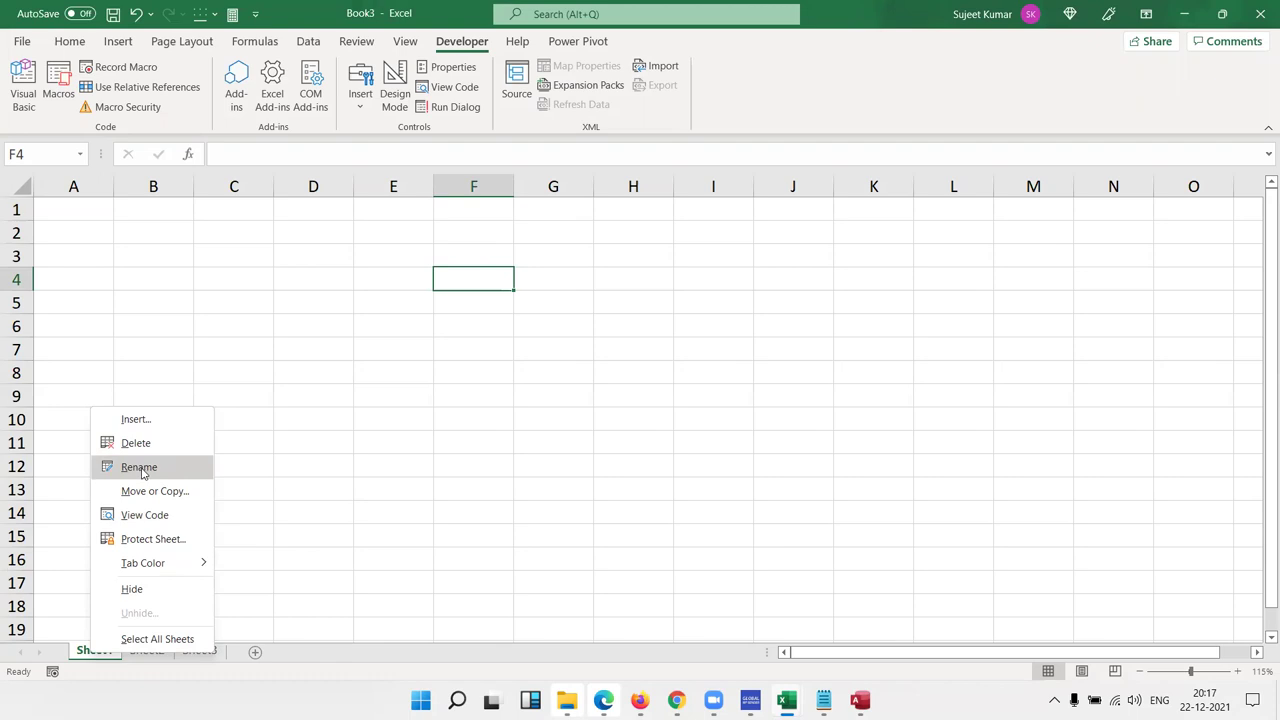
- Dismiss the sheet tab menu and reopen Book3's empty ThisWorkbook code module
click(354, 372)
key(alt+F11)
double_click(100, 211)
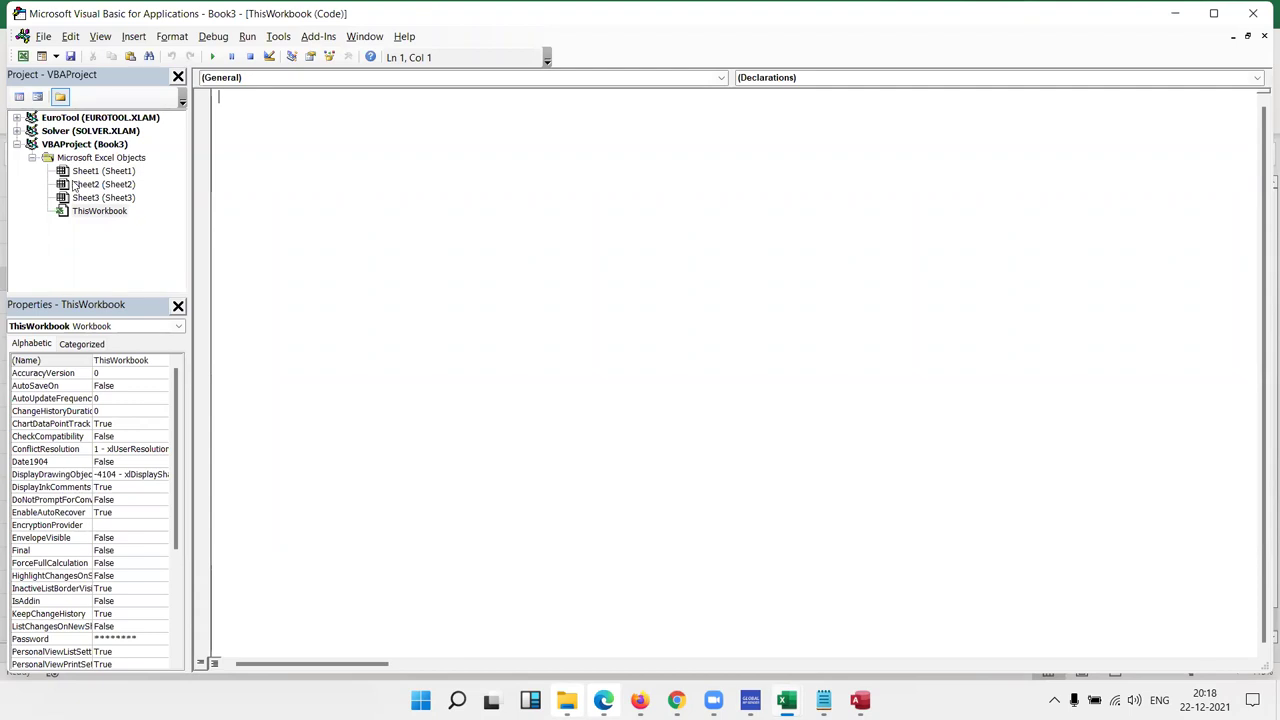
- Insert a new standard module, Module1, into Book3's VBA project
click(133, 37)
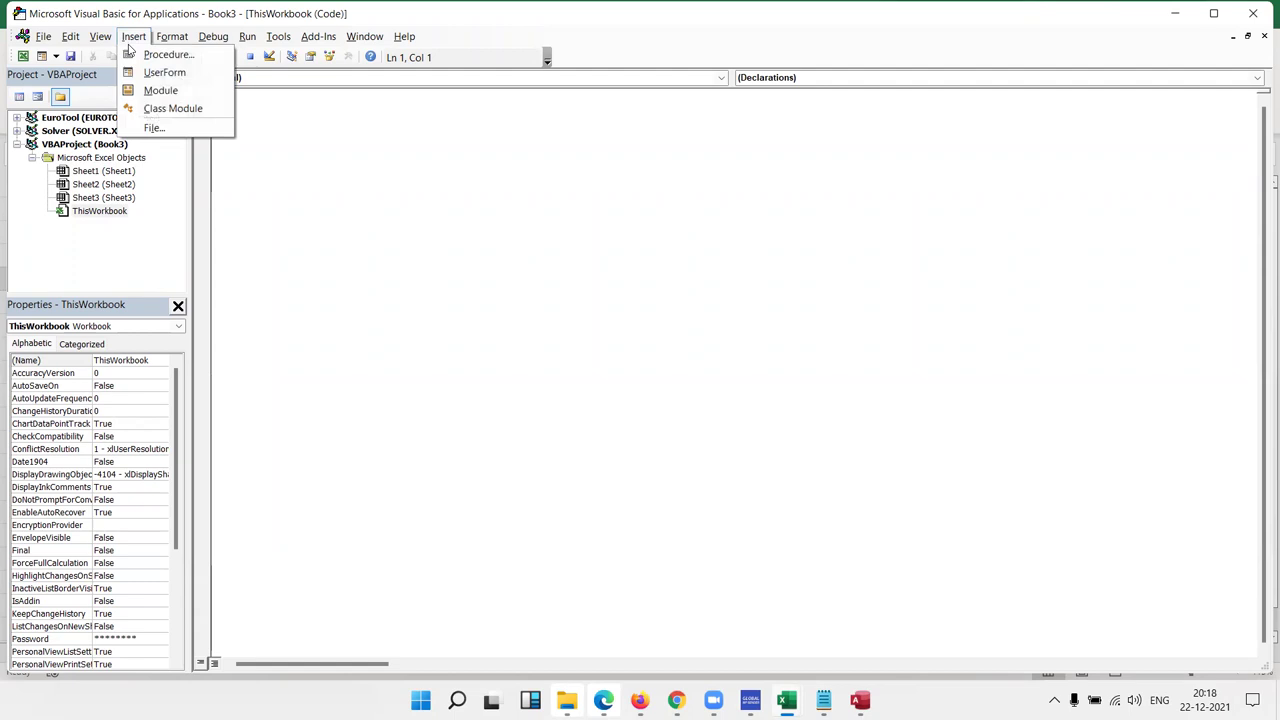
click(160, 91)
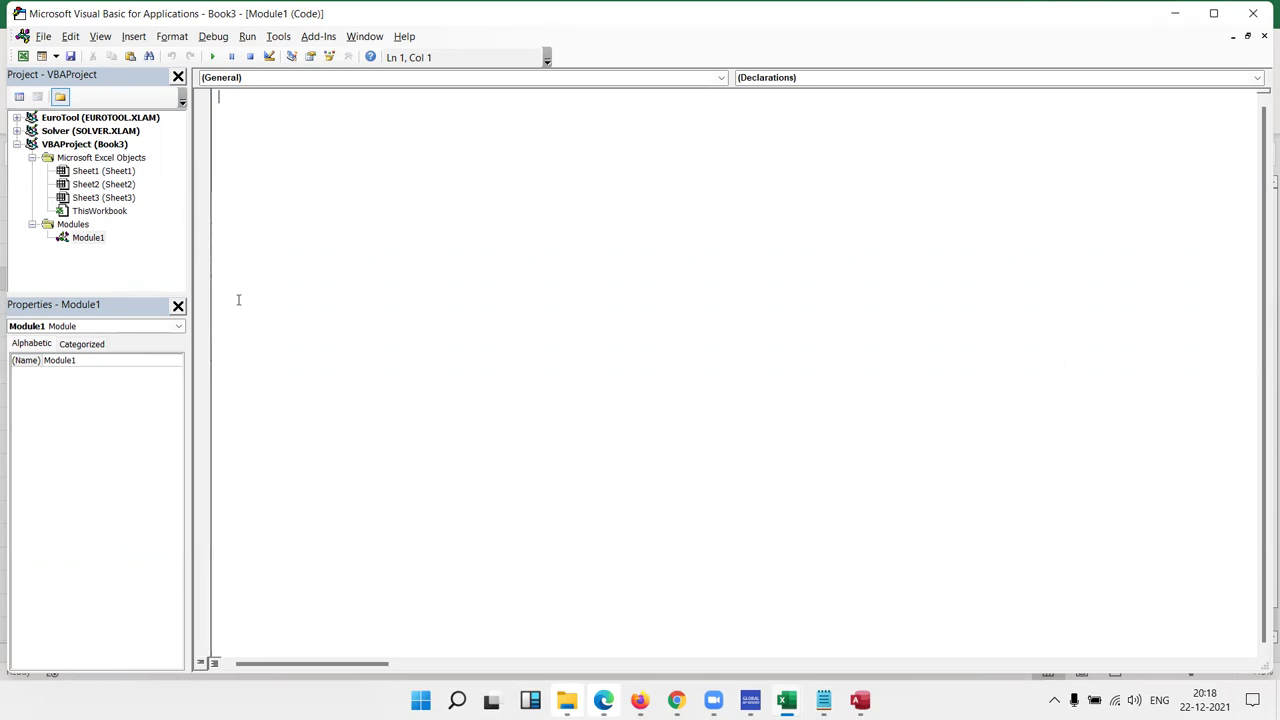
- Declare a procedure named test_today in Module1
text(sub)
text(main)
key(BackSpace)
key(BackSpace)
key(BackSpace)
key(BackSpace)
text(test)
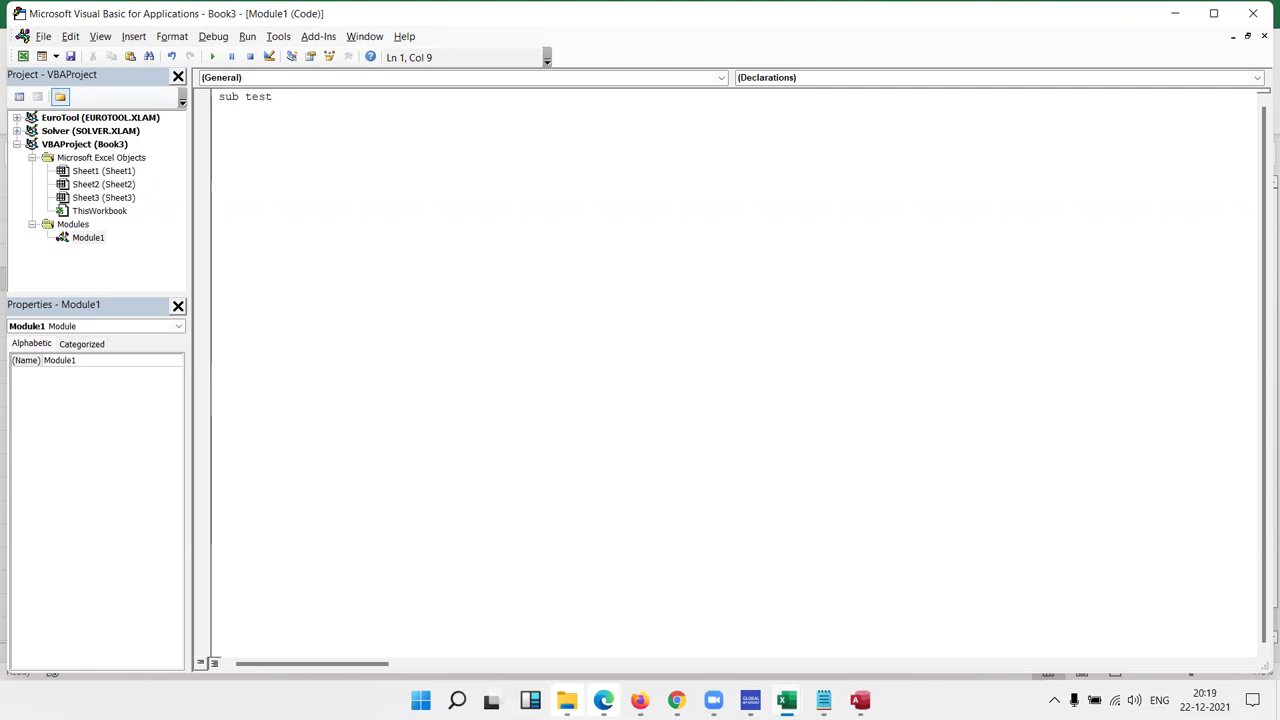
text( today)
click(266, 96)
key(shift+Right)
text(-)
key(BackSpace)
text(_)
key(End)
key(Return)
- Add blank lines inside the test_today body and go back to the Excel worksheet
drag(331, 96, 312, 96)
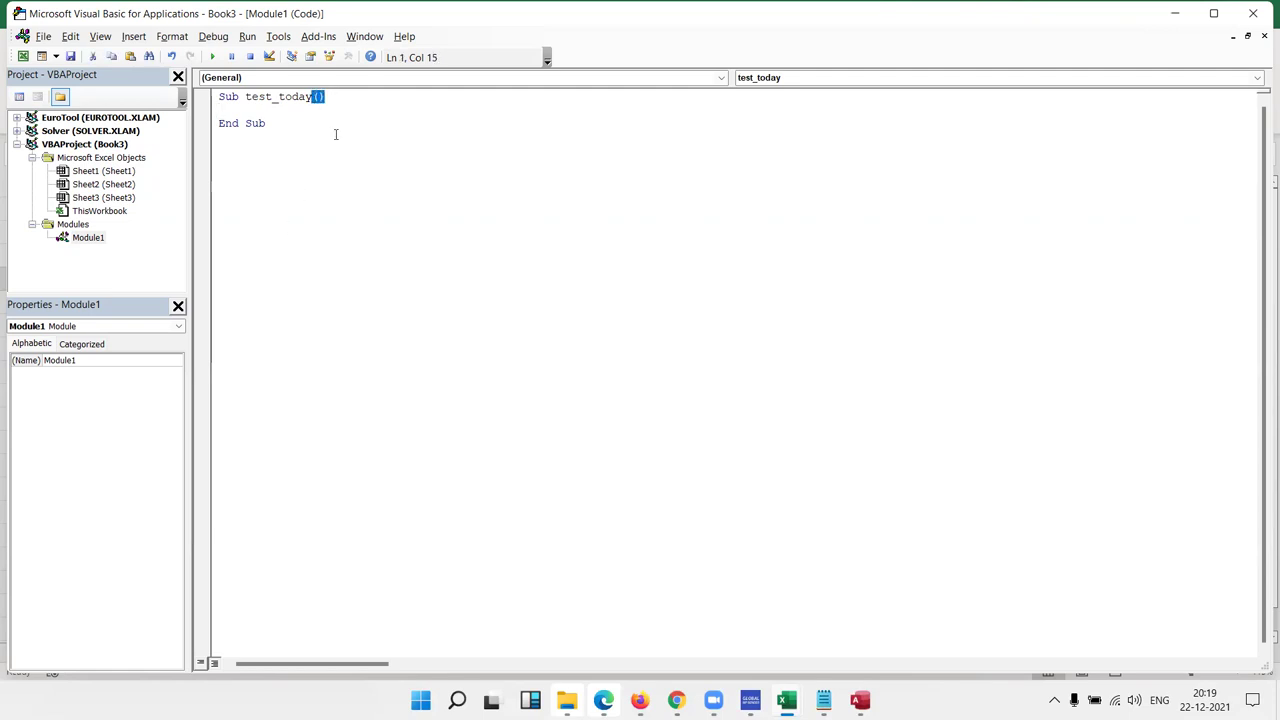
click(234, 110)
key(Return)
key(Return)
key(Return)
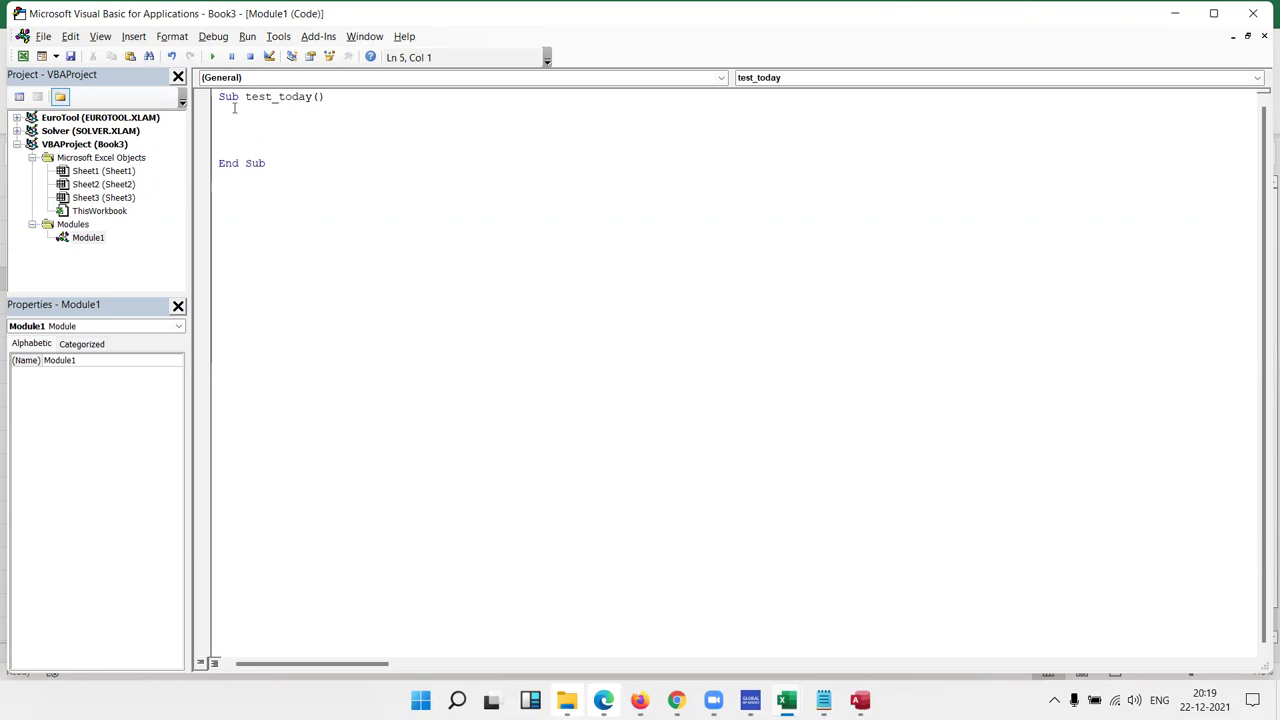
key(alt+F11)
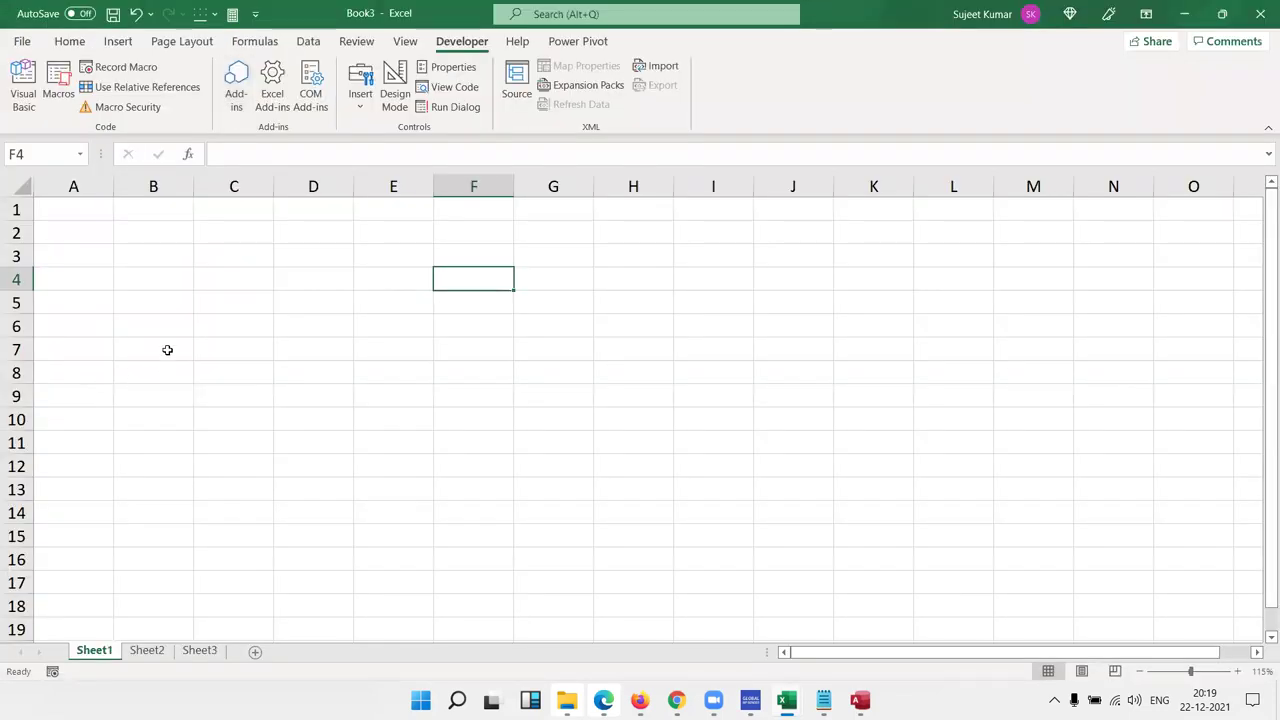
- Select B5:C5, open the Macro dialog and highlight test_today in the list
click(193, 304)
drag(195, 304, 240, 304)
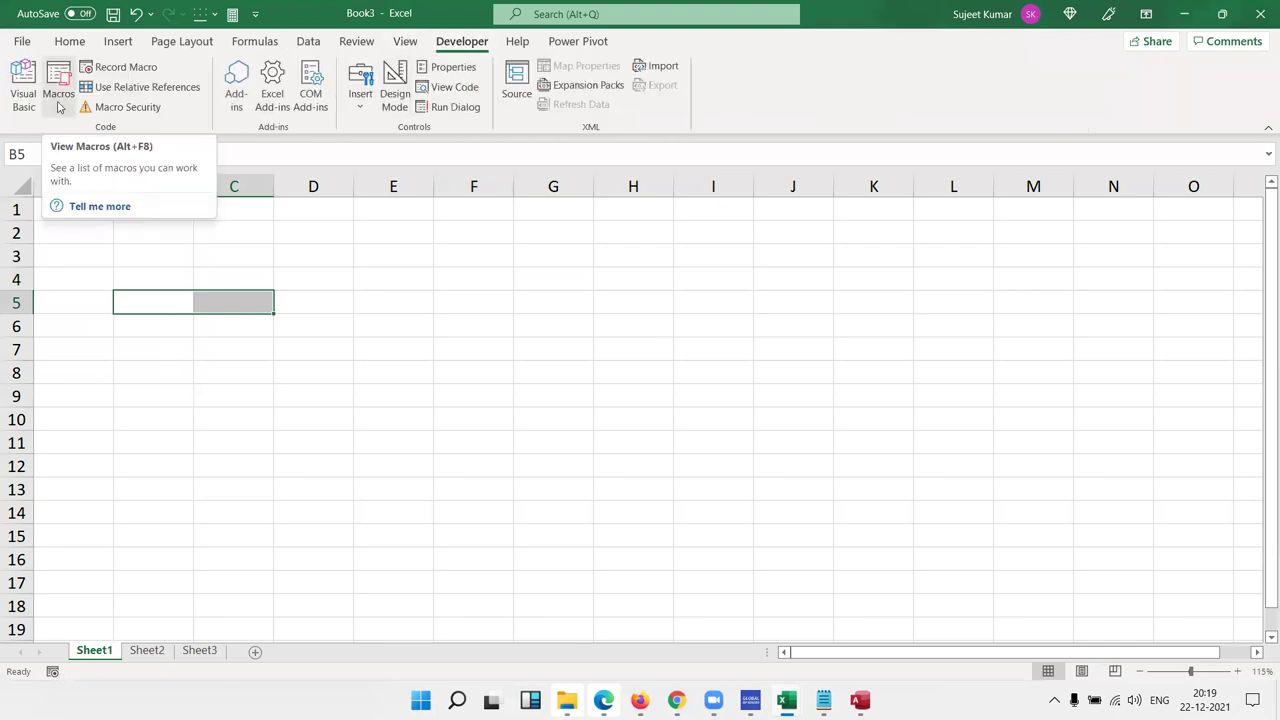
click(58, 100)
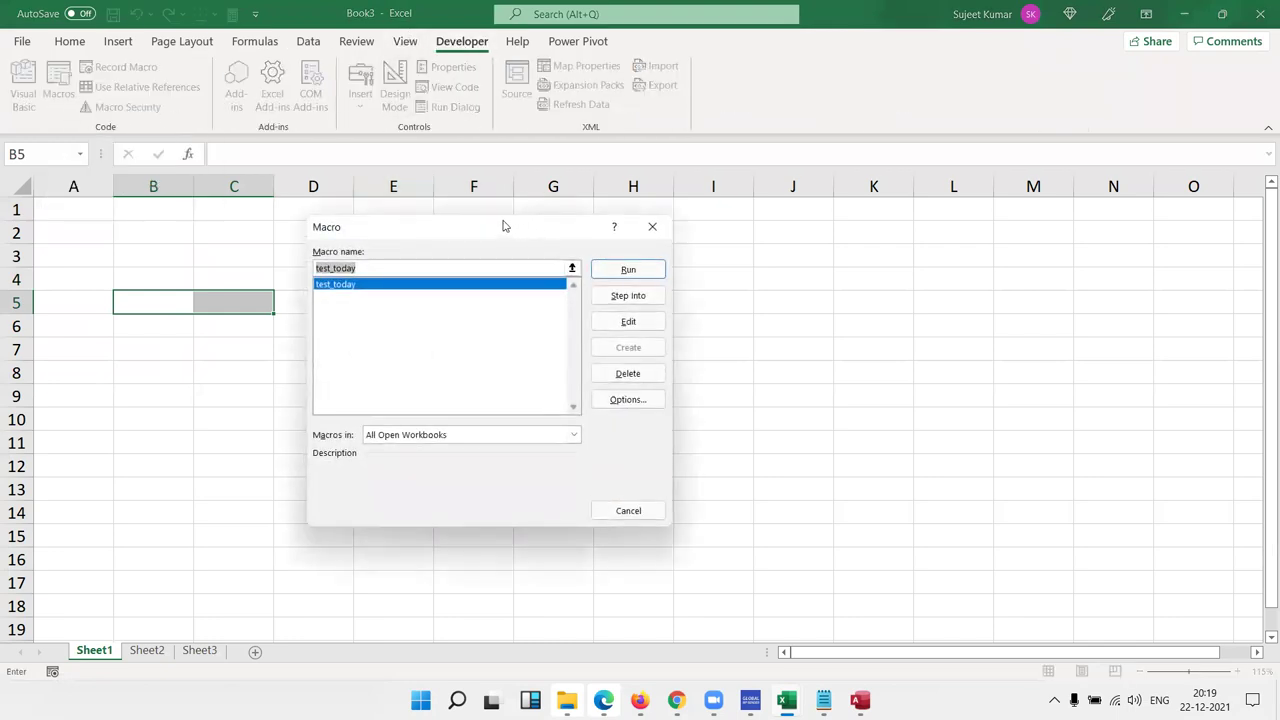
drag(511, 226, 729, 174)
click(569, 233)
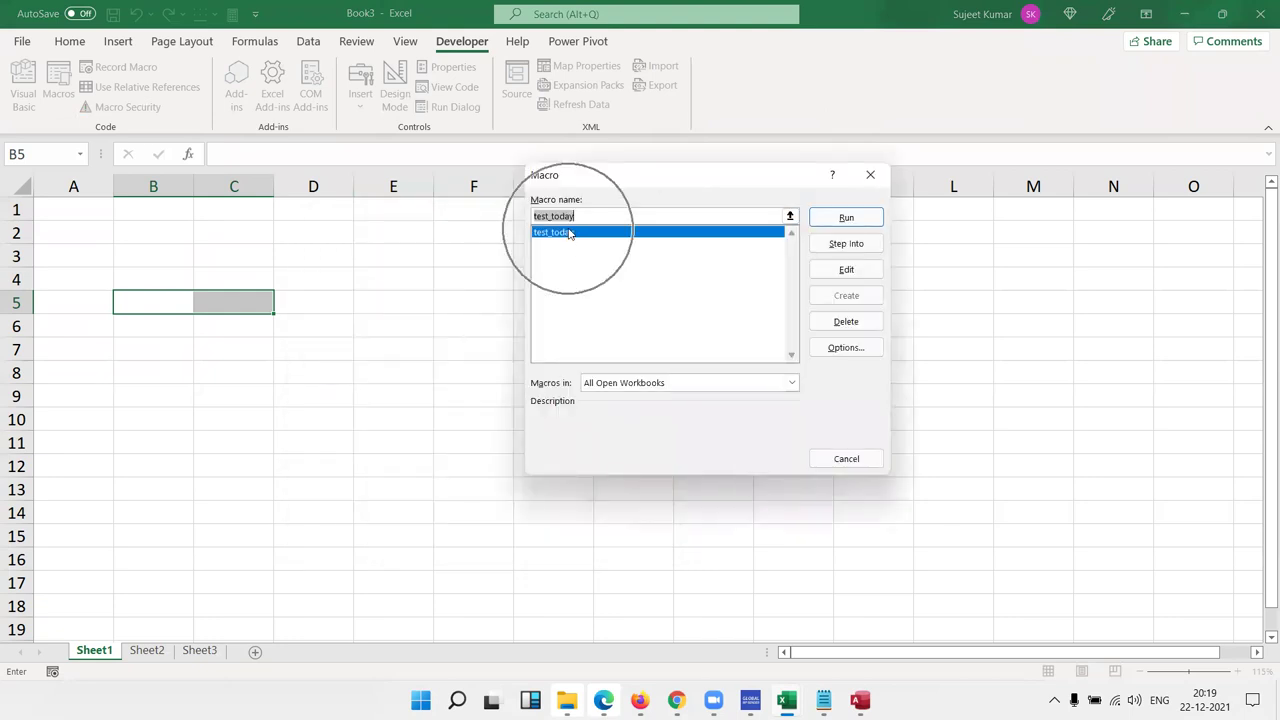
click(569, 233)
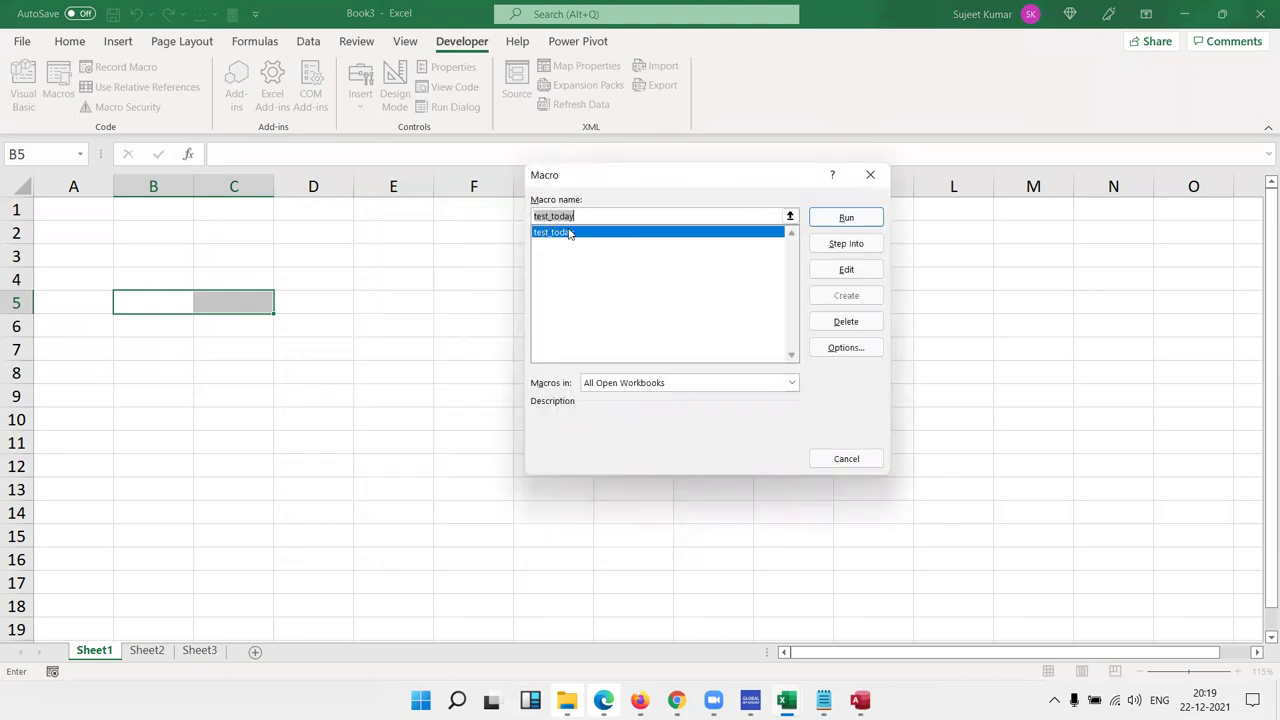
click(569, 233)
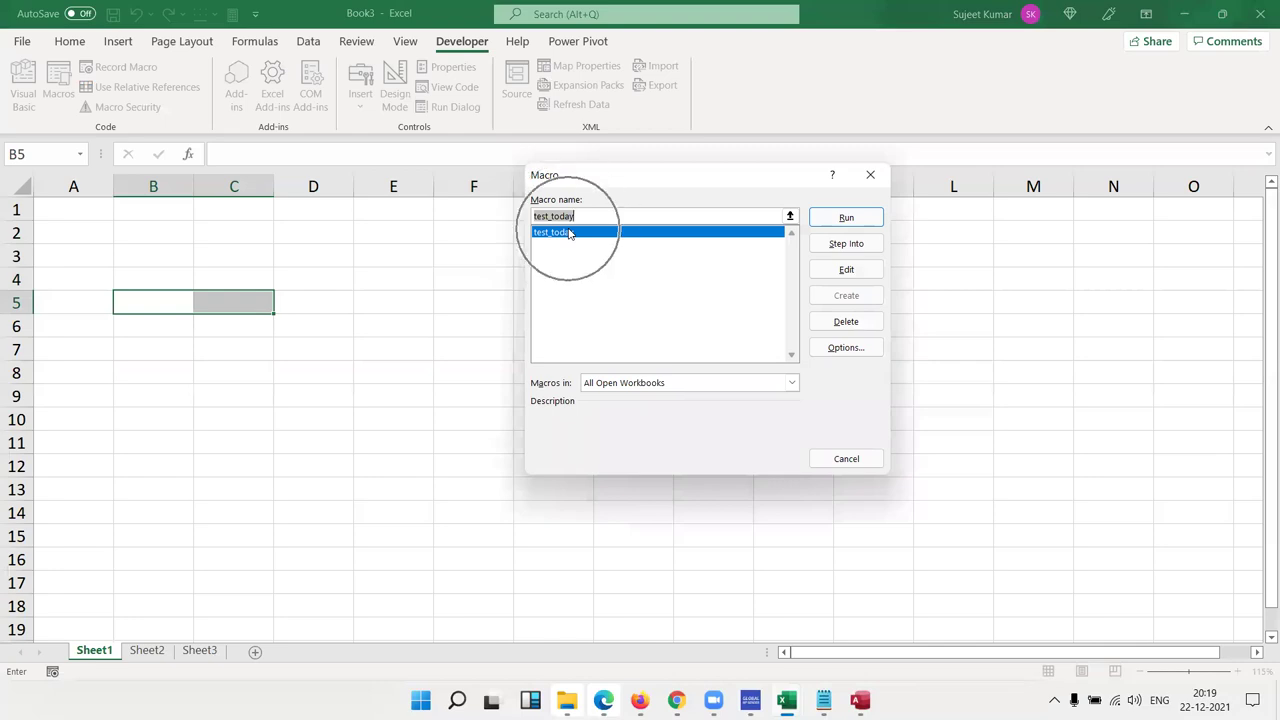
- Run test_today, add an empty Sub raj1() below it, and return to cell E2
double_click(569, 233)
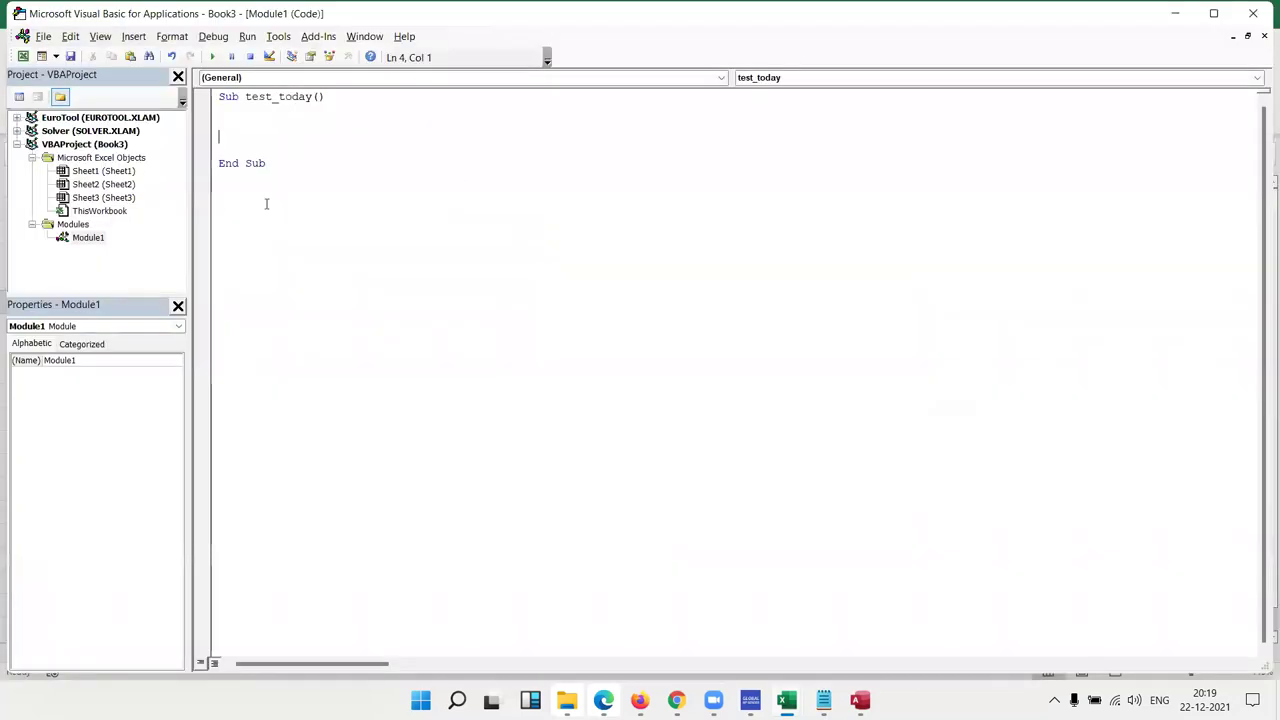
click(272, 193)
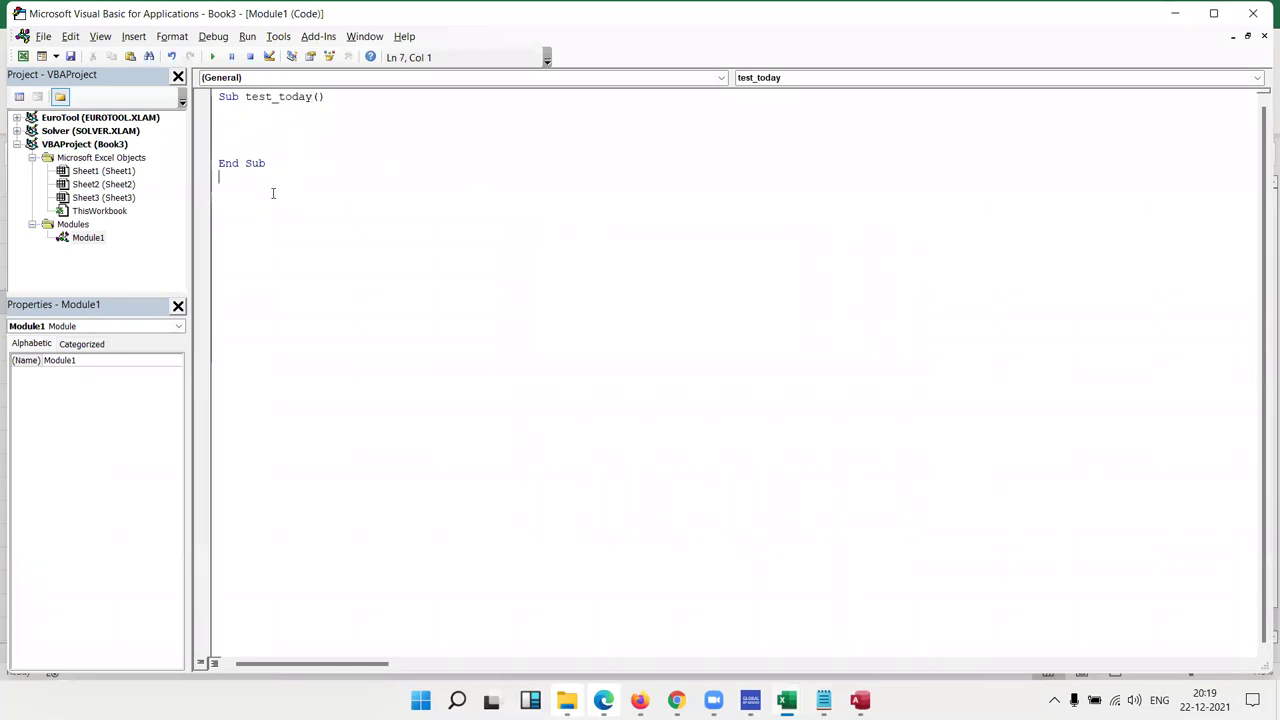
text(sub )
text(raj1())
key(Return)
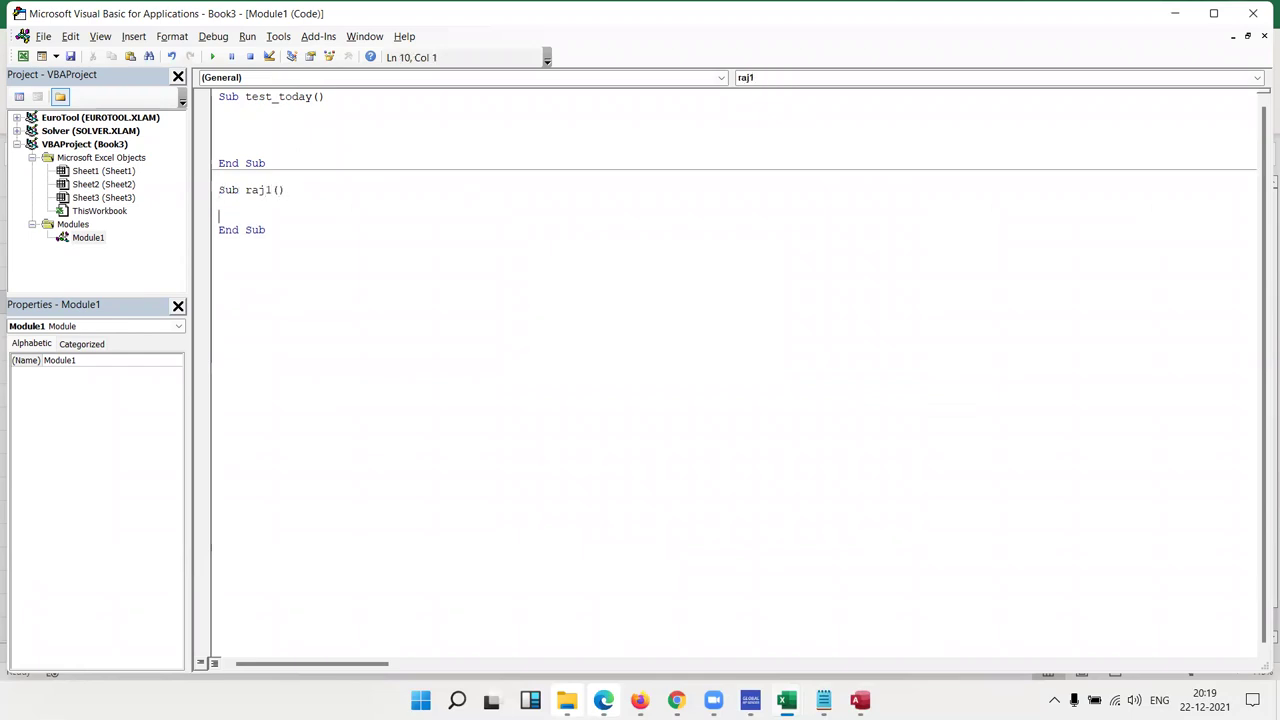
key(alt+F11)
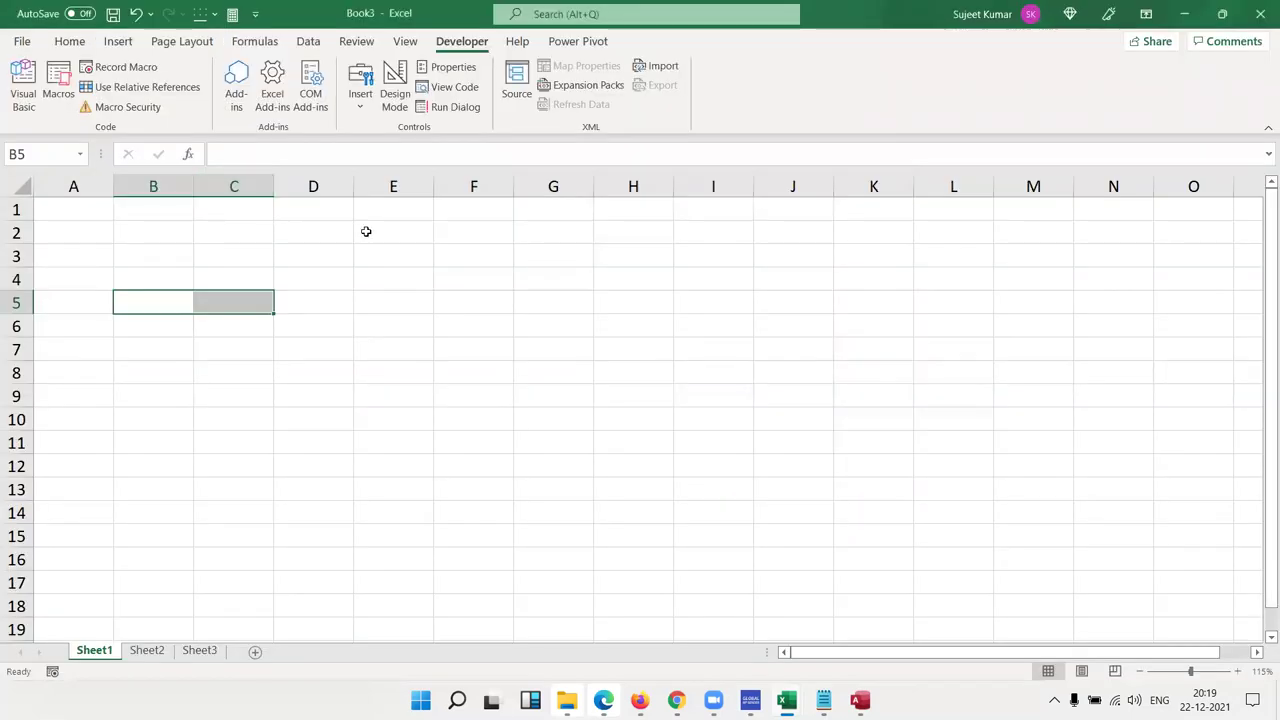
click(366, 231)
- Check the Macro list shows raj1 and test_today, then jump across row 1 and back to A1
click(58, 88)
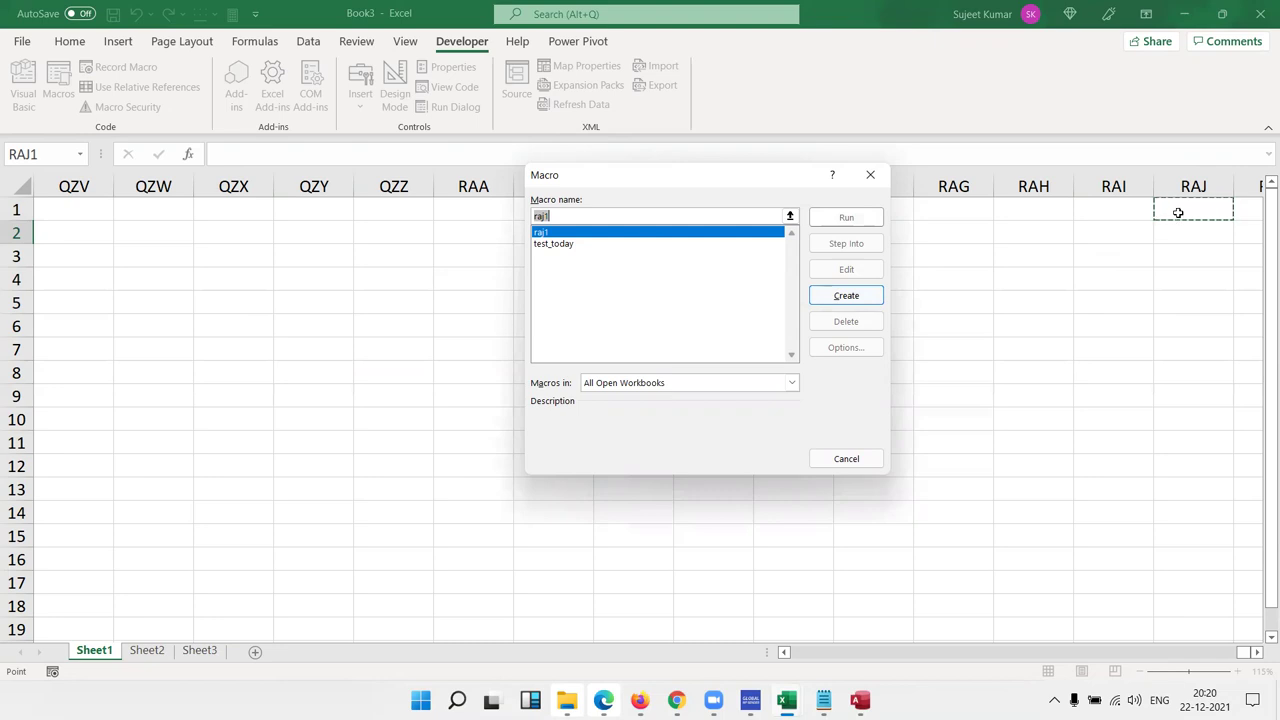
key(Escape)
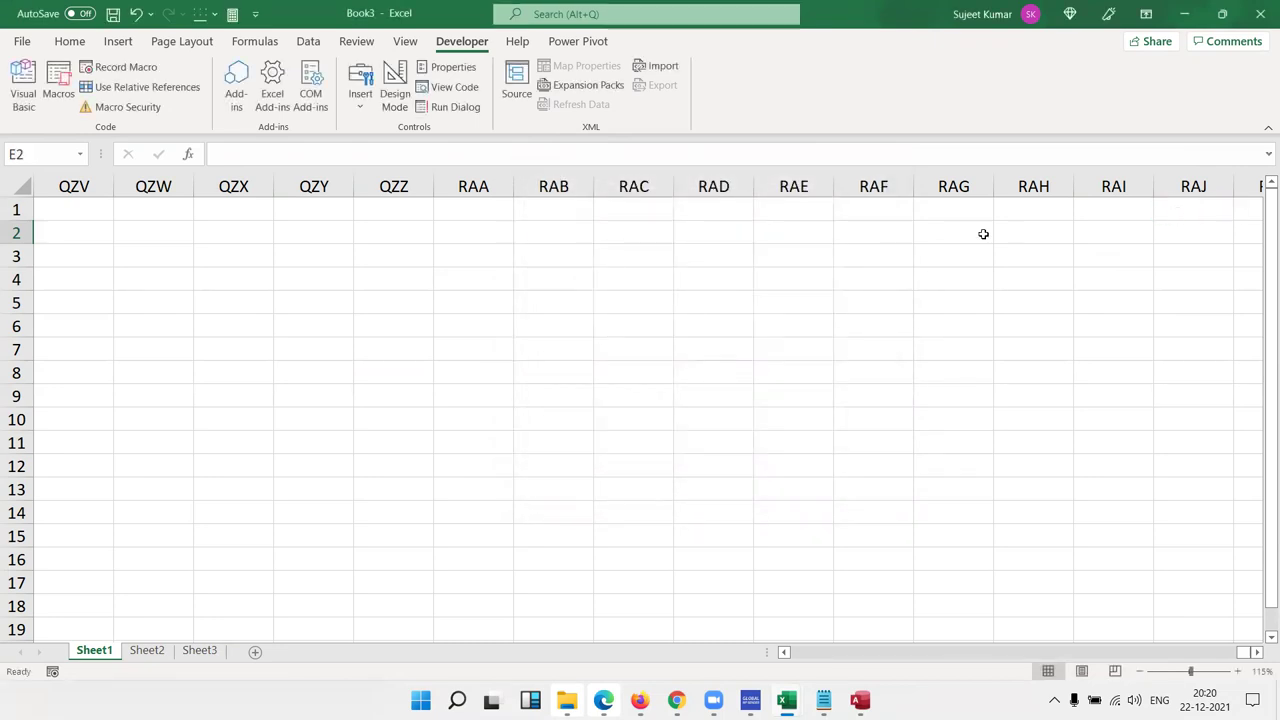
click(219, 251)
click(228, 208)
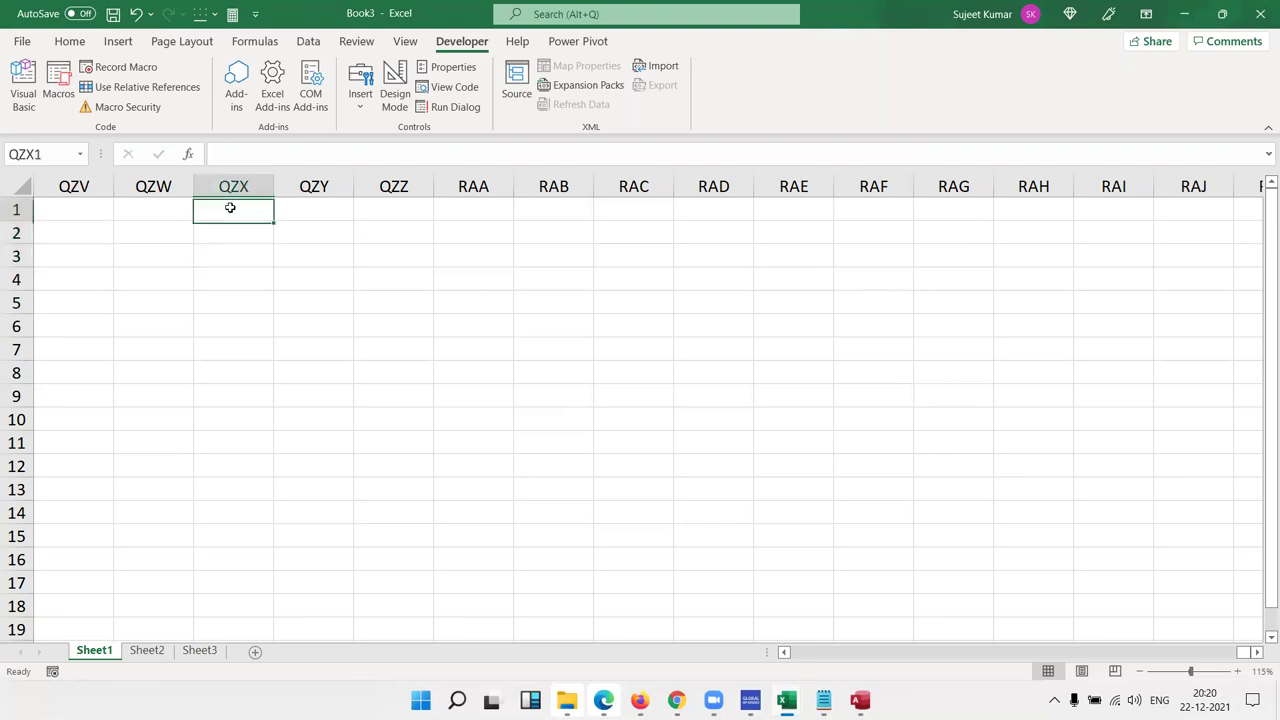
key(ctrl+Right)
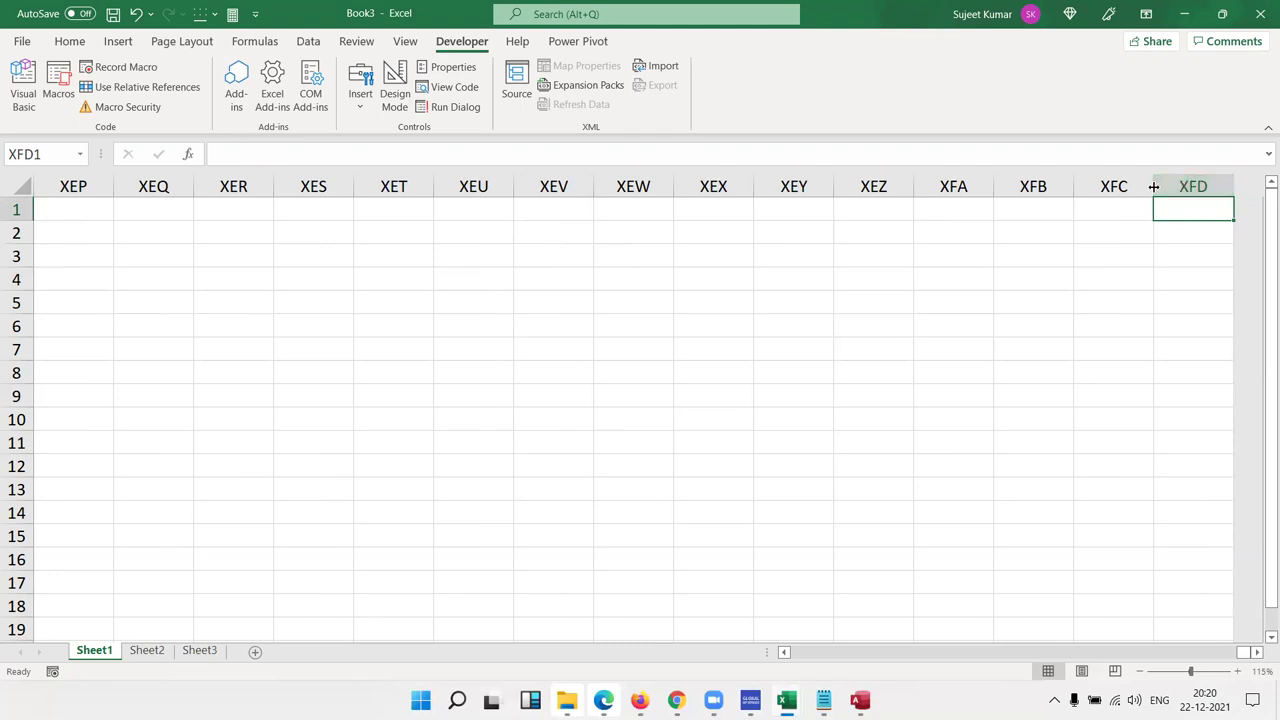
key(ctrl+Left)
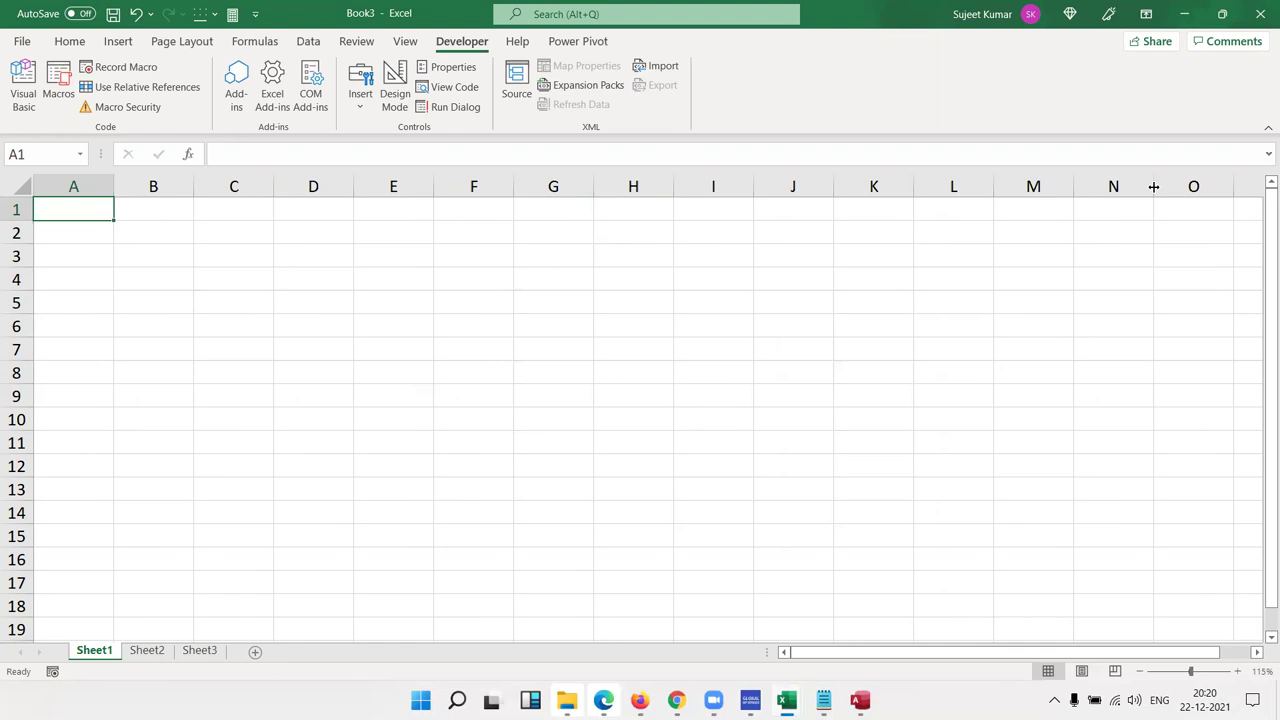
- Reopen the VBA editor with the caret inside the raj1 procedure name
key(alt+F11)
key(Up)
key(Up)
key(Right)
key(Right)
key(Right)
key(Right)
key(Right)
key(Right)
key(Right)
- Rename raj1 to raj_1, add a blank line in its body, and return to Excel
text(_)
key(Down)
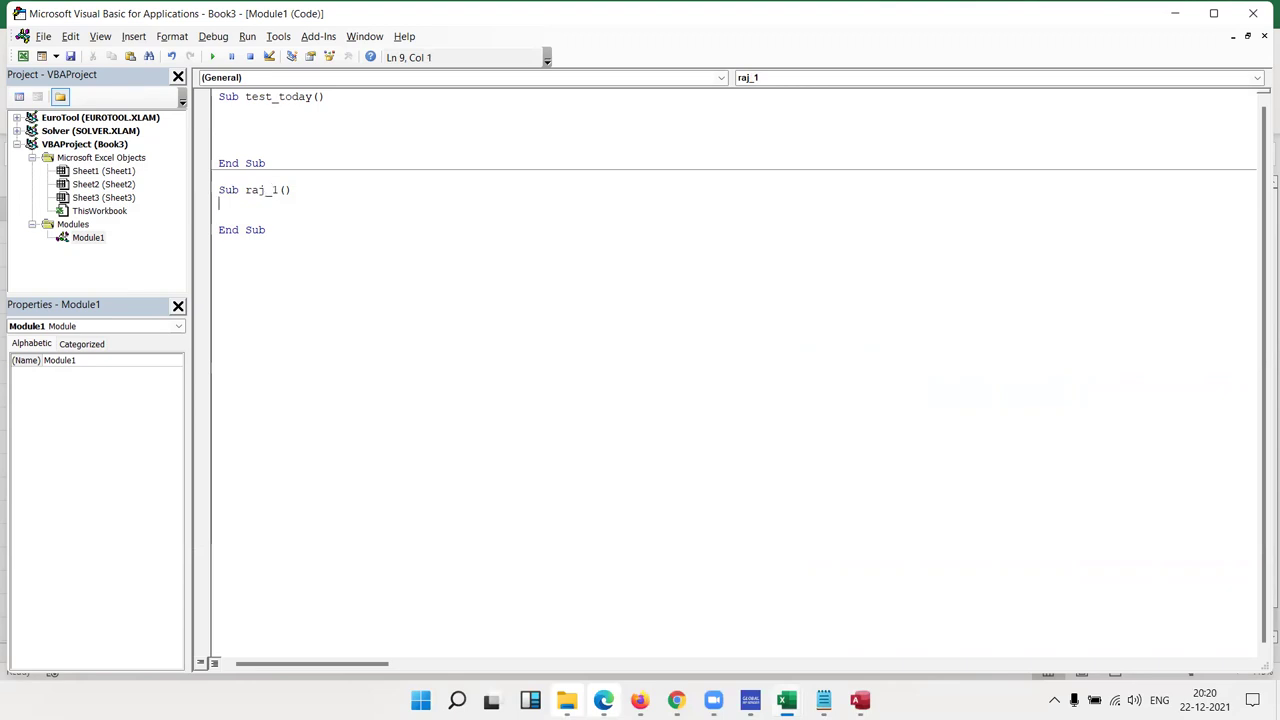
key(Return)
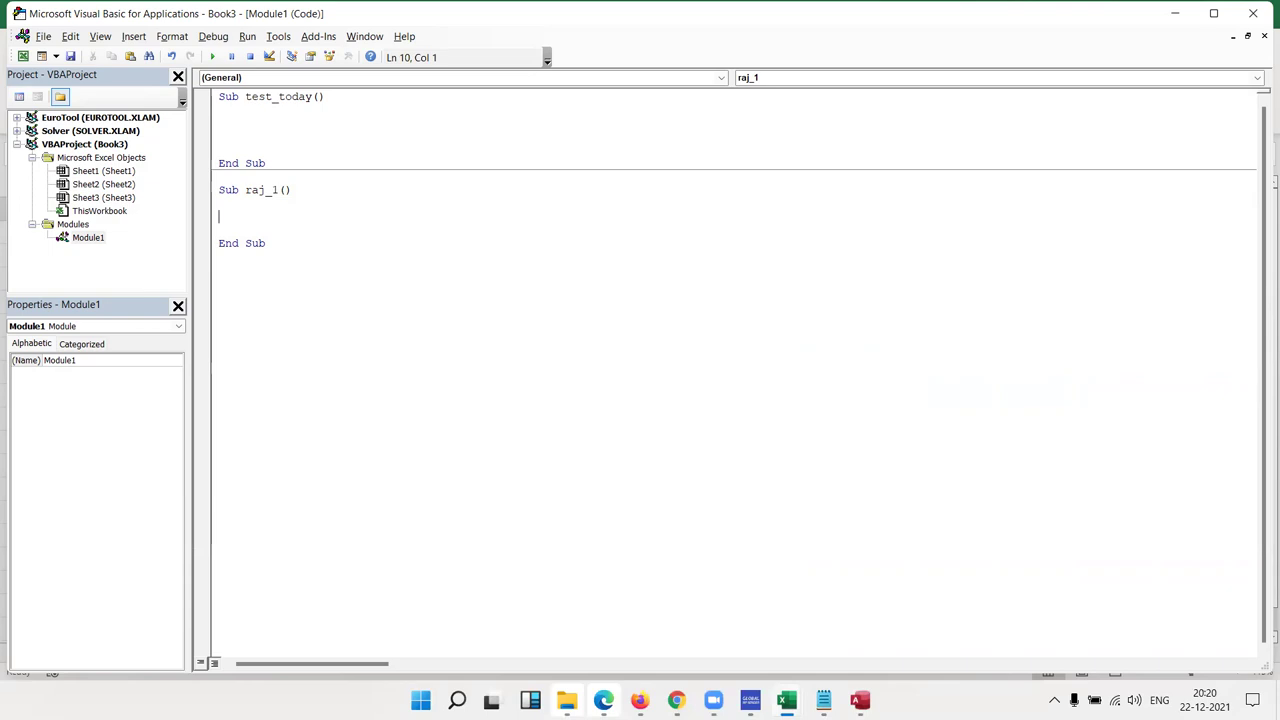
key(alt+F11)
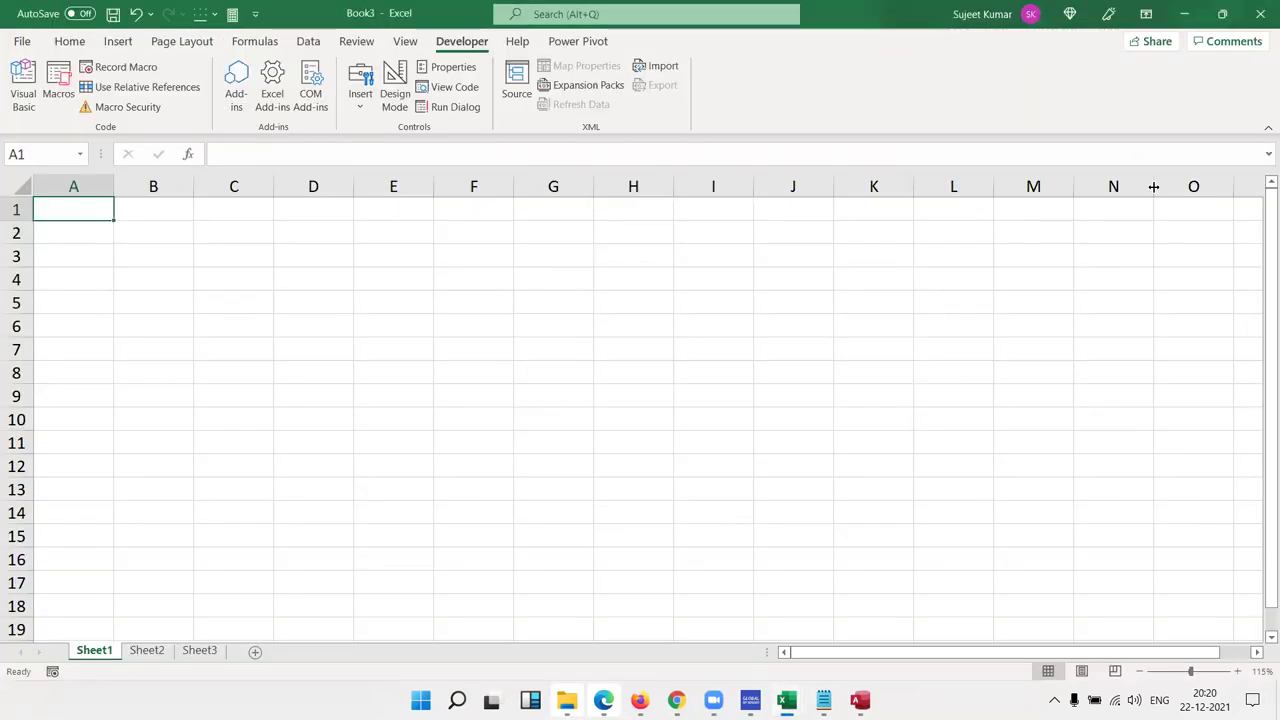
- Go to F1 and enter Analysis and Algorithm in F1:F2
key(ctrl+Right)
key(ctrl+Left)
key(Right)
key(Right)
key(Right)
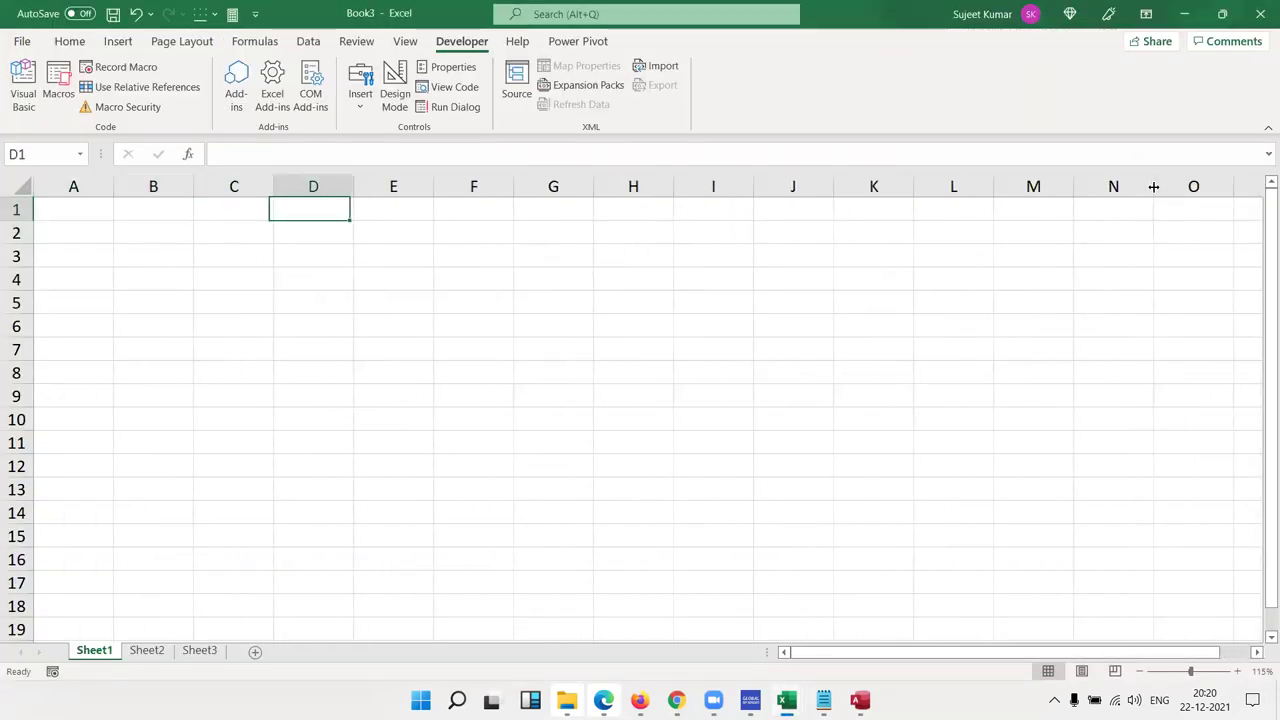
key(Right)
key(Right)
ctrl+scroll(800, 406, up, 1)
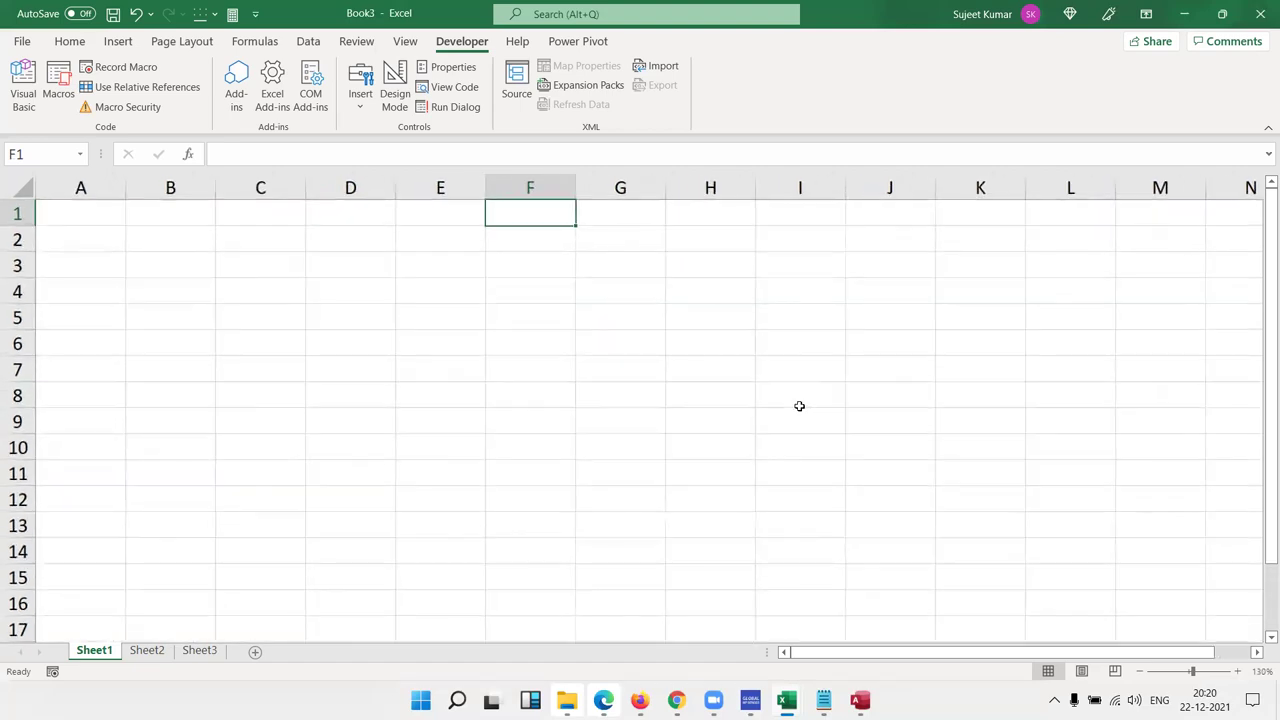
ctrl+scroll(799, 406, up, 2)
ctrl+scroll(799, 406, up, 1)
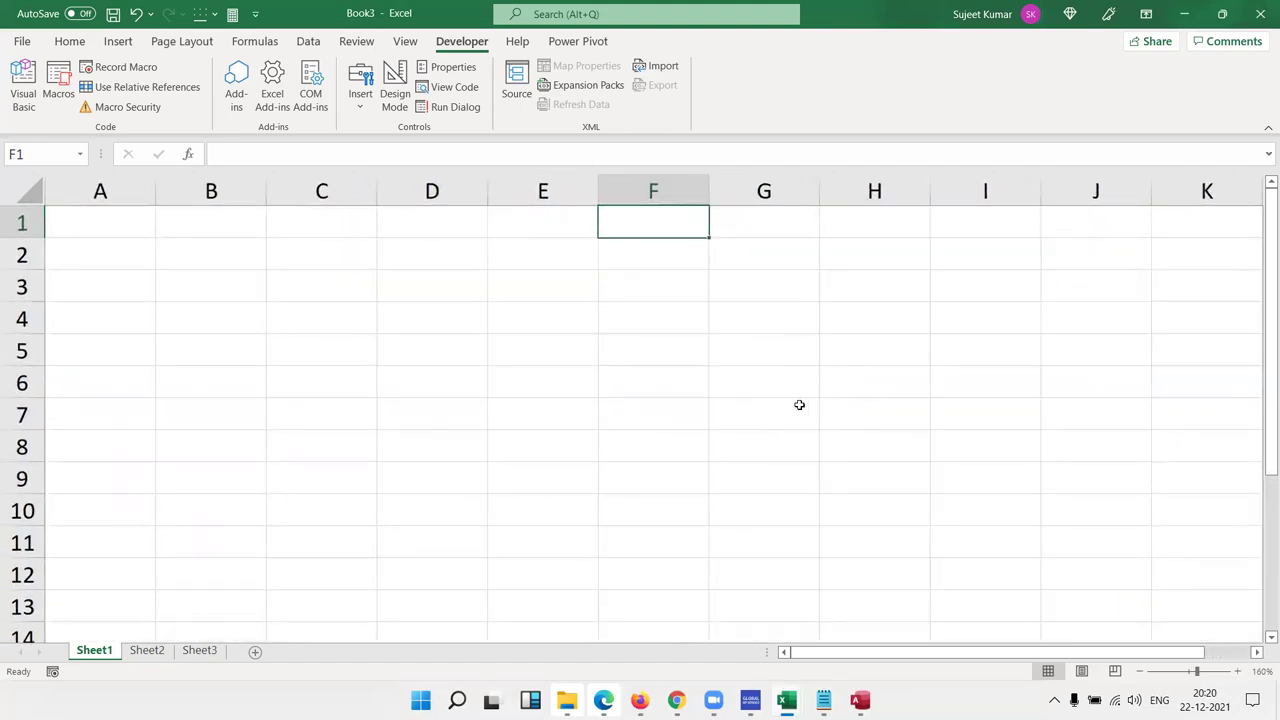
text(Analysis)
key(Return)
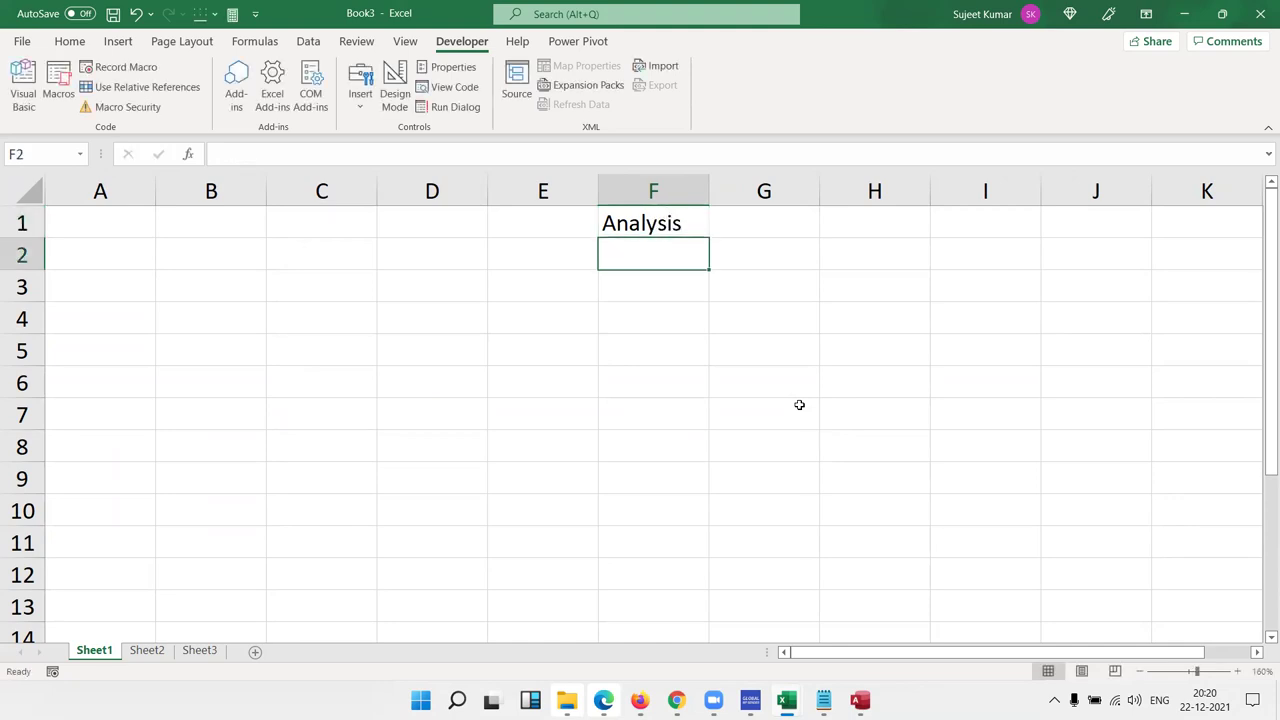
text(Algo)
text(t)
key(BackSpace)
text(rithm)
key(BackSpace)
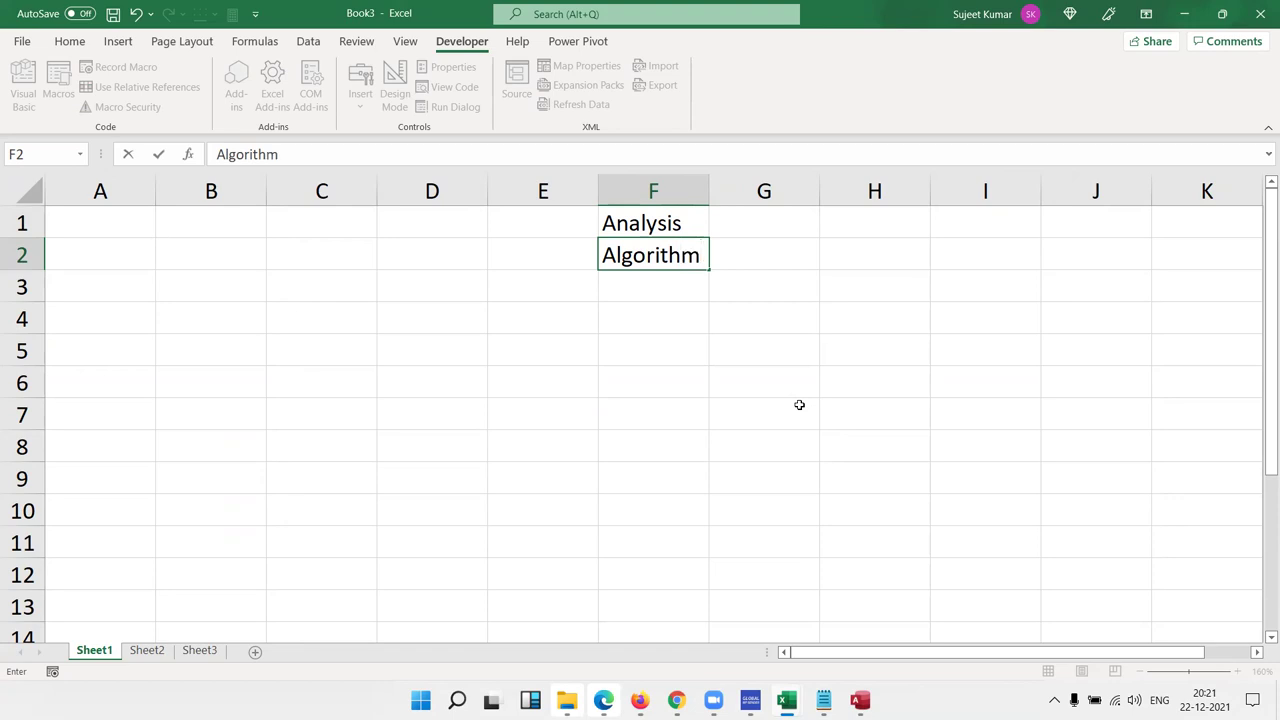
key(Return)
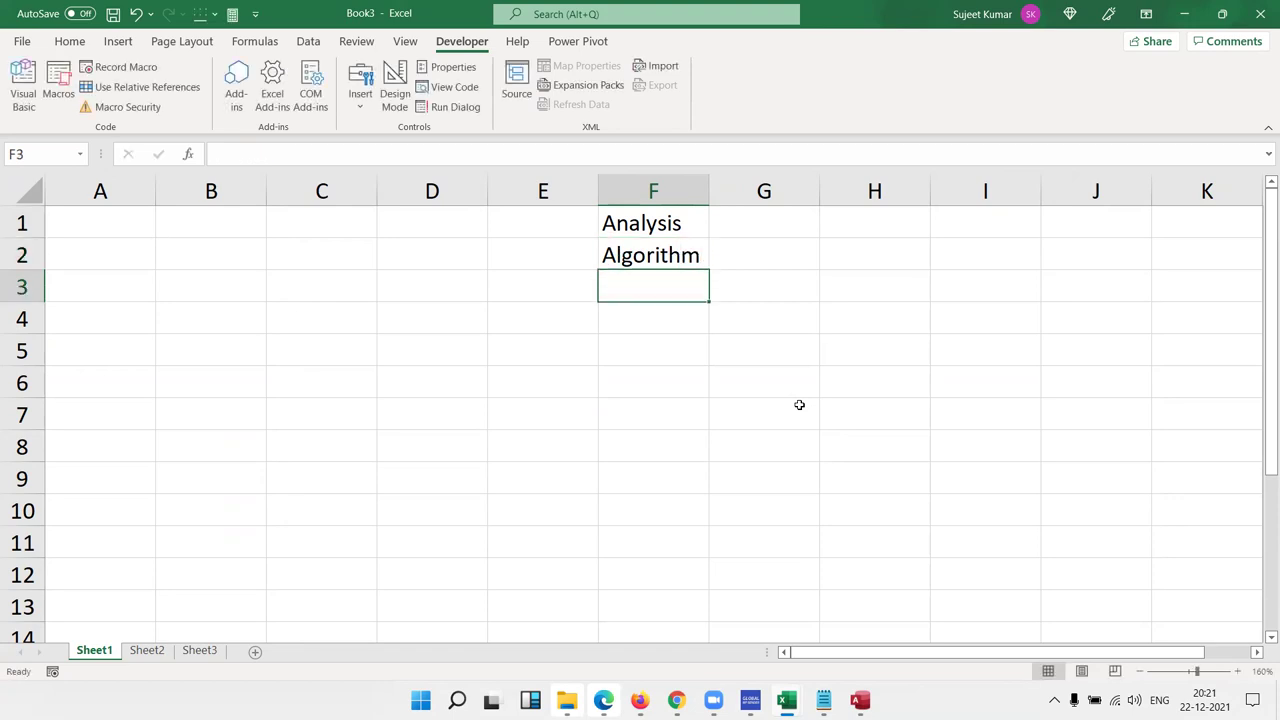
- Enter code in F3, test, re-code and re-test across F4:H4, and apply in F5
text(co)
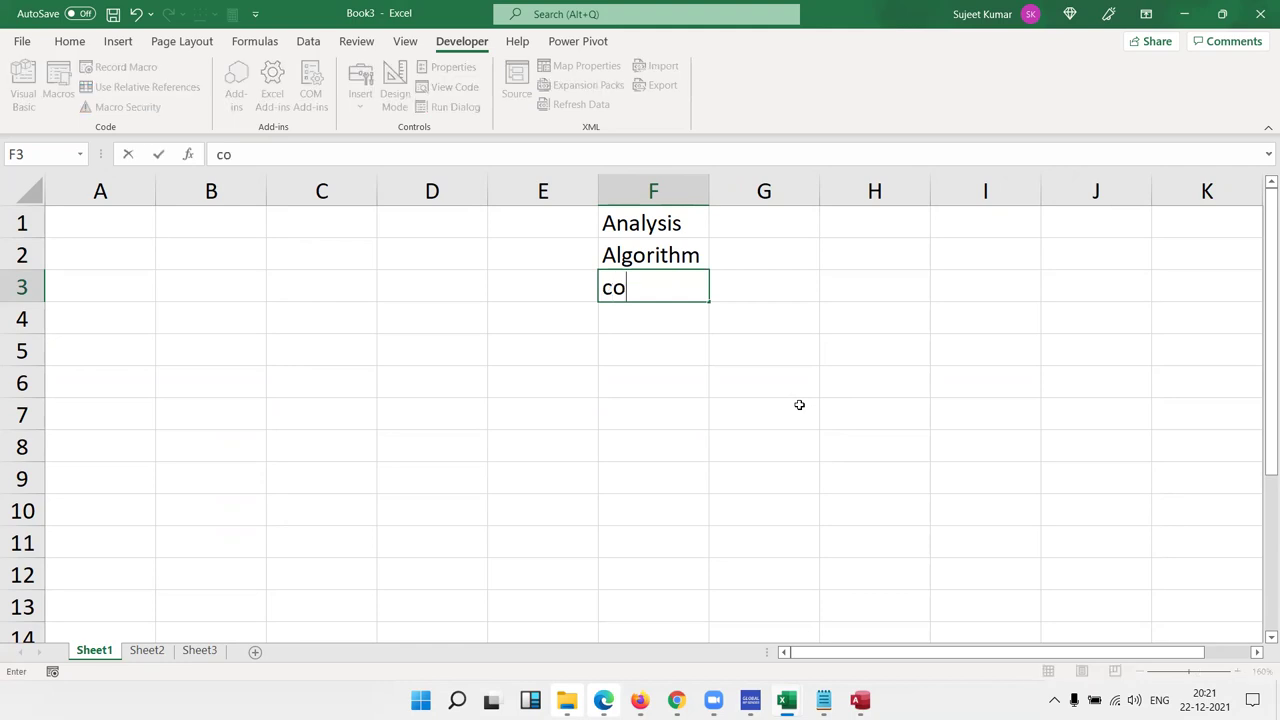
text(de)
key(Return)
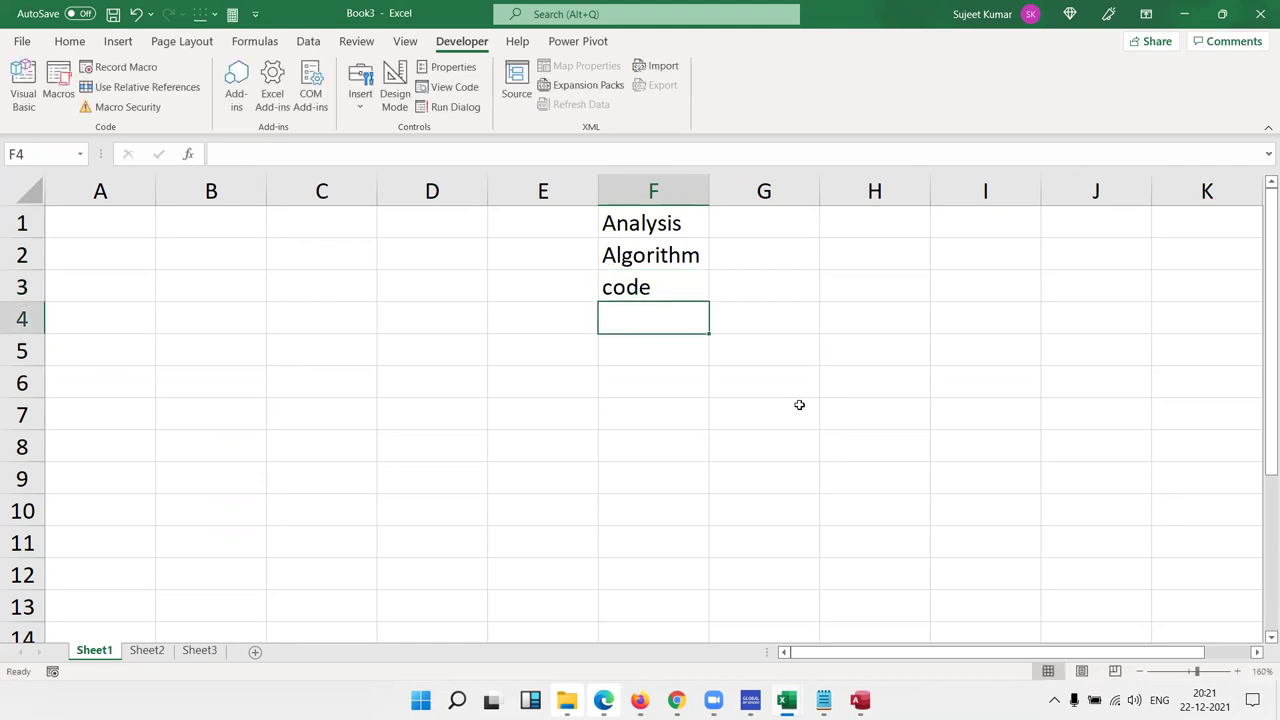
text(test)
key(Tab)
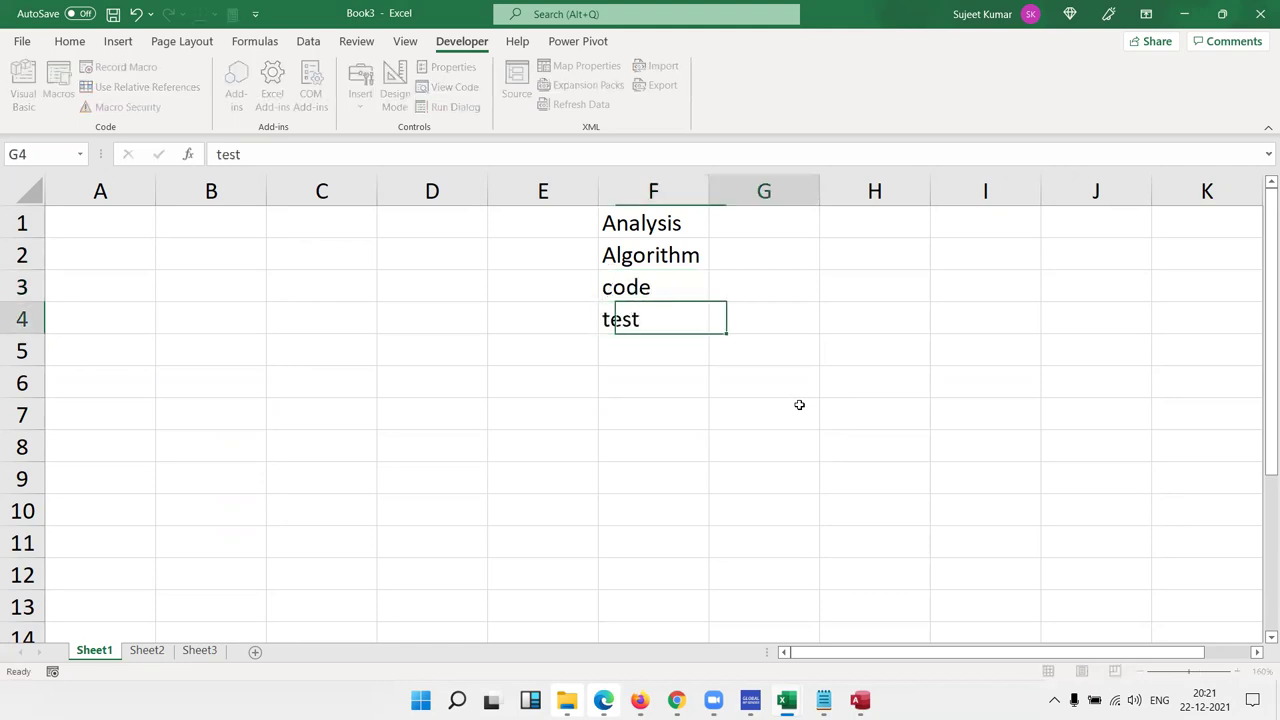
text(re-code)
key(Tab)
text(re-test)
key(Return)
text(apply)
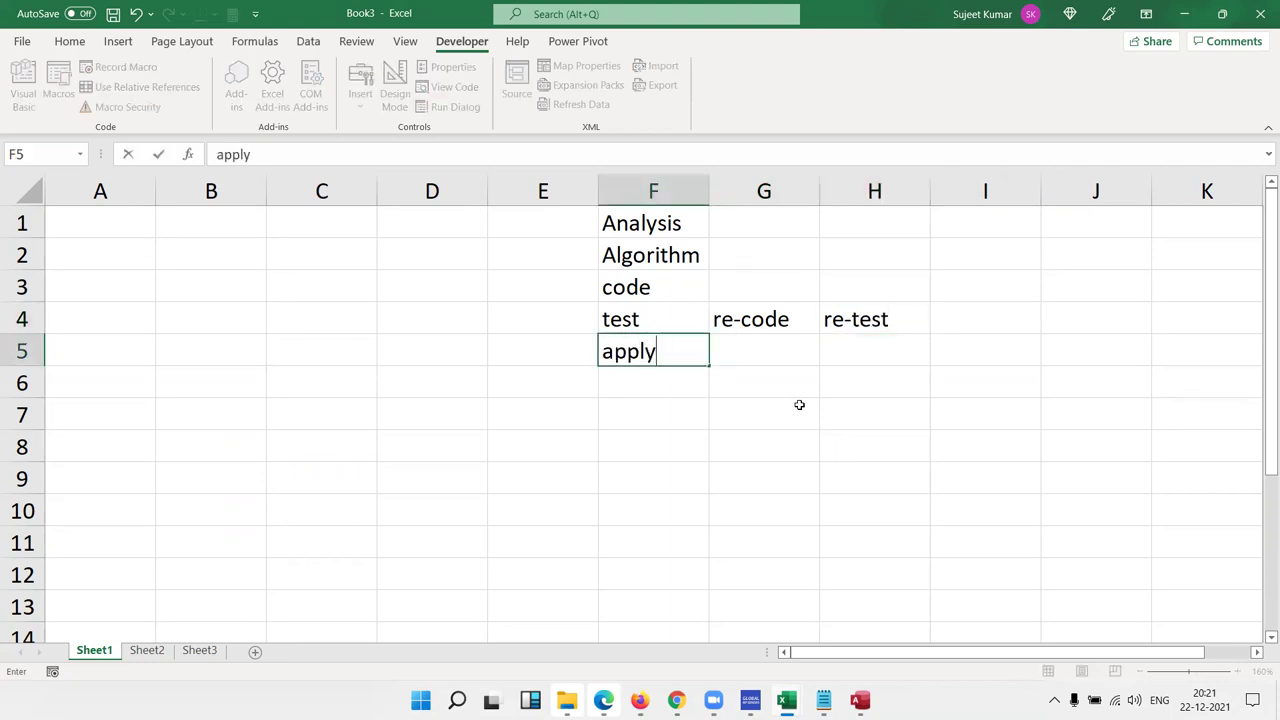
key(Return)
- Select the step block F1:H5, then return to cell F1
key(ctrl+Up)
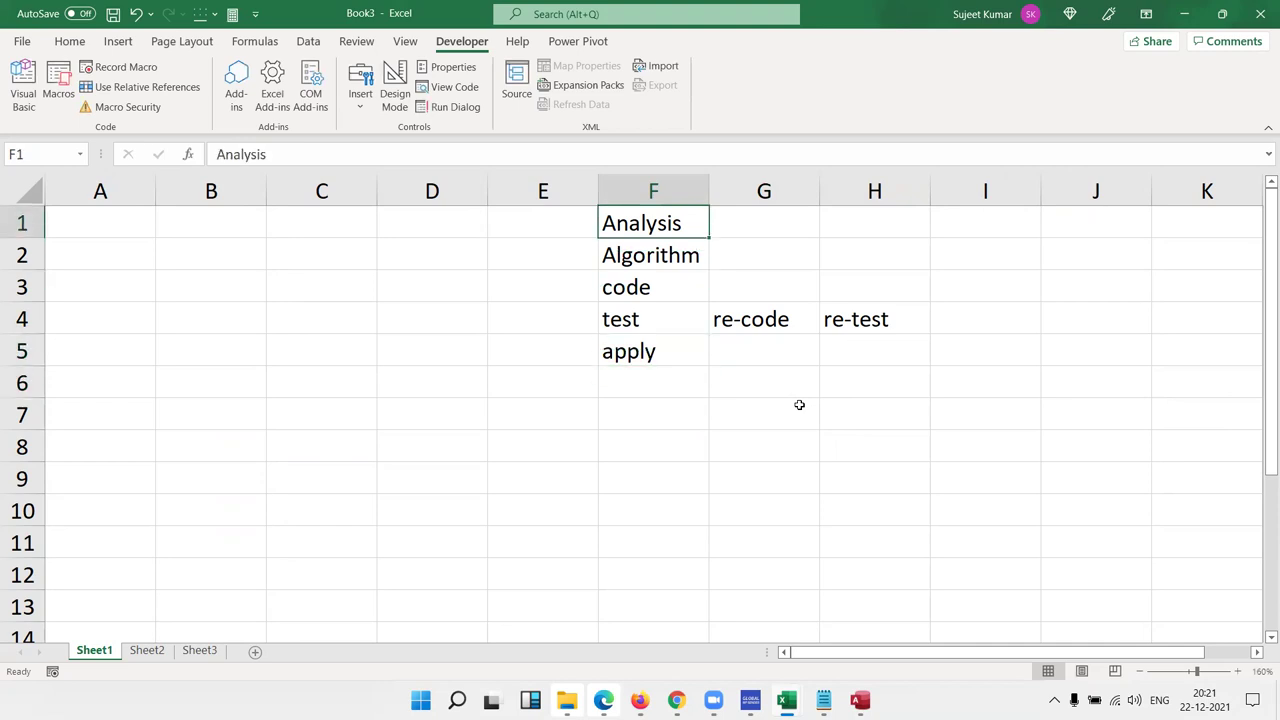
key(ctrl+shift+Down)
key(shift+Right)
key(shift+Right)
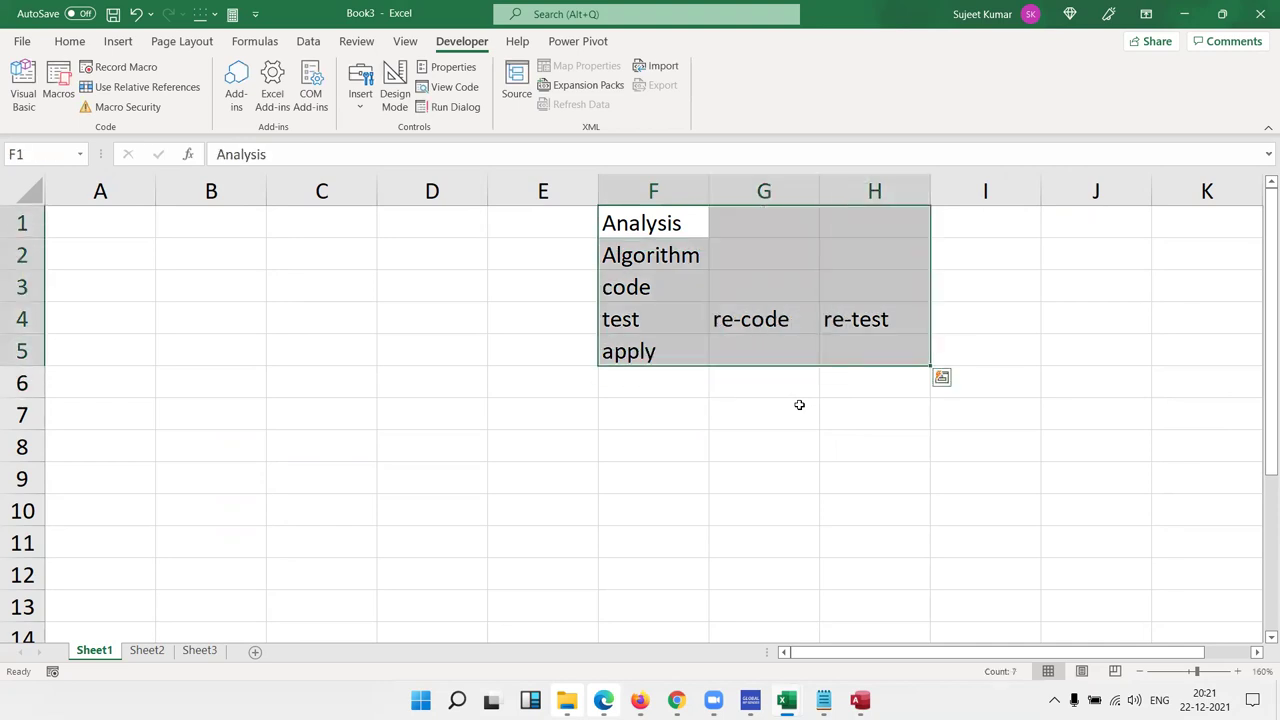
key(Up)
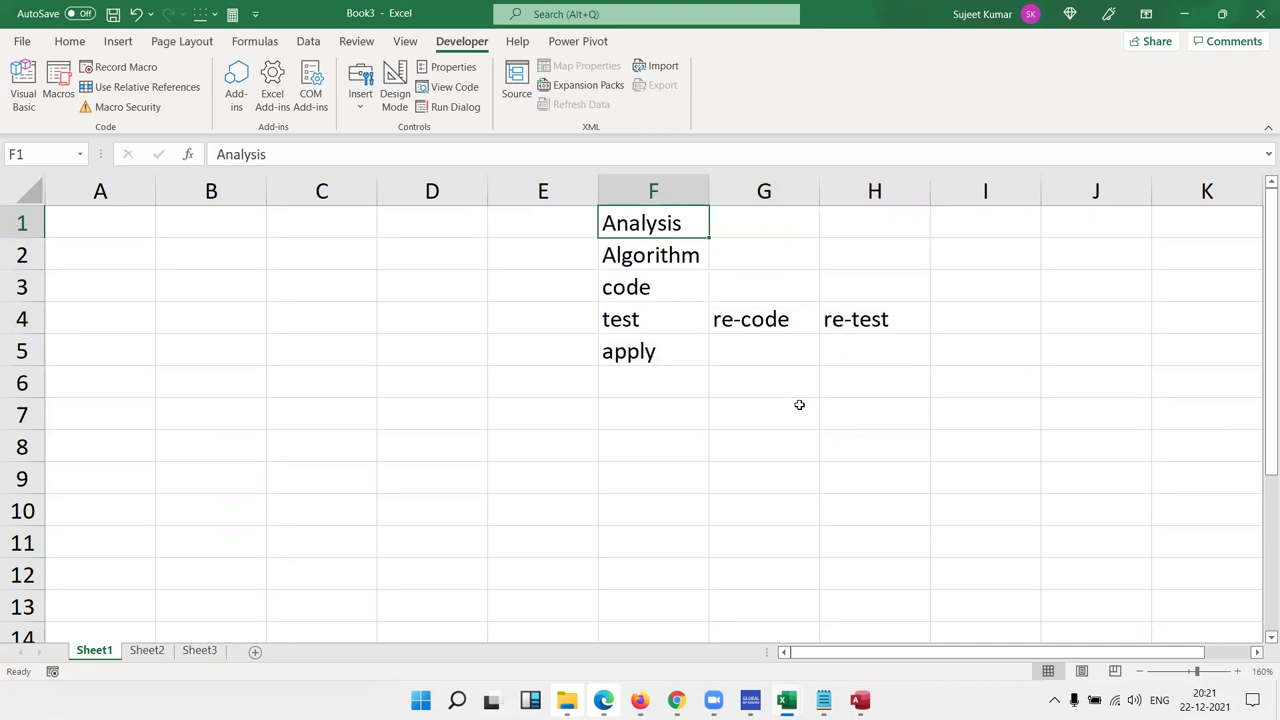
key(Down)
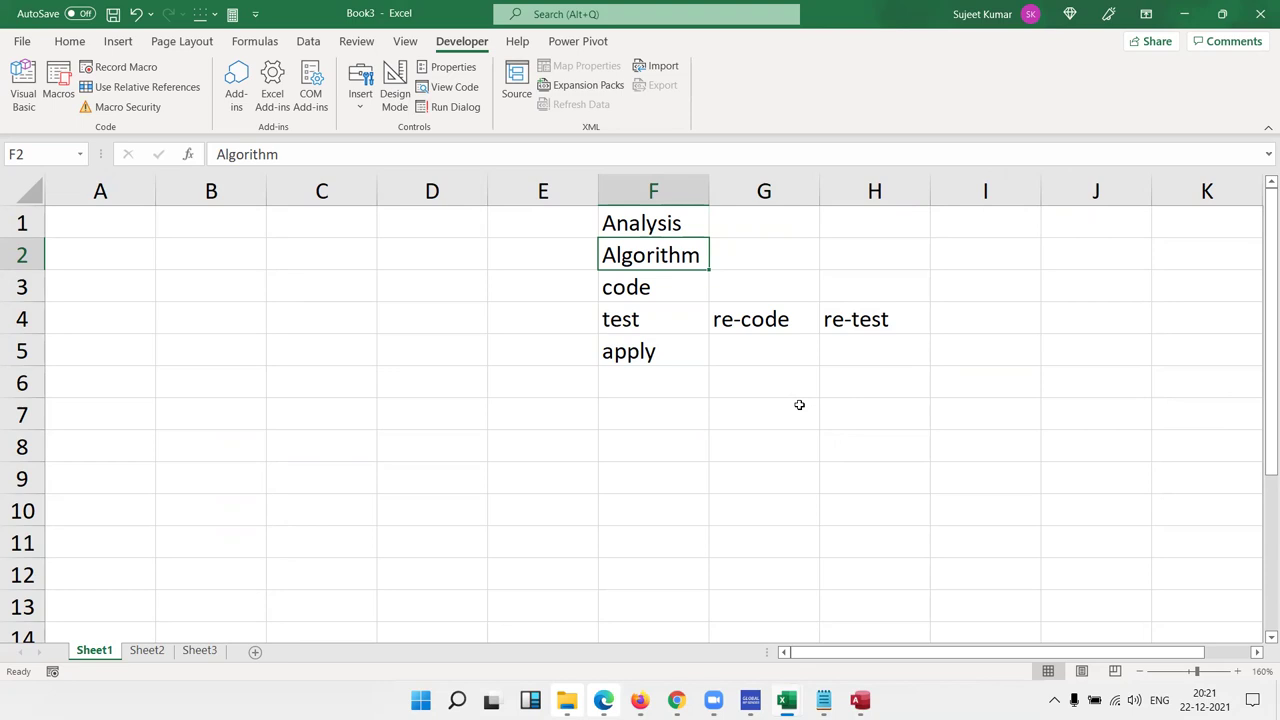
key(Return)
key(Tab)
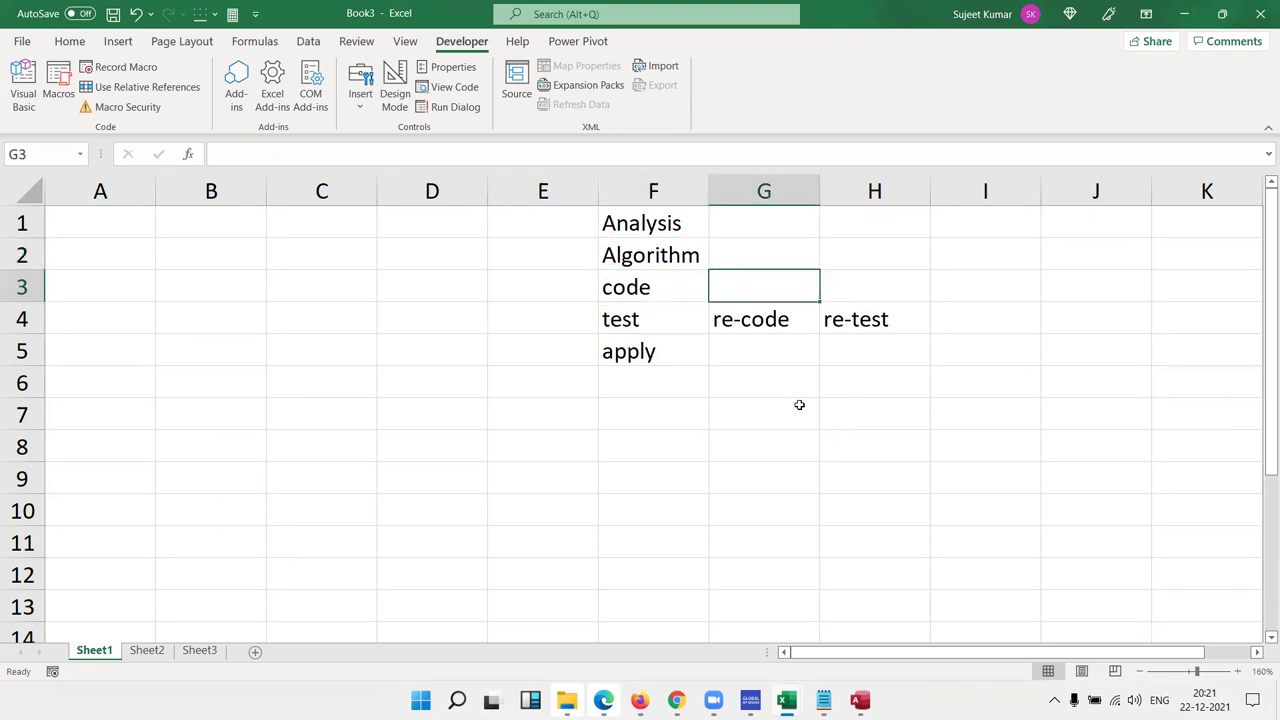
key(Return)
key(Tab)
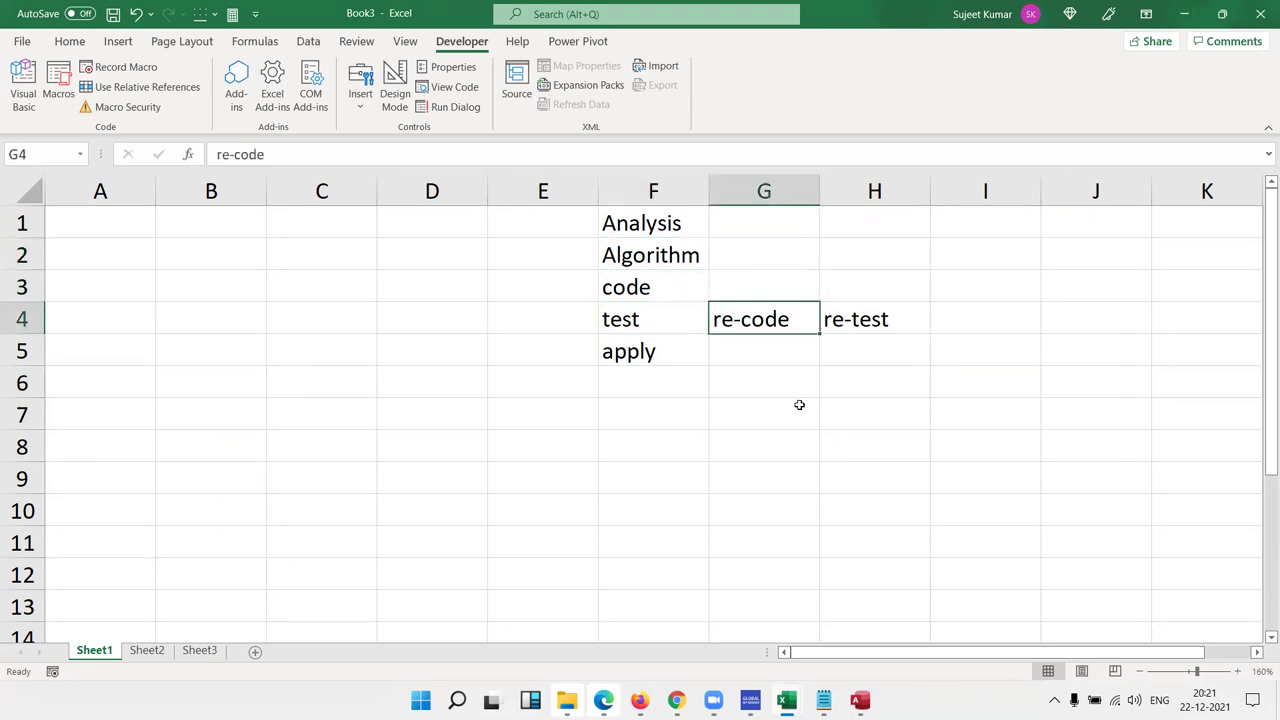
key(Left)
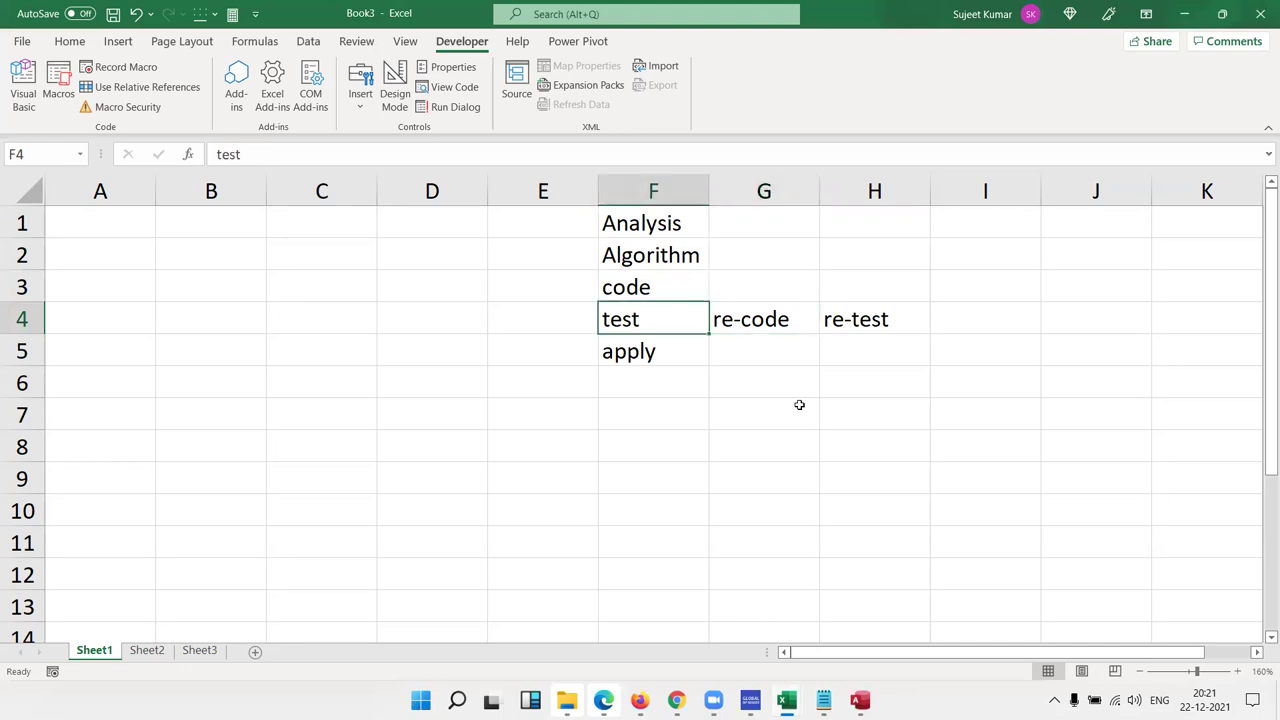
key(Right)
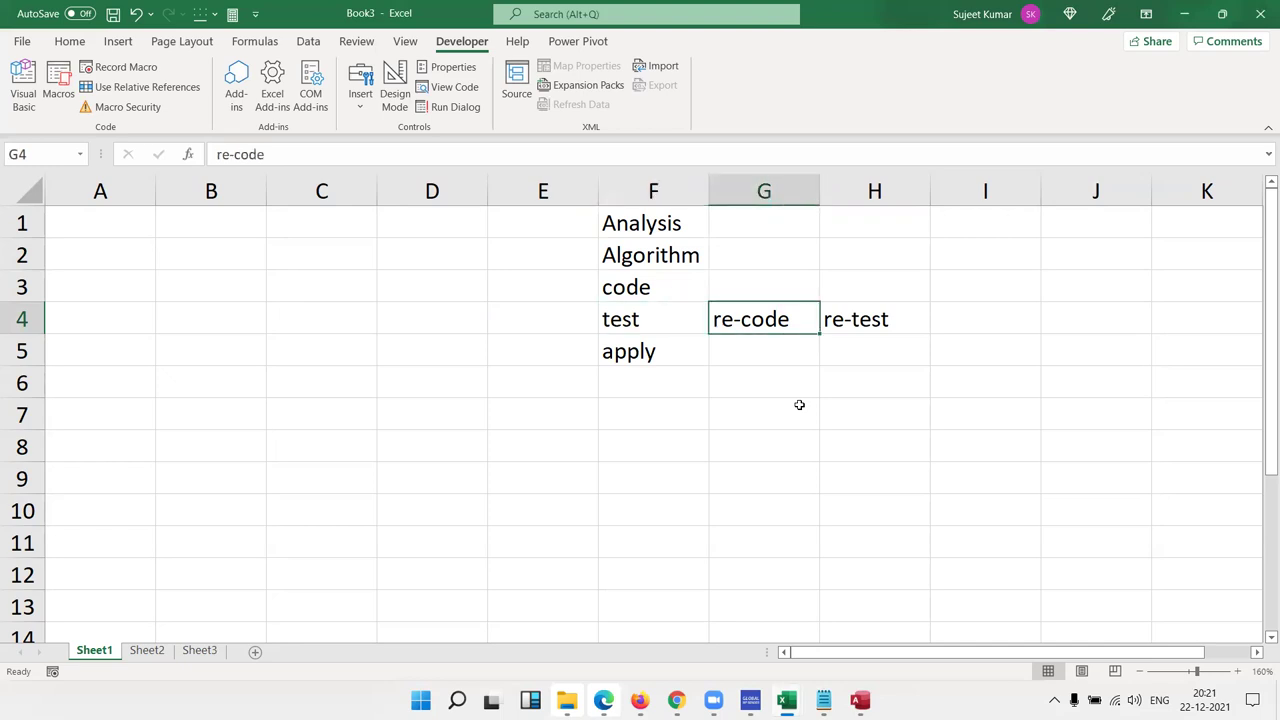
key(Right)
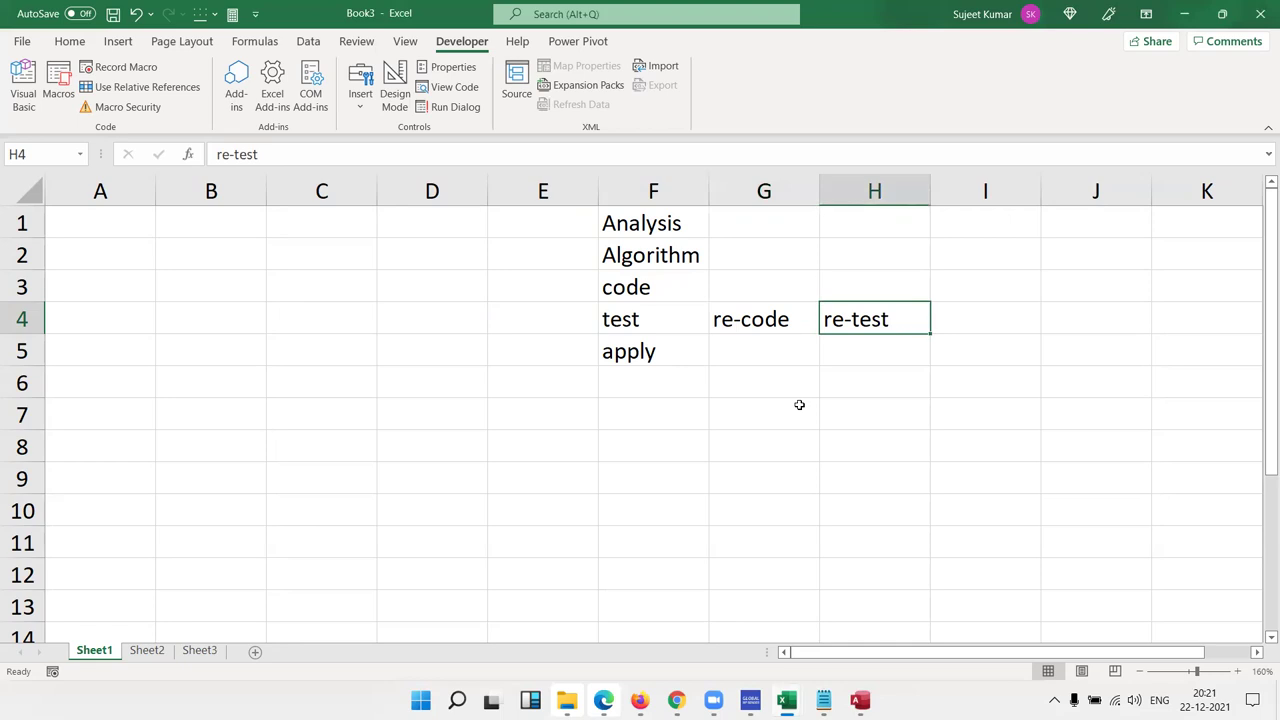
key(shift+Left)
key(shift+Left)
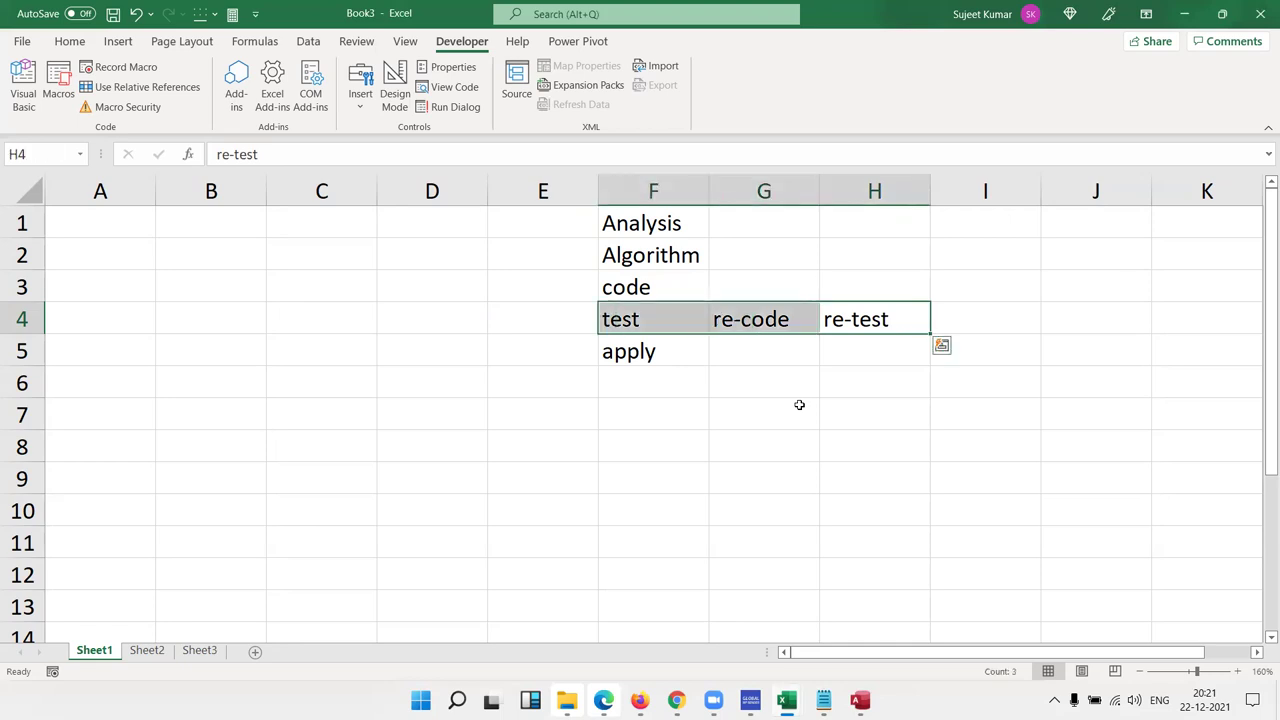
key(Down)
key(ctrl+Left)
key(Left)
key(Right)
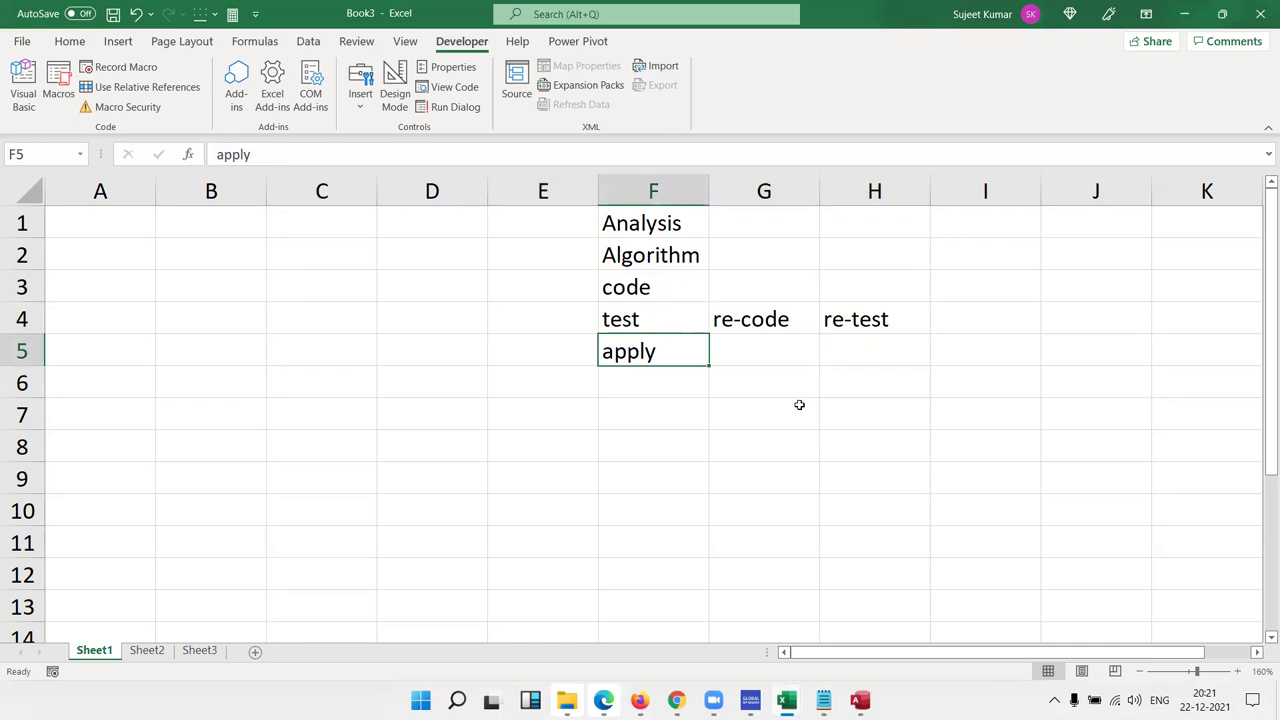
key(ctrl+Up)
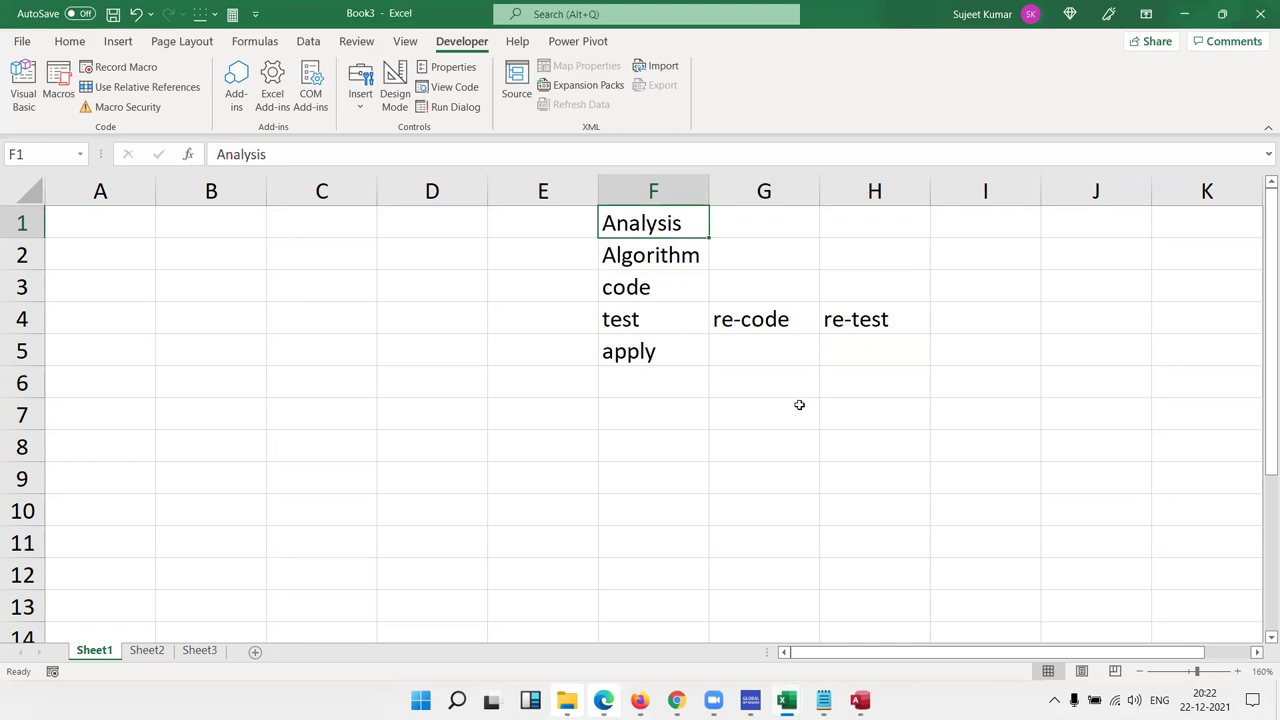
key(Down)
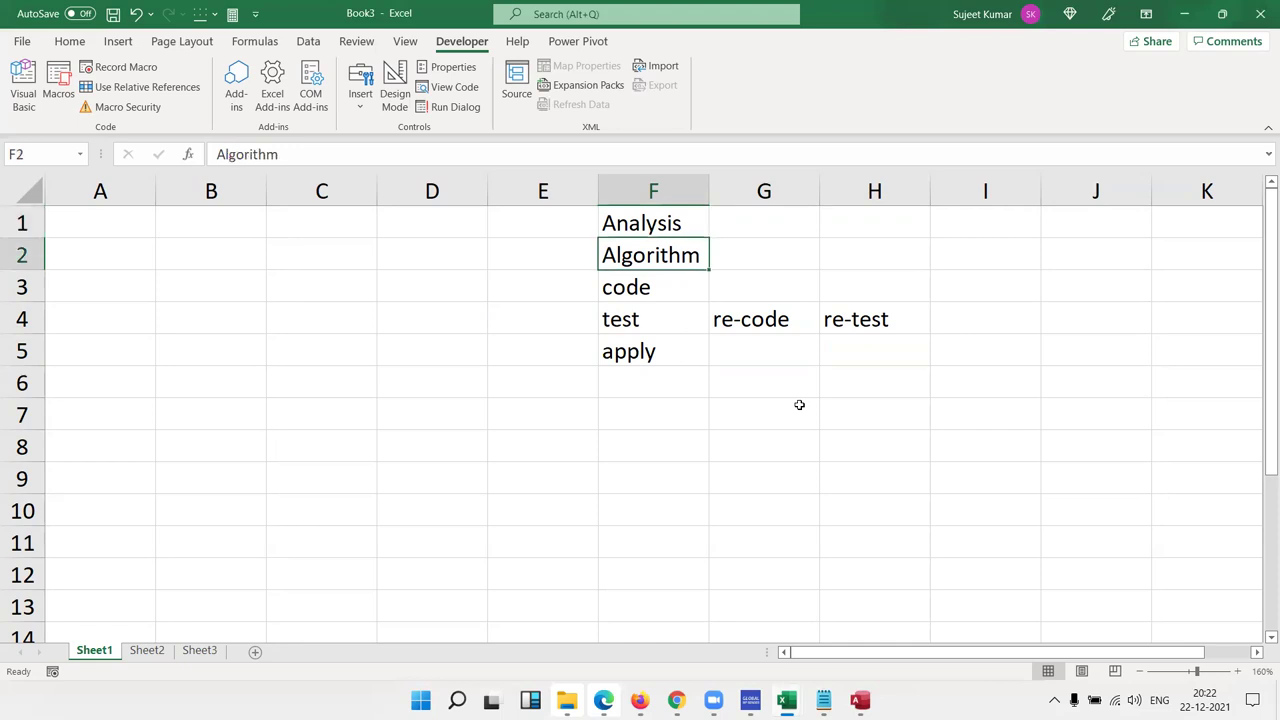
key(Home)
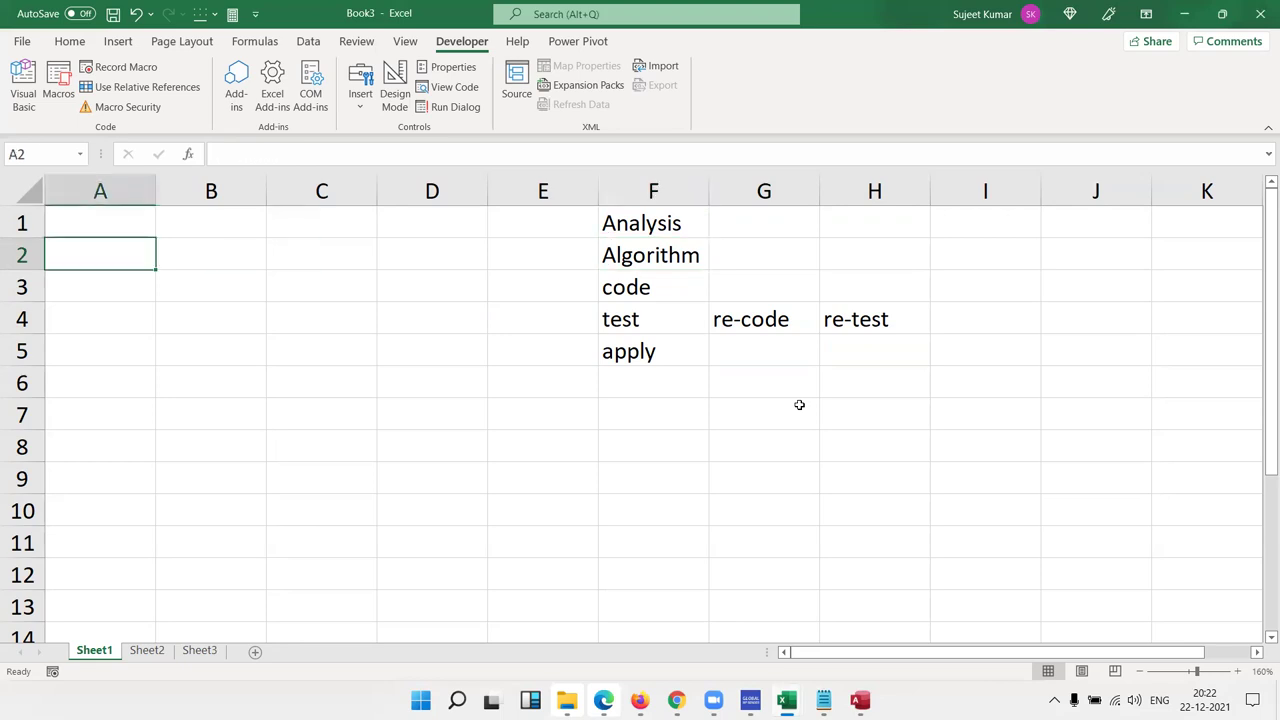
- Type the headers Name, Roll and Marks into A1, B1 and C1
drag(255, 505, 245, 480)
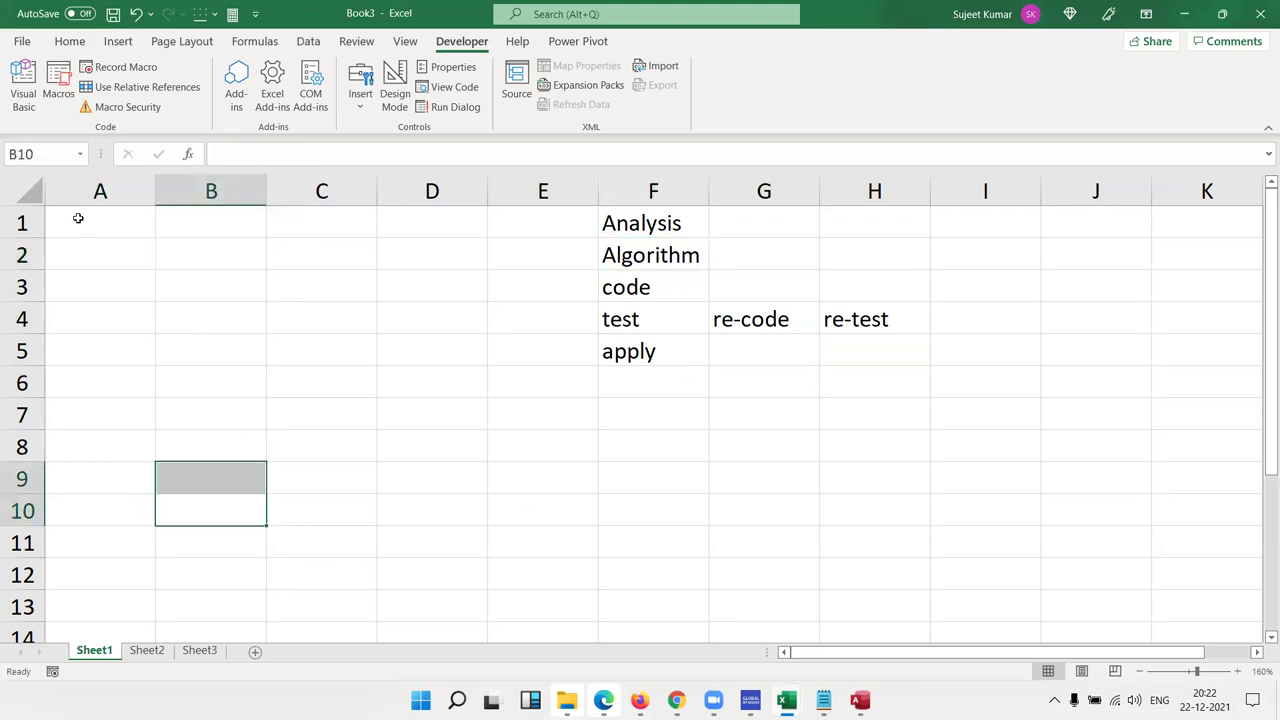
click(107, 210)
text(Name)
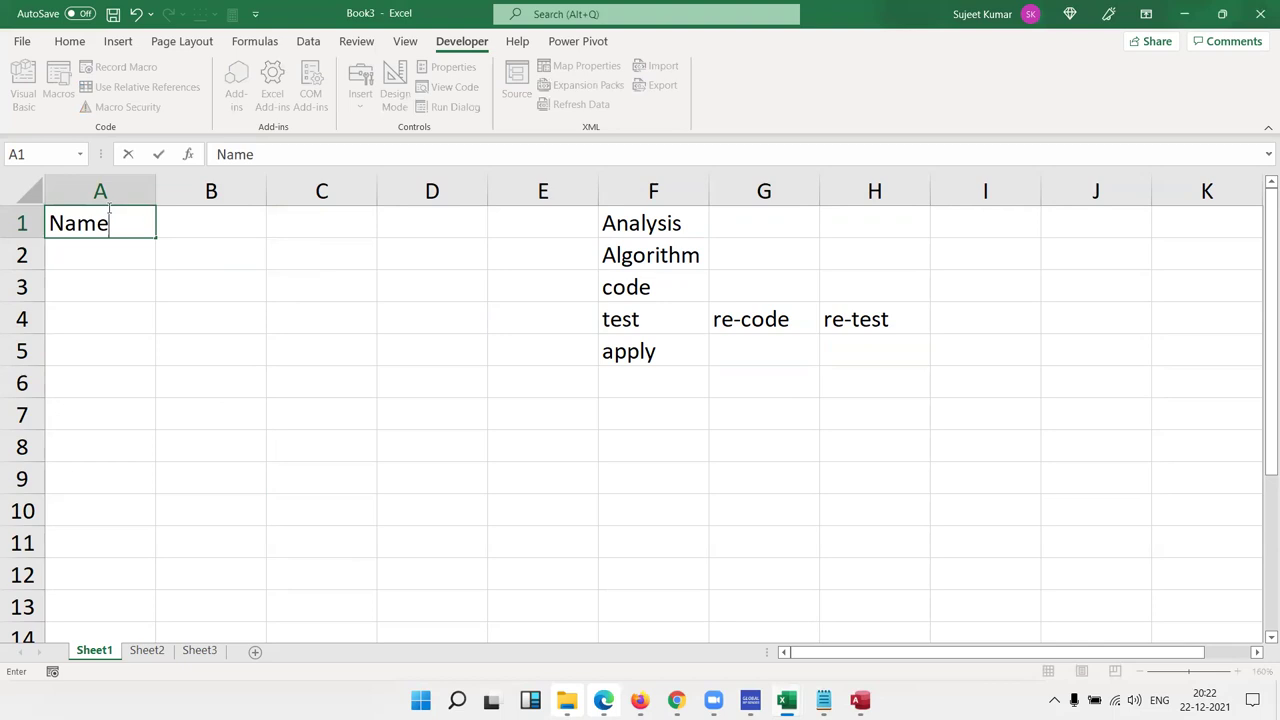
click(406, 368)
click(222, 226)
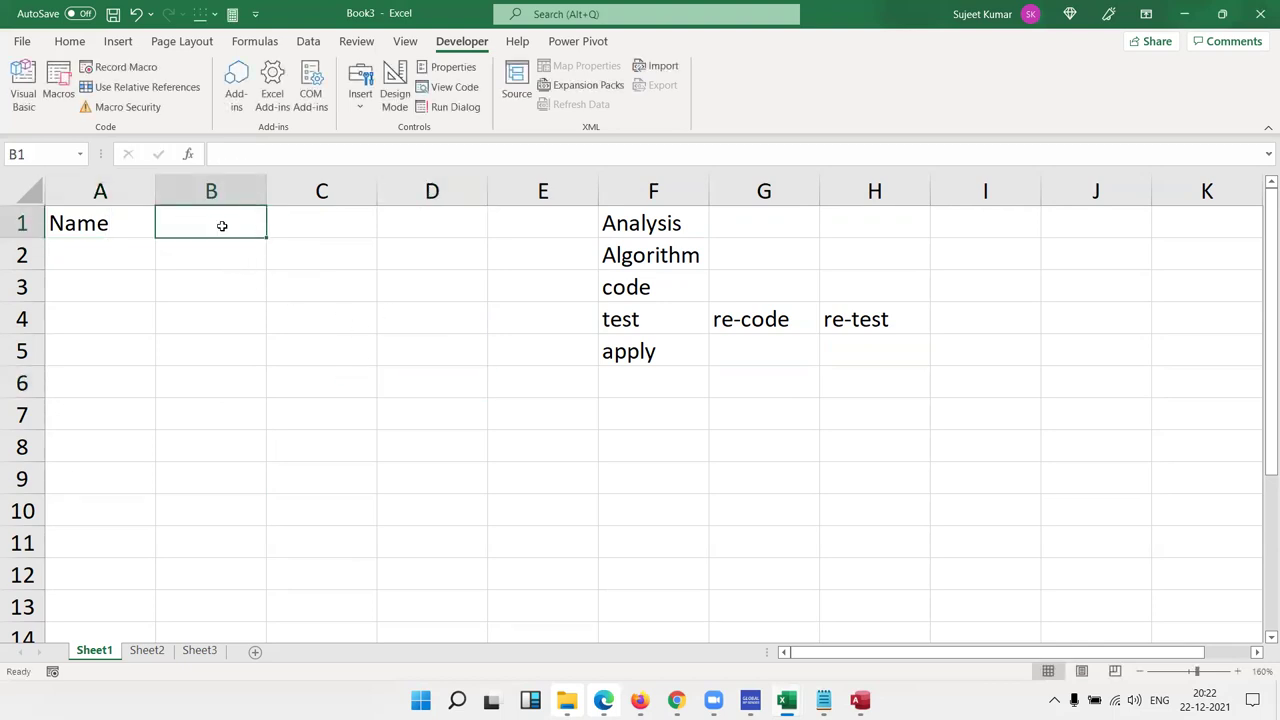
text(Roll)
click(360, 322)
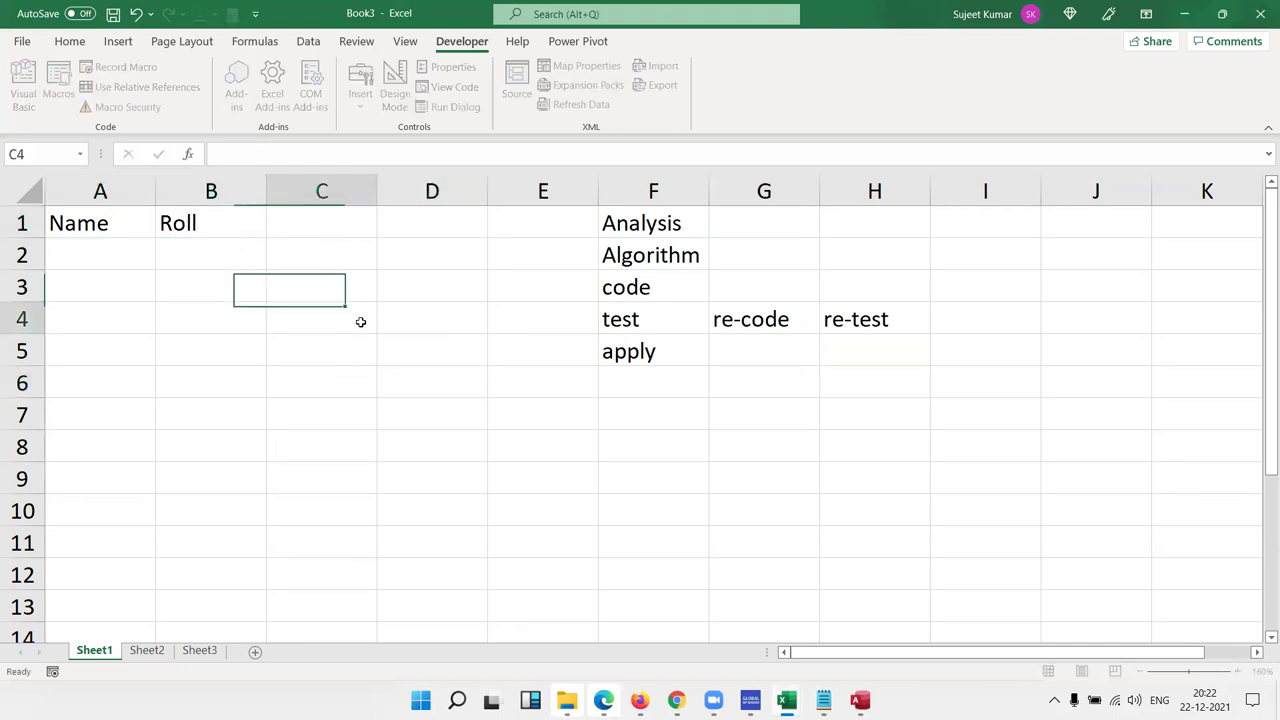
click(345, 218)
text(Marks)
click(656, 381)
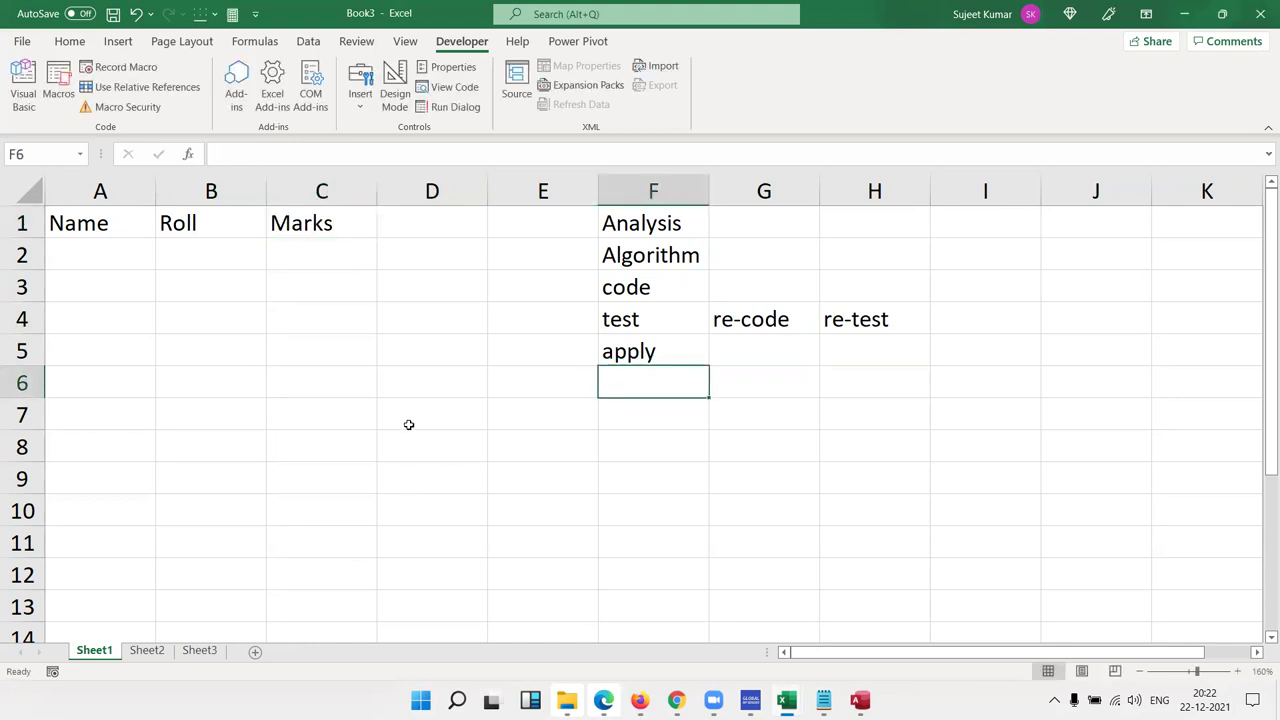
double_click(458, 230)
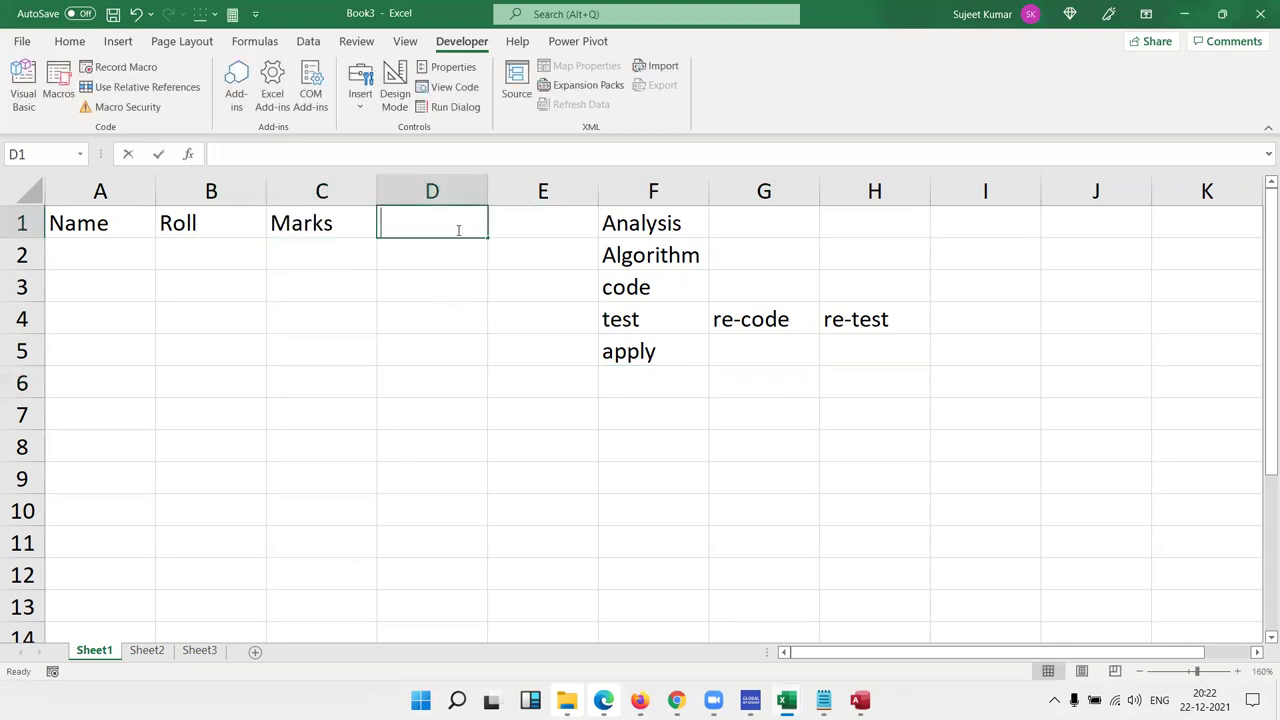
- Enter Start, select a1 and enter name in D1:D3
text(Start)
key(Return)
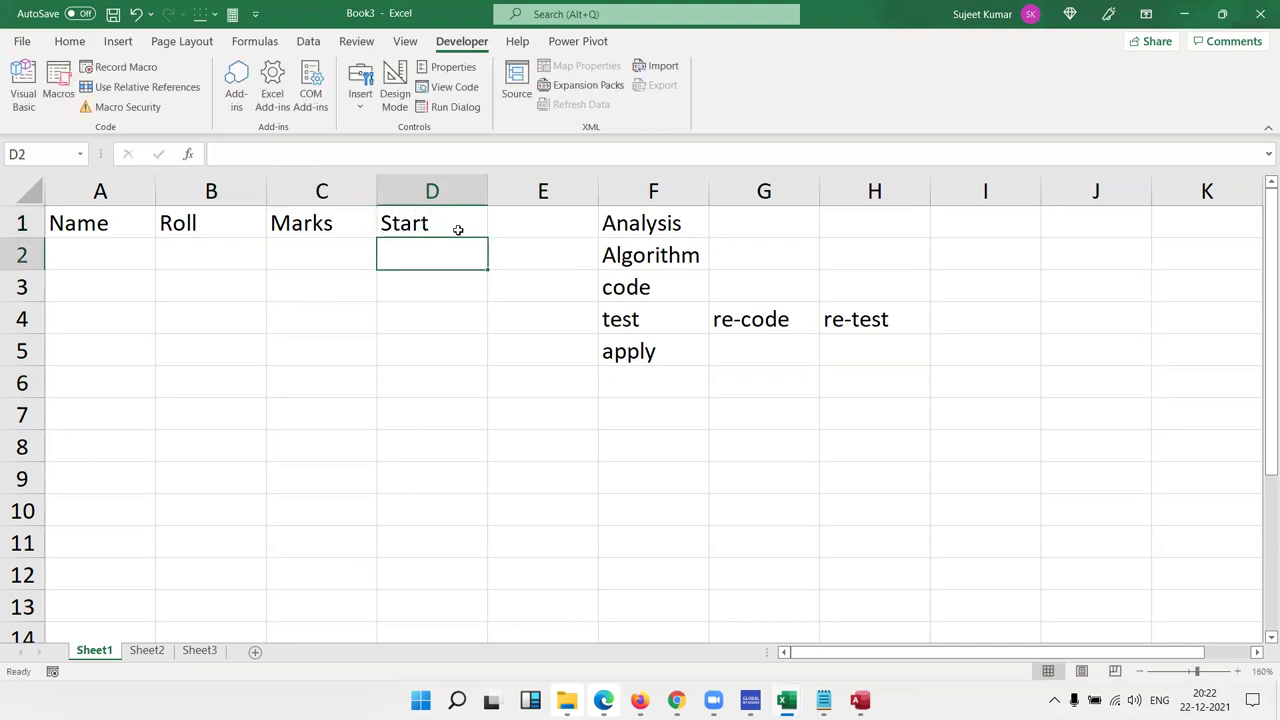
text(select name)
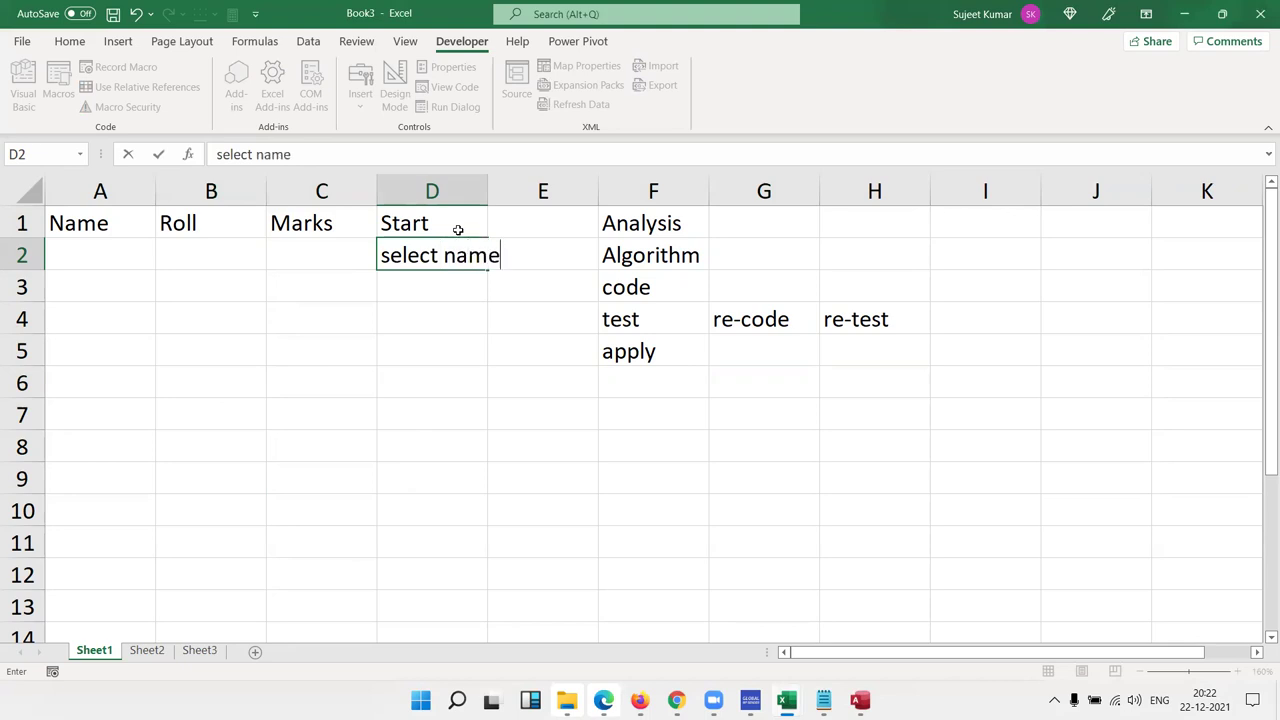
key(Return)
text(enter)
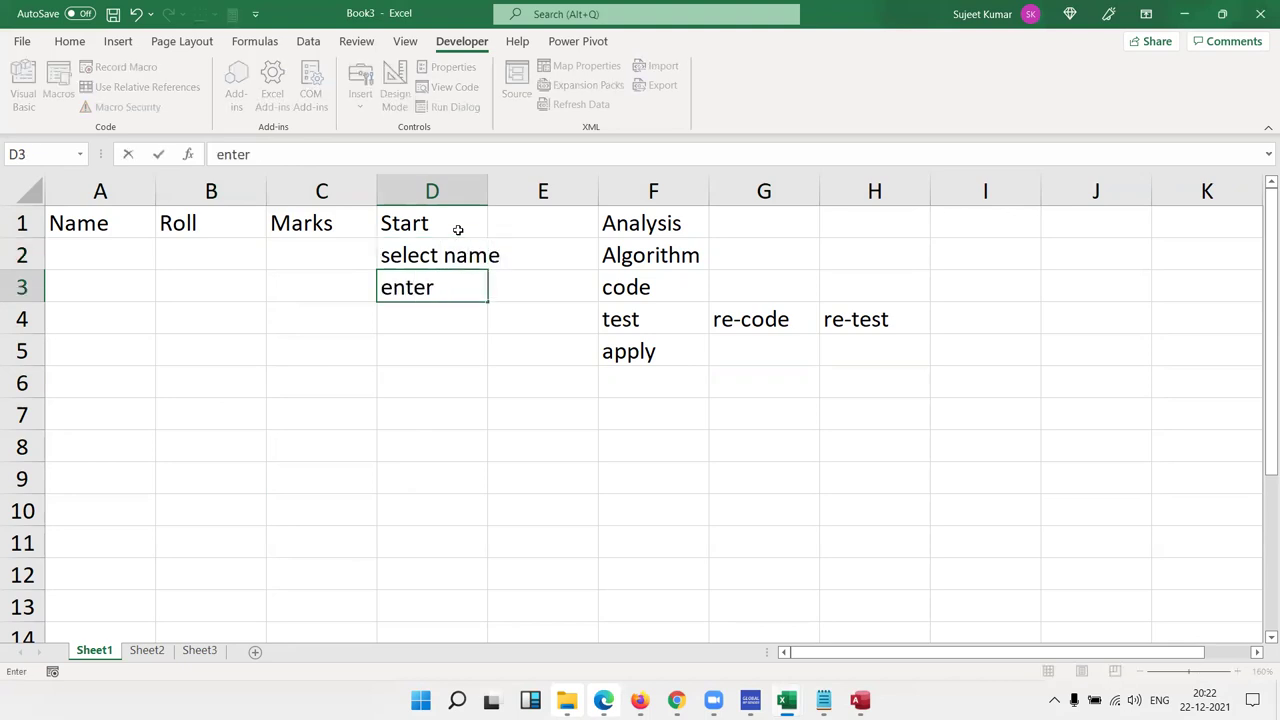
key(Escape)
key(Up)
text(st)
key(BackSpace)
key(BackSpace)
text(electy)
key(BackSpace)
text(a1)
key(Return)
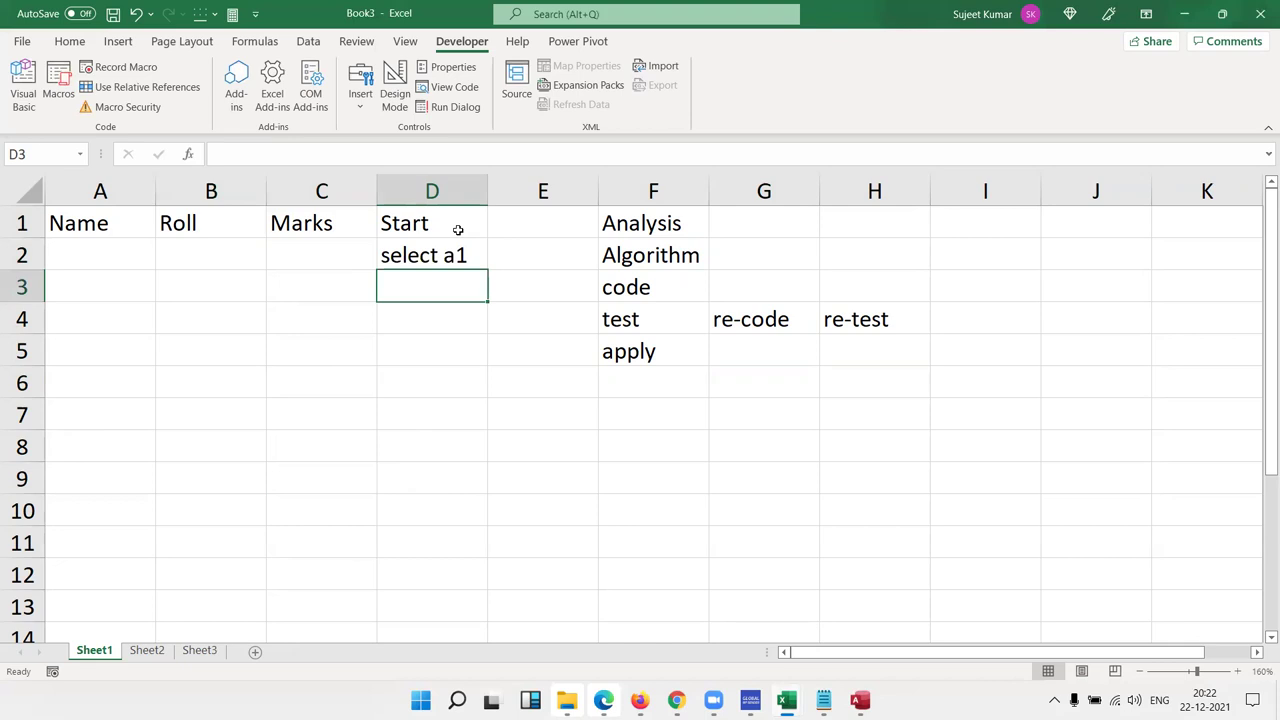
text(enter name)
key(Return)
- Add select b1 in D4 and enter roll in D5, correcting c1 to b1
text(select c1)
key(Return)
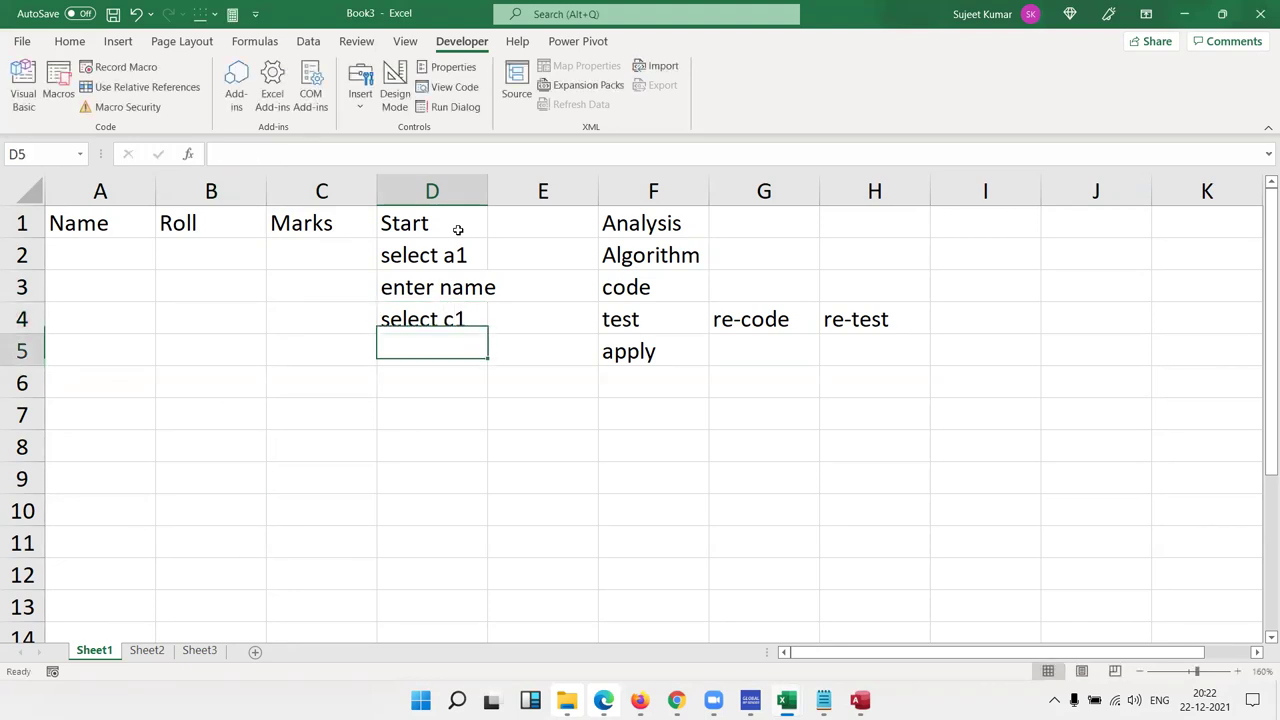
text(enter )
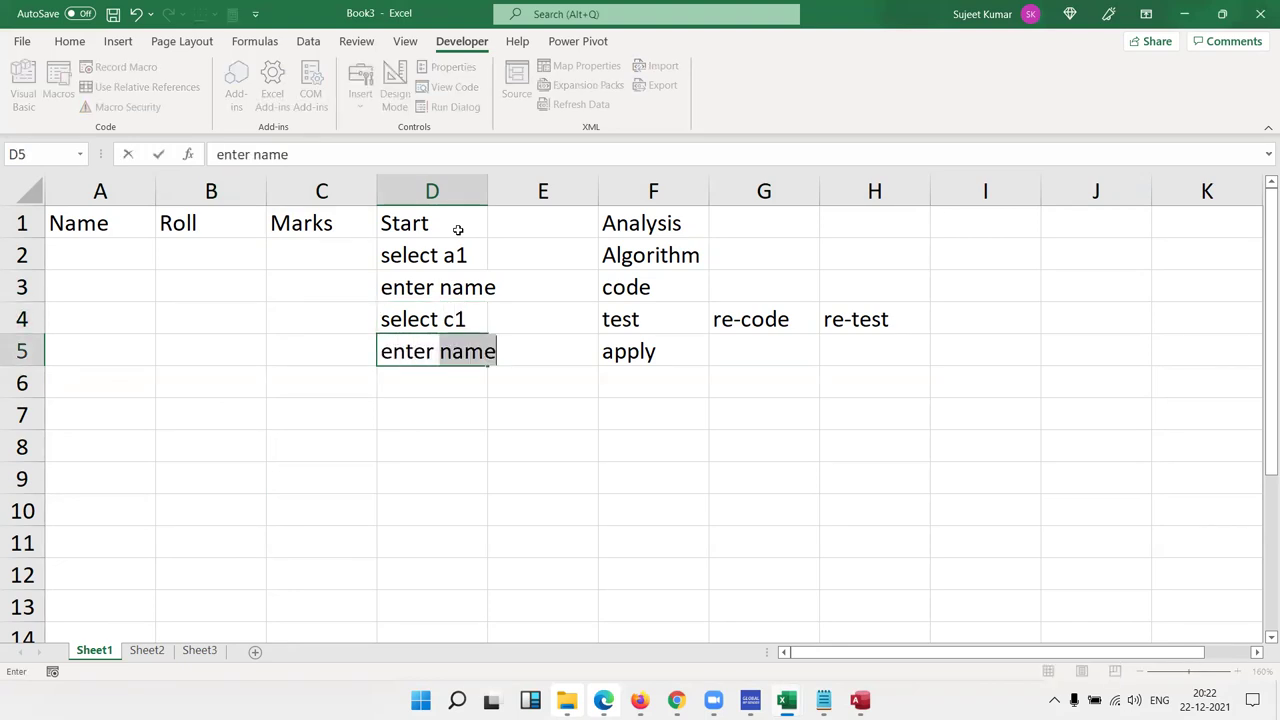
text(roll)
key(Return)
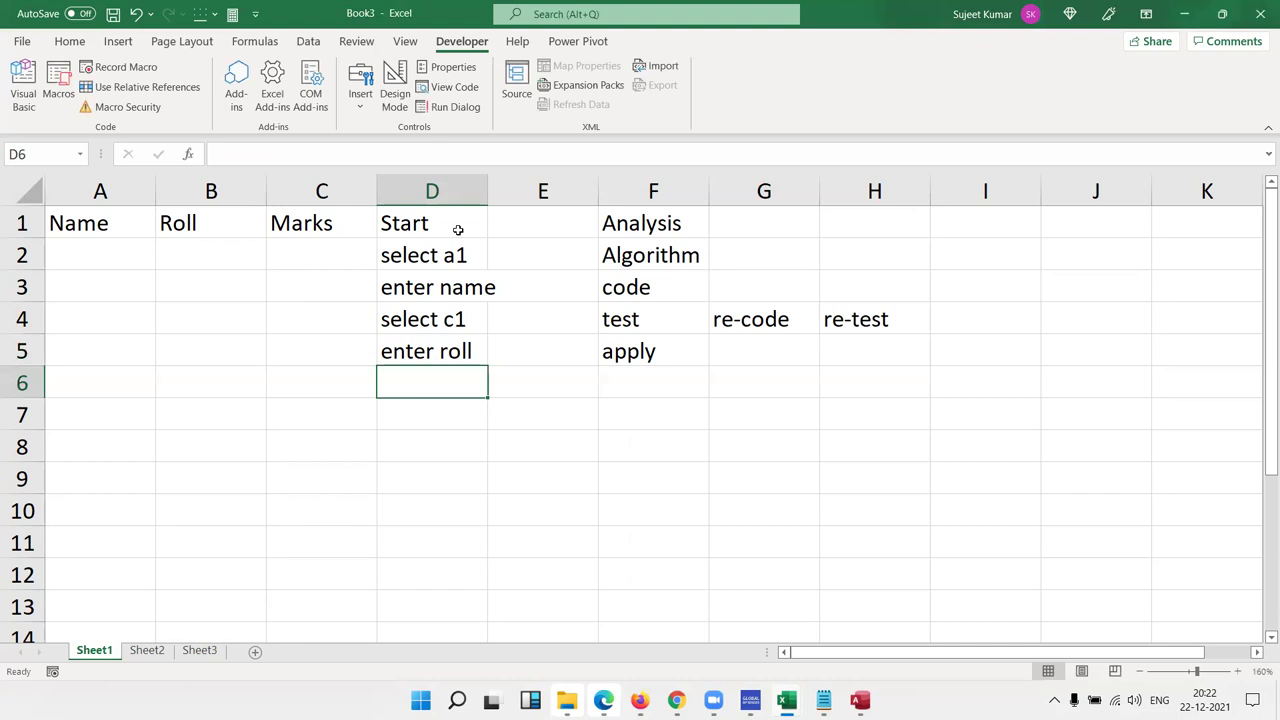
key(Up)
key(Up)
key(F2)
key(Left)
key(Left)
key(Delete)
text(b)
key(Return)
- Finish the list with select c1, emter marks and end in D6:D8
key(Down)
text(select c1)
key(Return)
text(e)
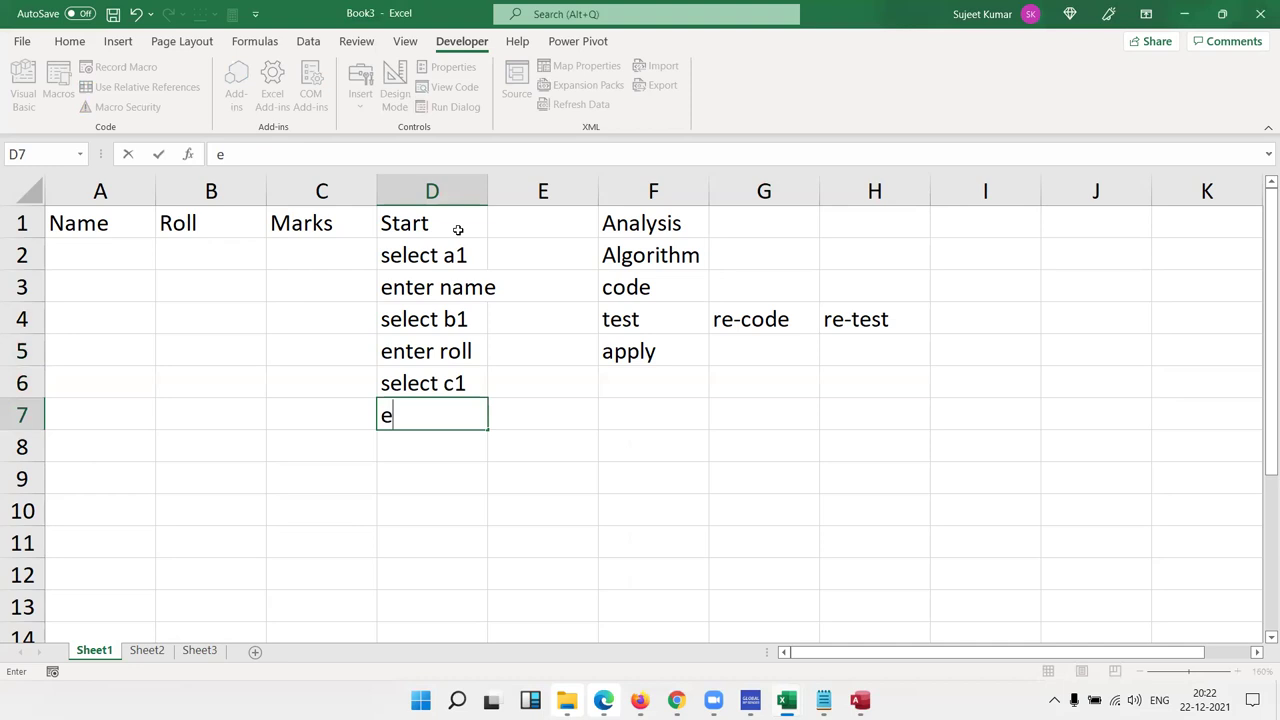
text(mter marks)
key(Return)
text(end)
key(Return)
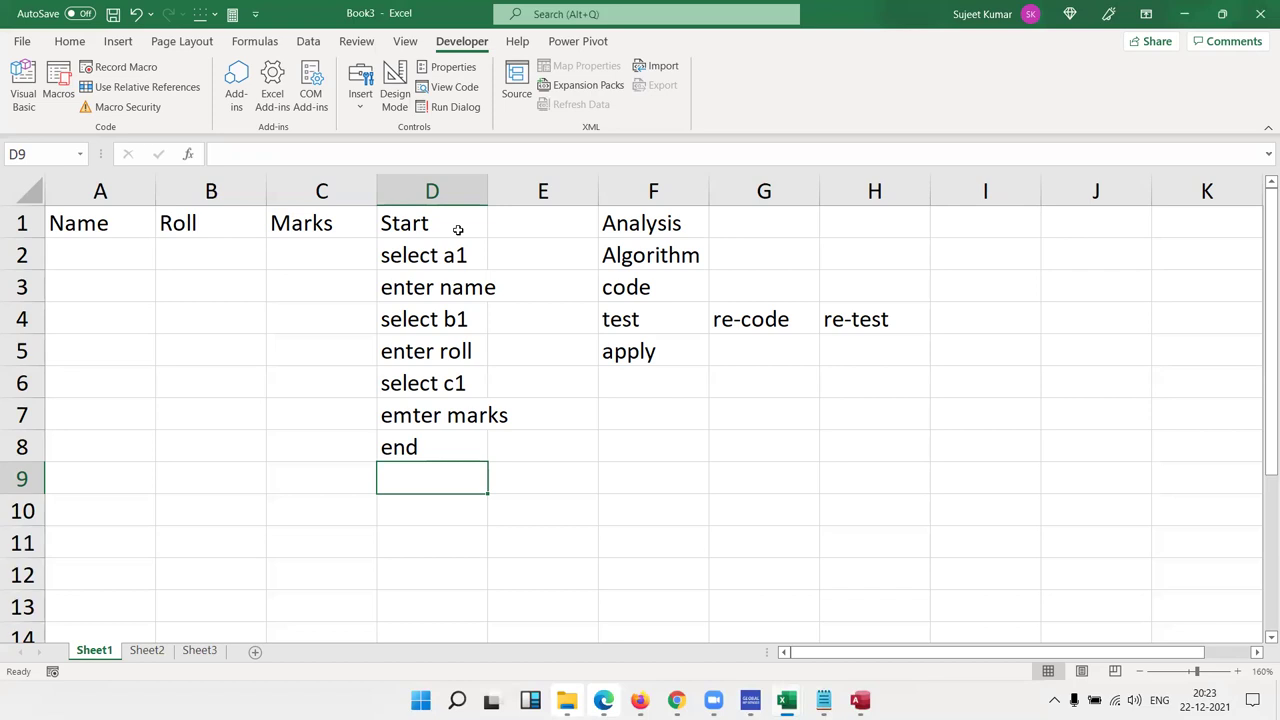
key(Up)
shift+click(457, 230)
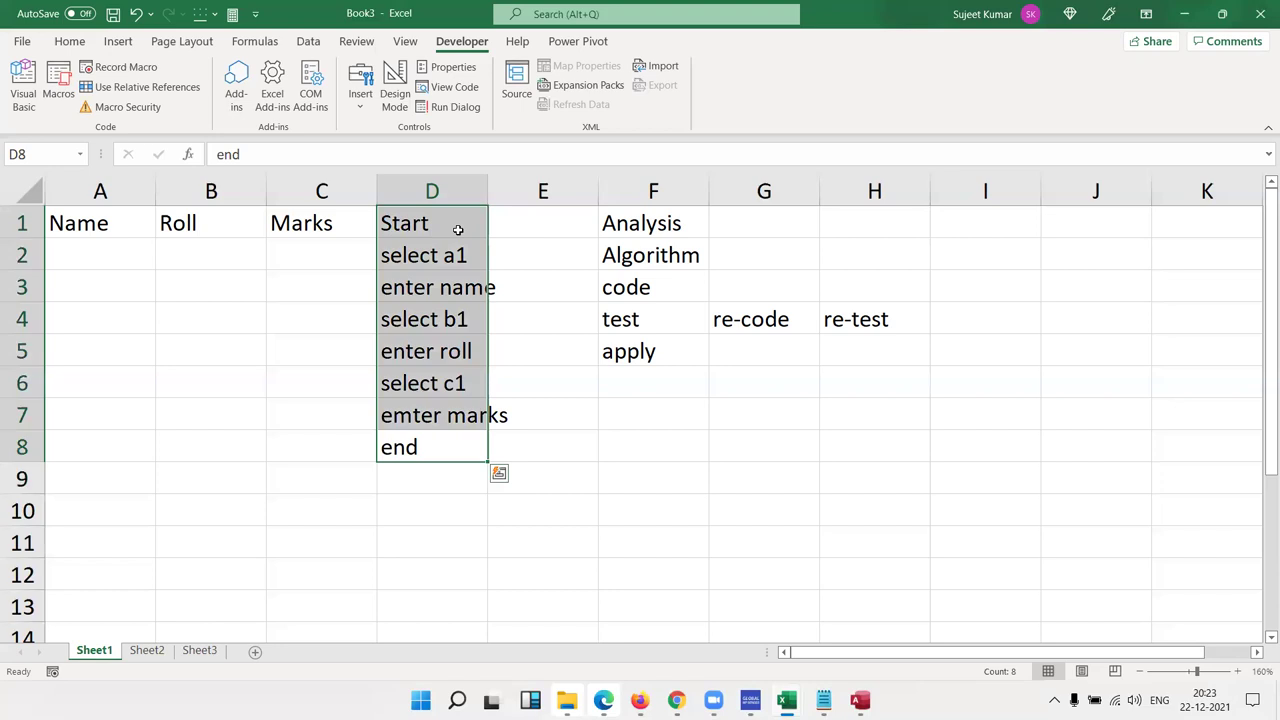
key(Down)
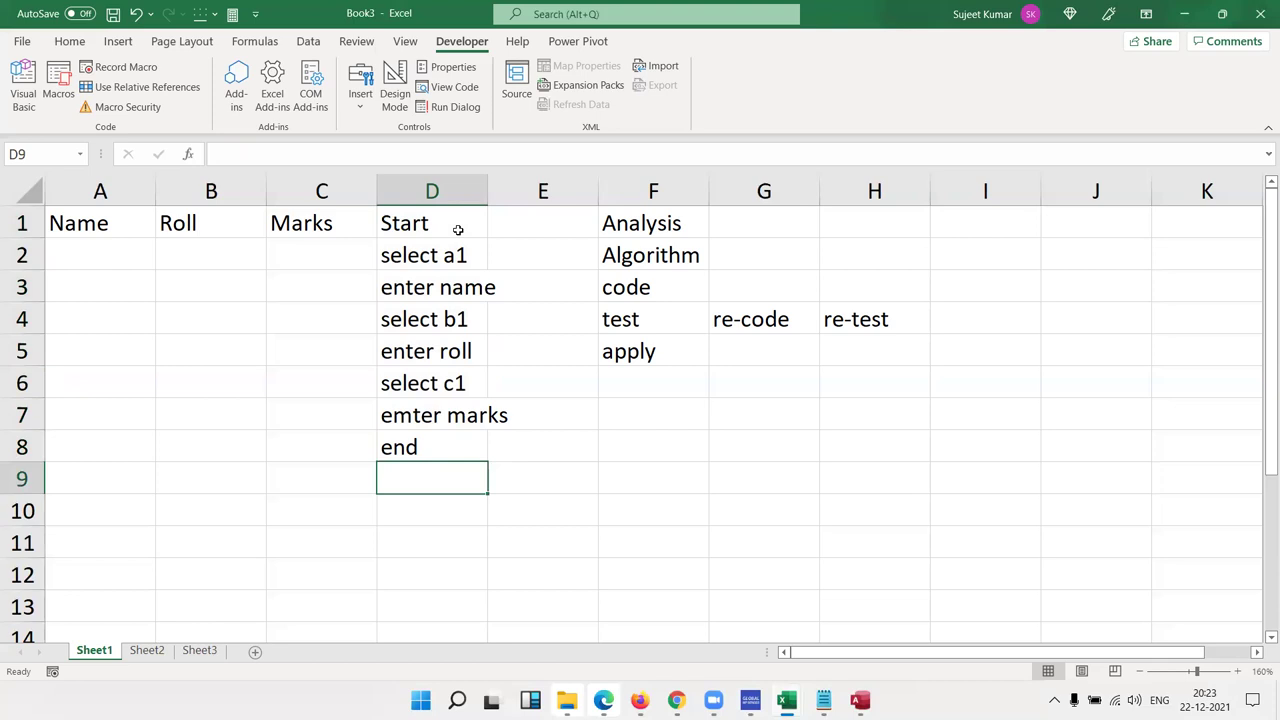
key(Down)
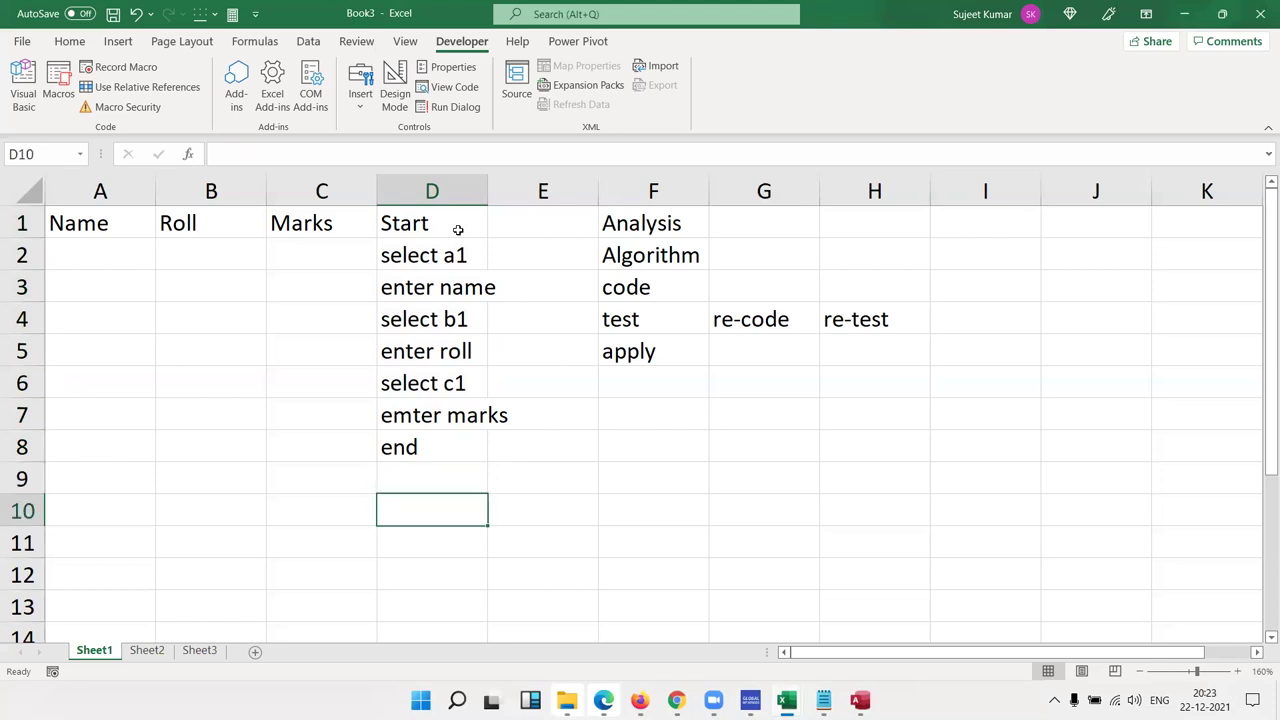
key(Up)
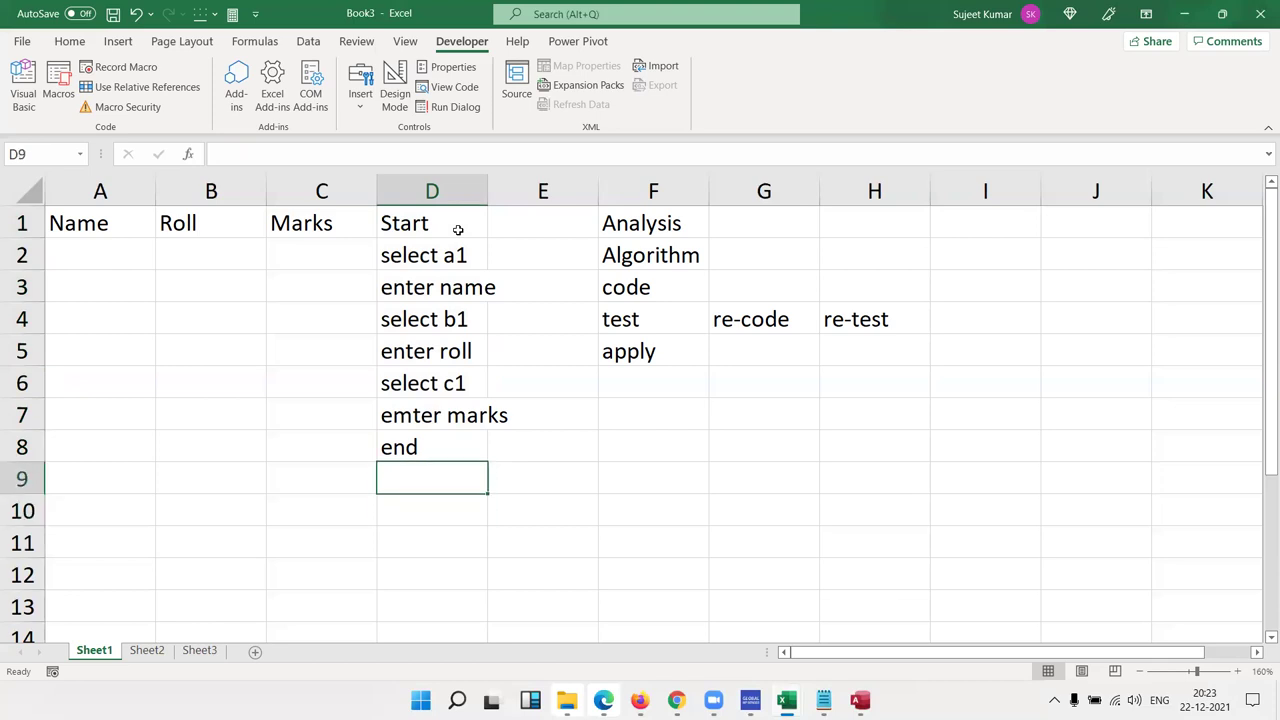
key(Up)
key(ctrl+shift+Up)
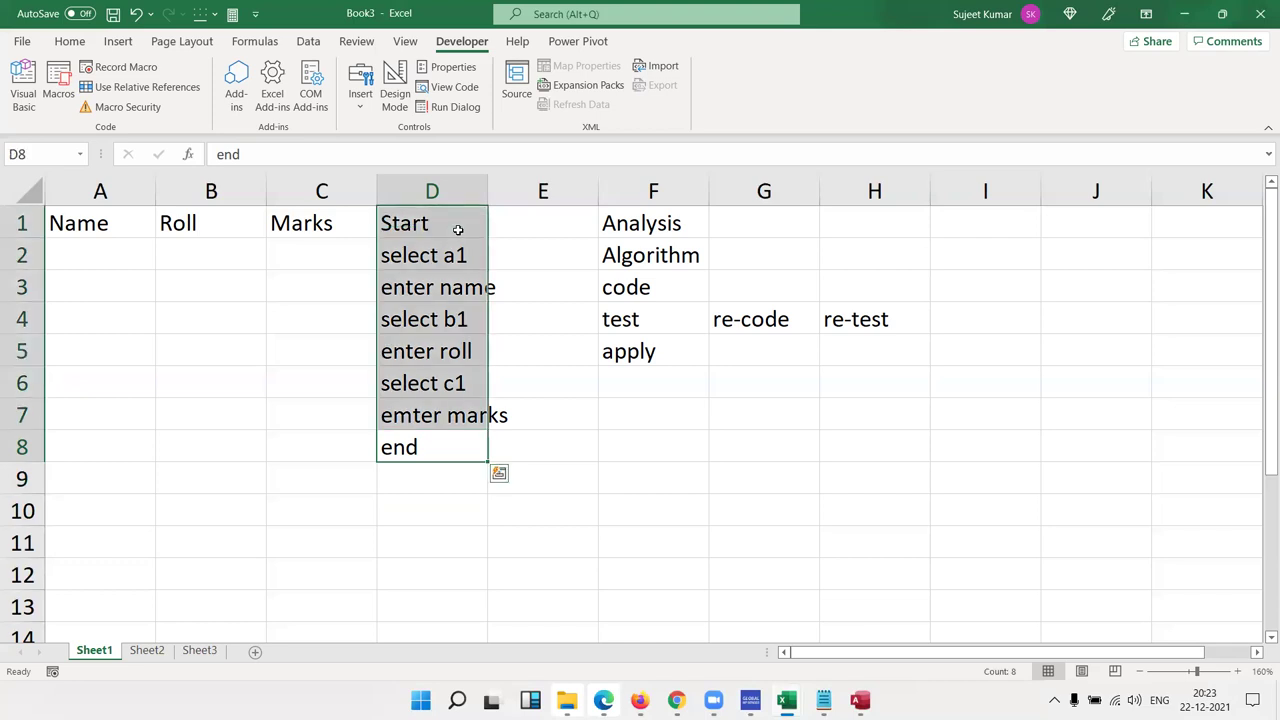
key(Up)
key(ctrl+Up)
key(Down)
key(Right)
key(Down)
key(Left)
key(Right)
key(Down)
key(Left)
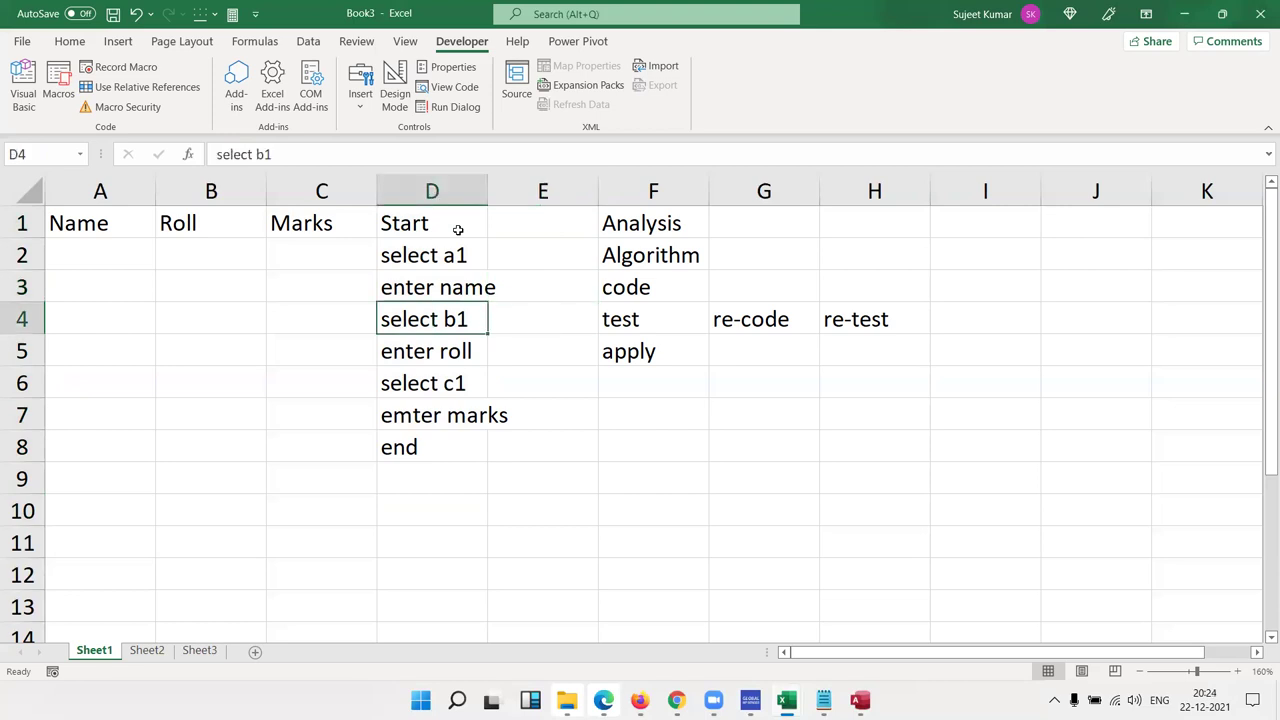
key(Right)
key(Down)
key(Left)
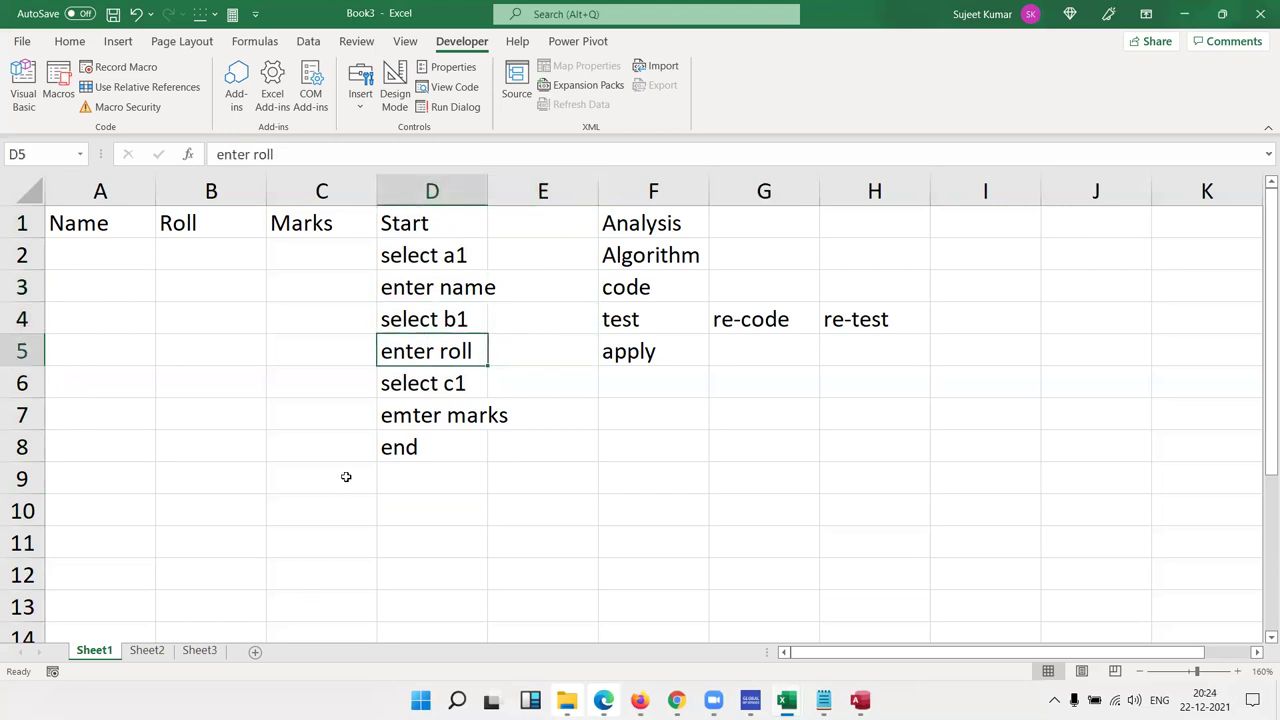